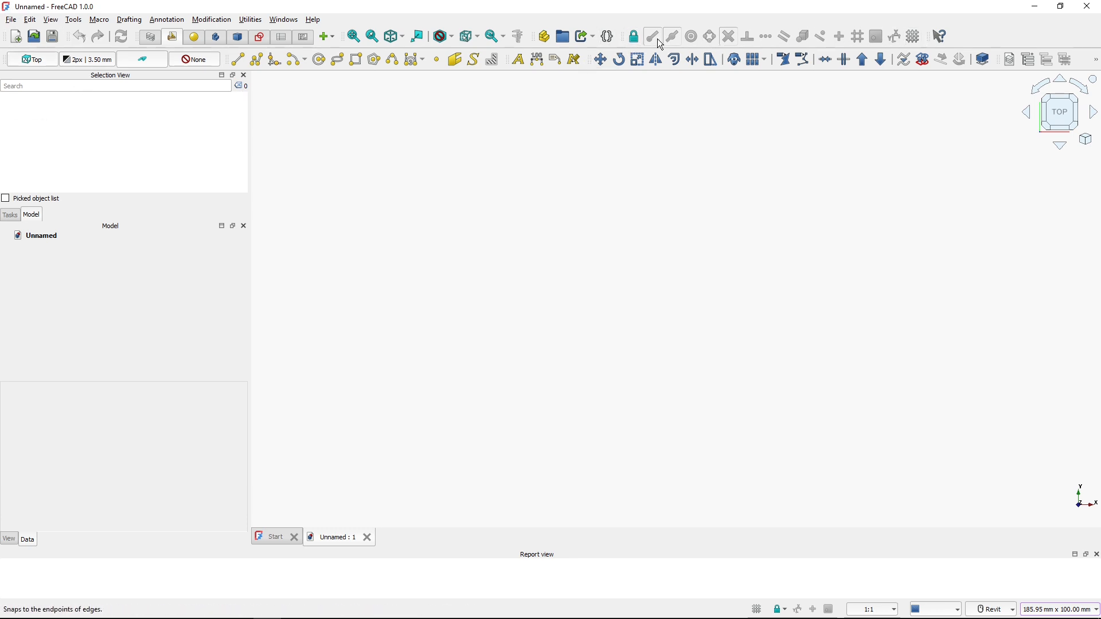
Enable Draft snapping and switch on the Draft grid
left_click(635, 38)
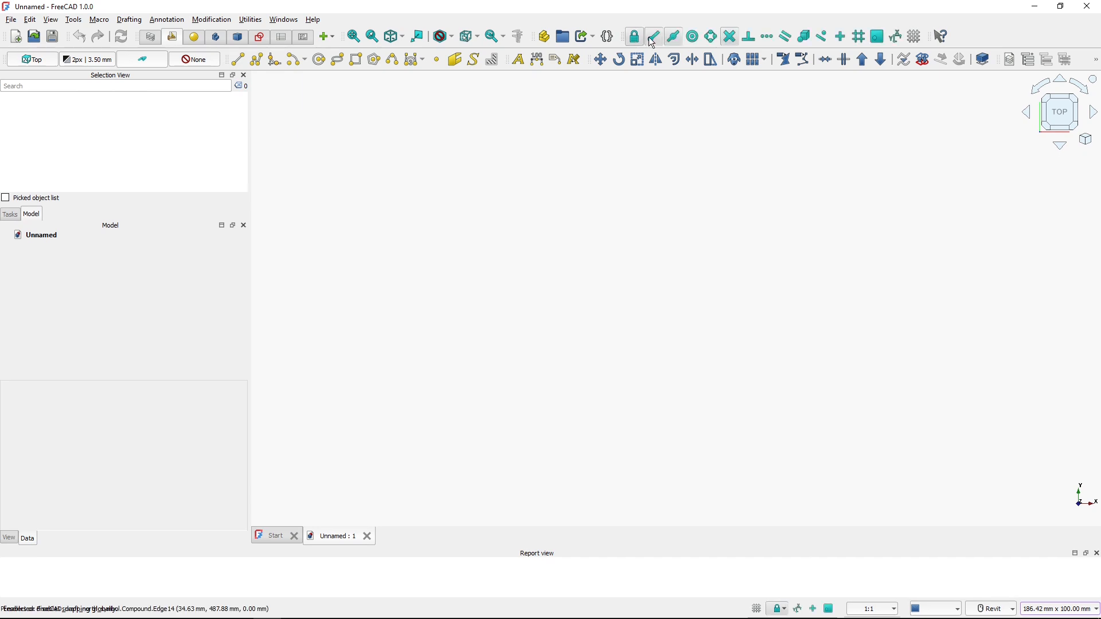
left_click(914, 38)
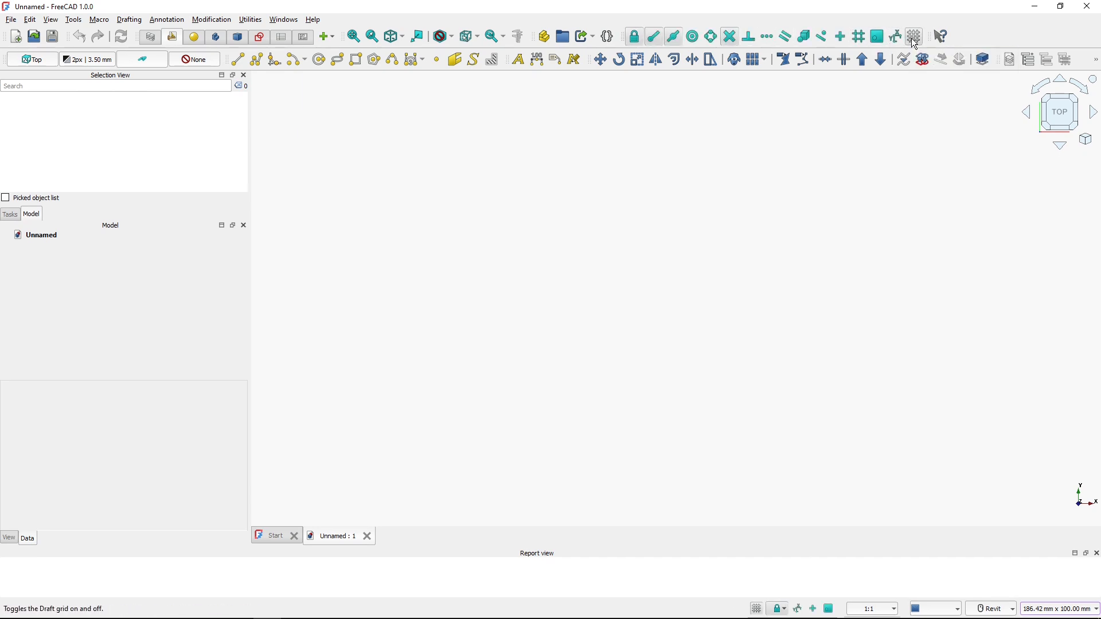
left_click(914, 38)
left_click(915, 37)
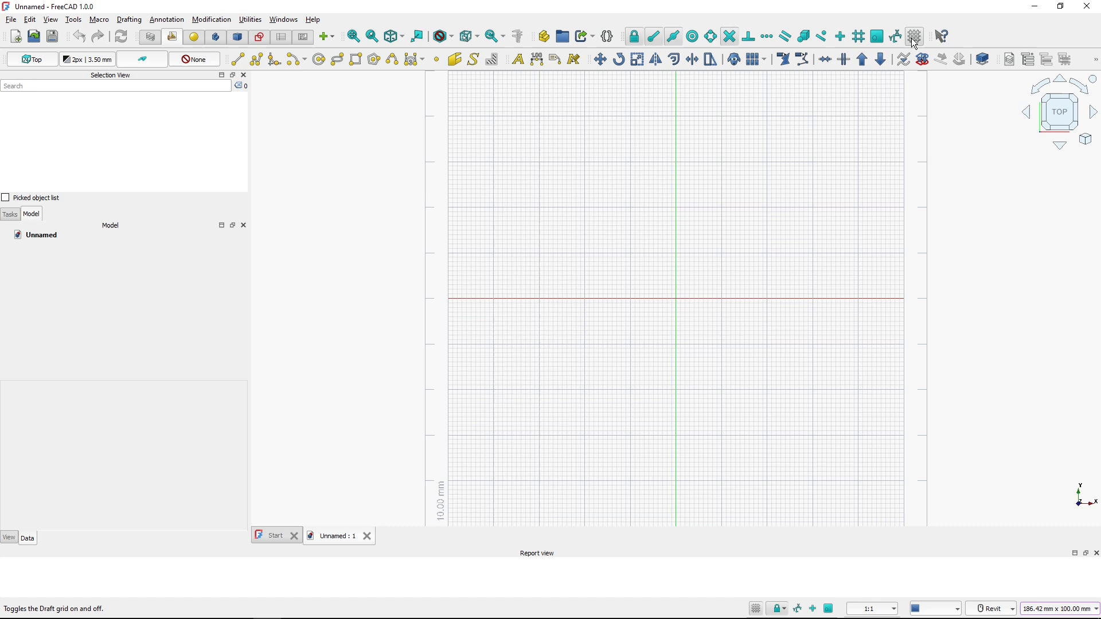
left_click(915, 38)
left_click(915, 38)
key("ctrl")
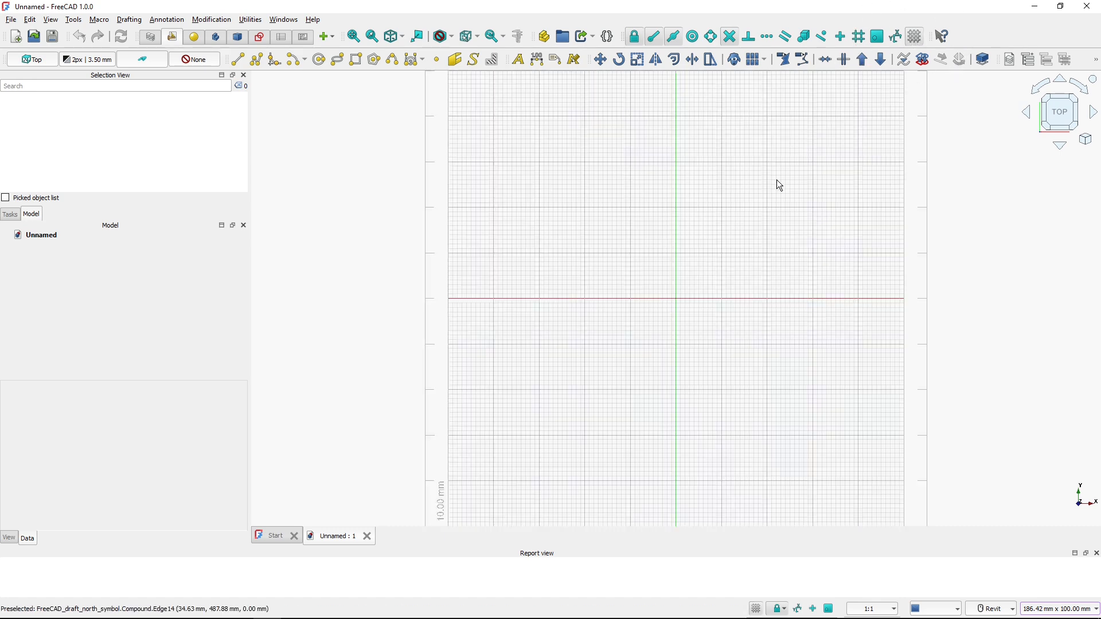
Switch to the PDF of the north symbol drawing to review its dimensions
key("alt+Tab")
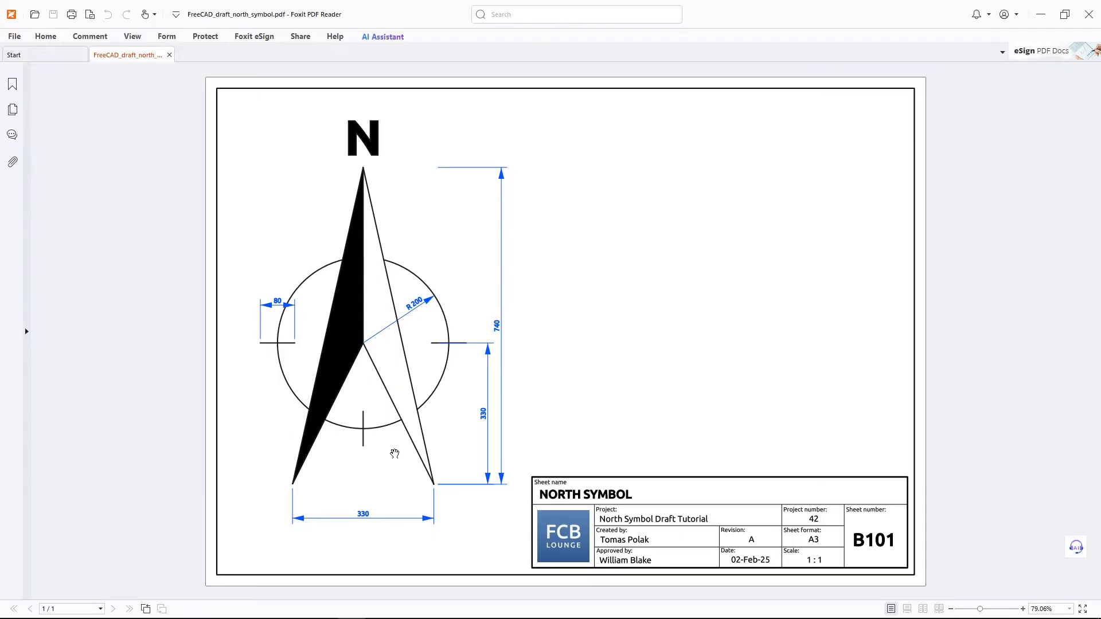
key("ctrl")
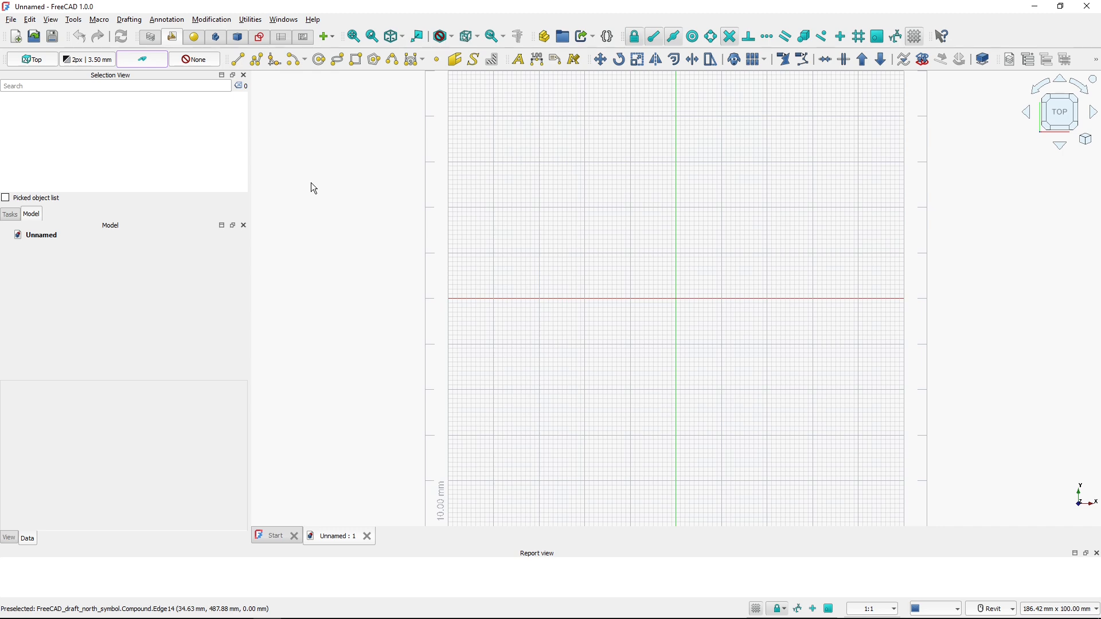
Draw a circle centred at 0, 0, 0 with a radius of 200 mm
left_click(320, 59)
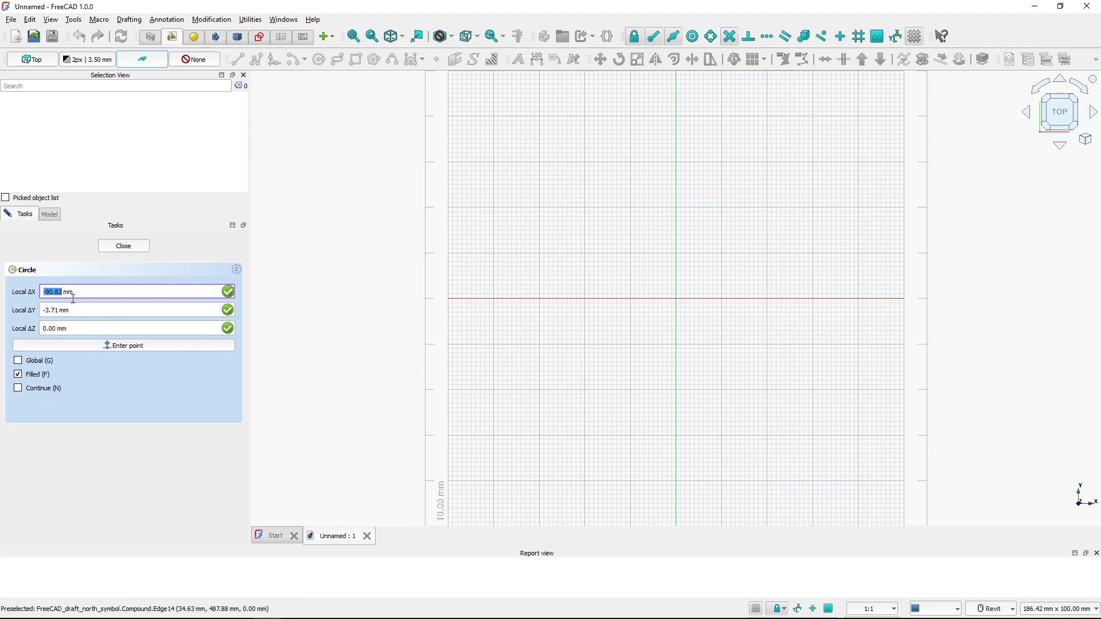
key("ctrl")
key("ctrl")
type("0")
key("Tab")
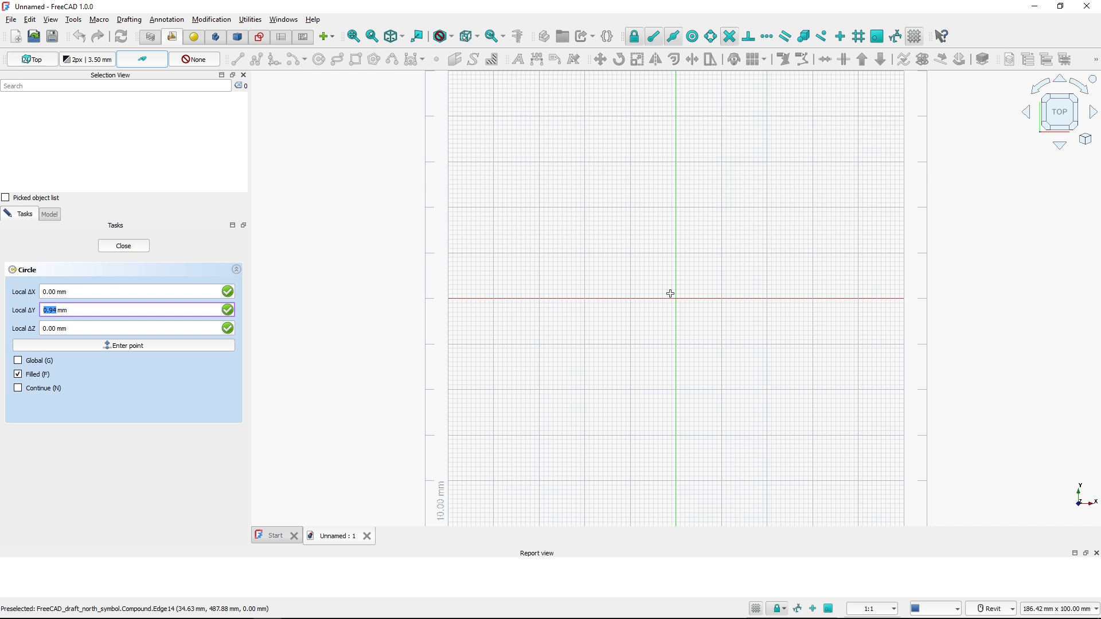
type("0")
key("Tab")
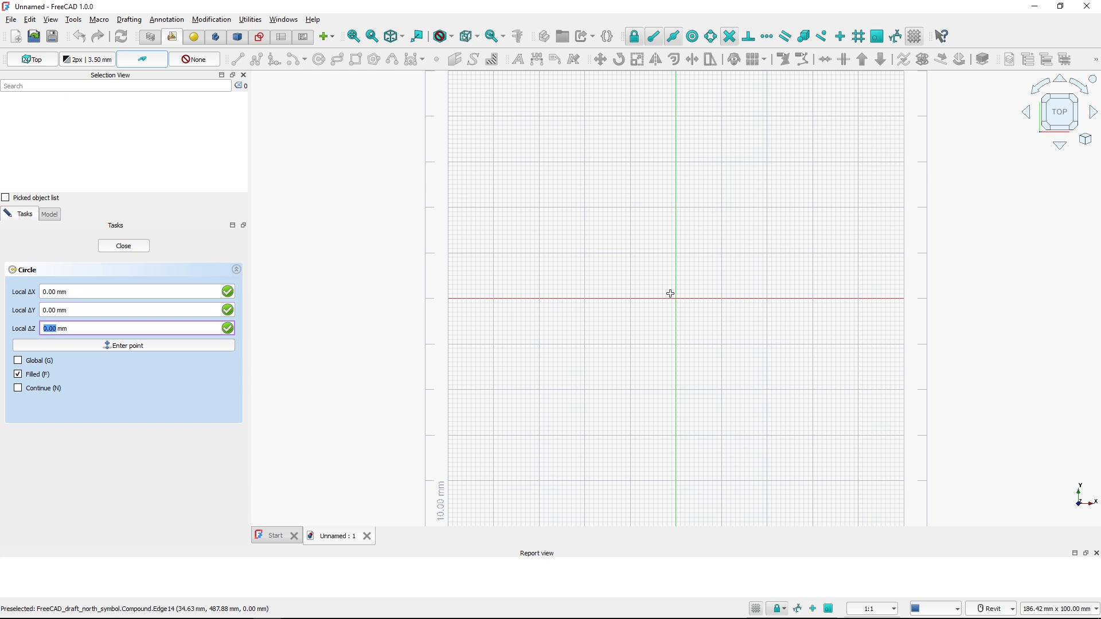
type("0")
key("Return")
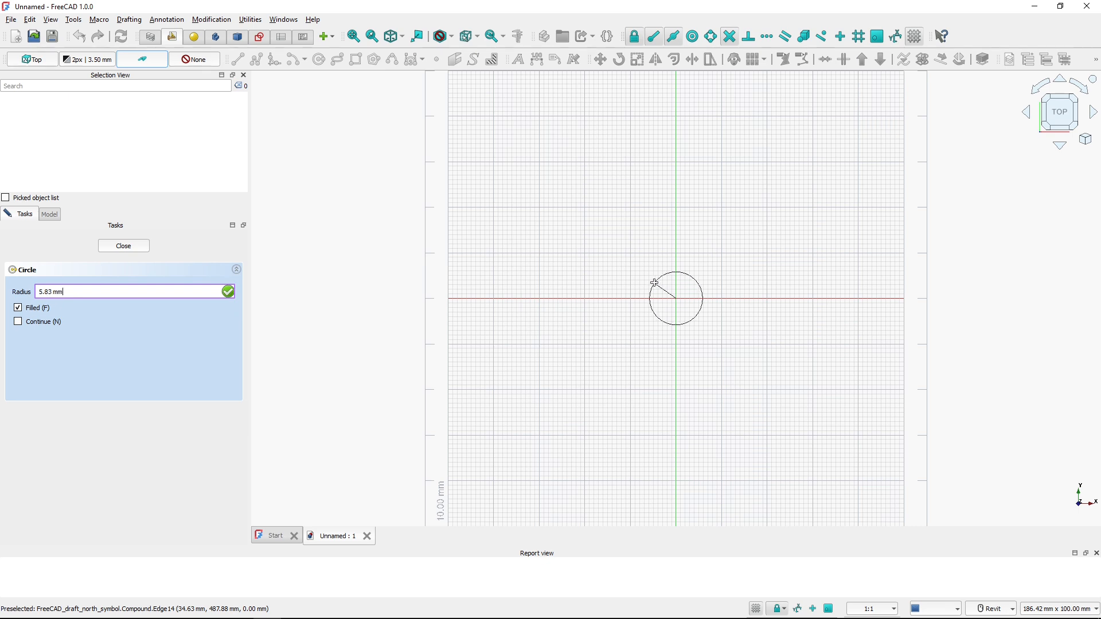
left_click_drag(111, 292, 28, 295)
type("200")
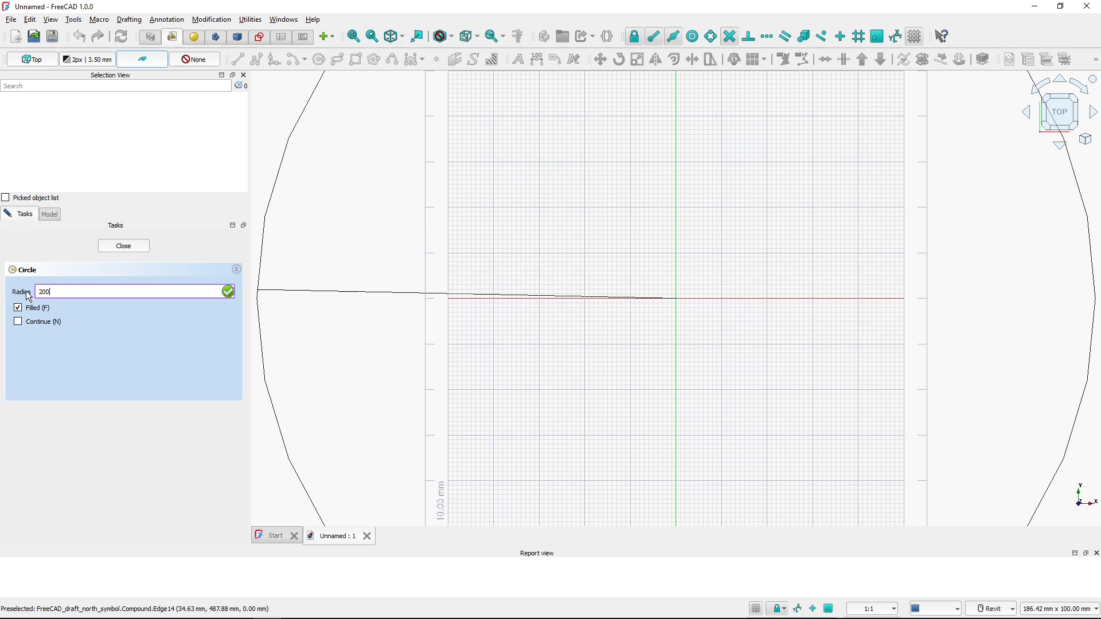
key("Return")
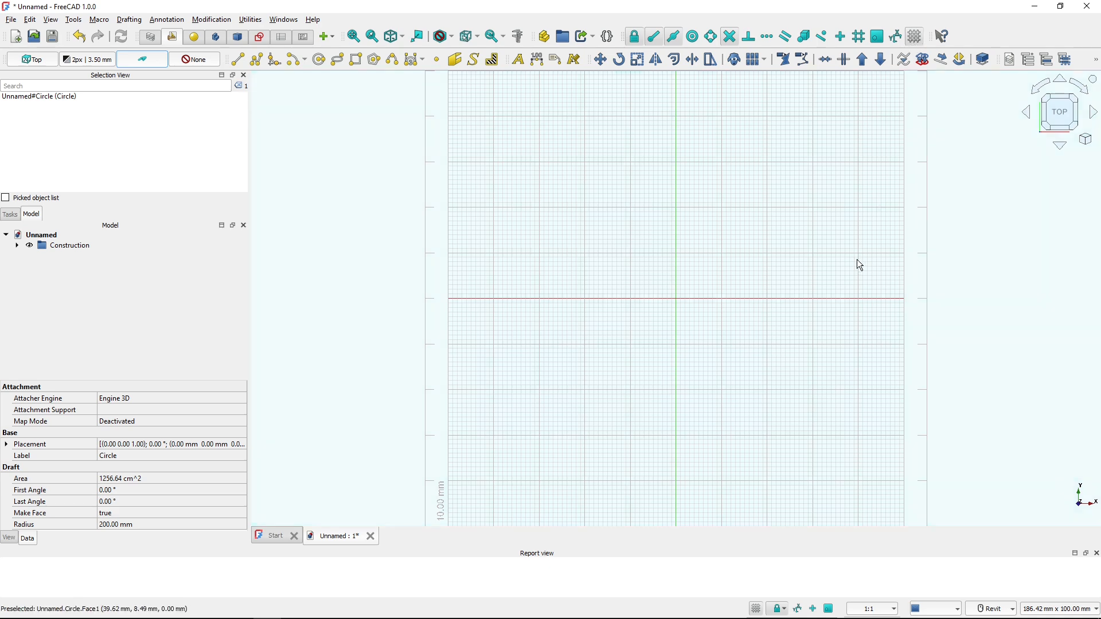
Switch off the Draft grid and clear the selection
scroll(854, 261, "down", 5)
scroll(854, 262, "down", 2)
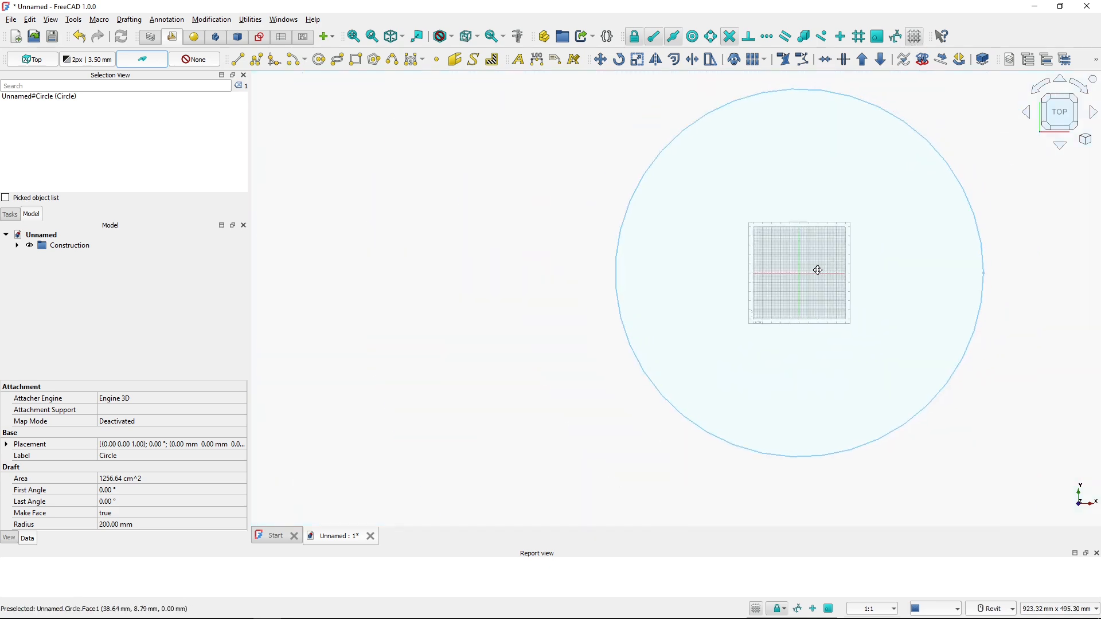
middle_click_drag(855, 261, 755, 297)
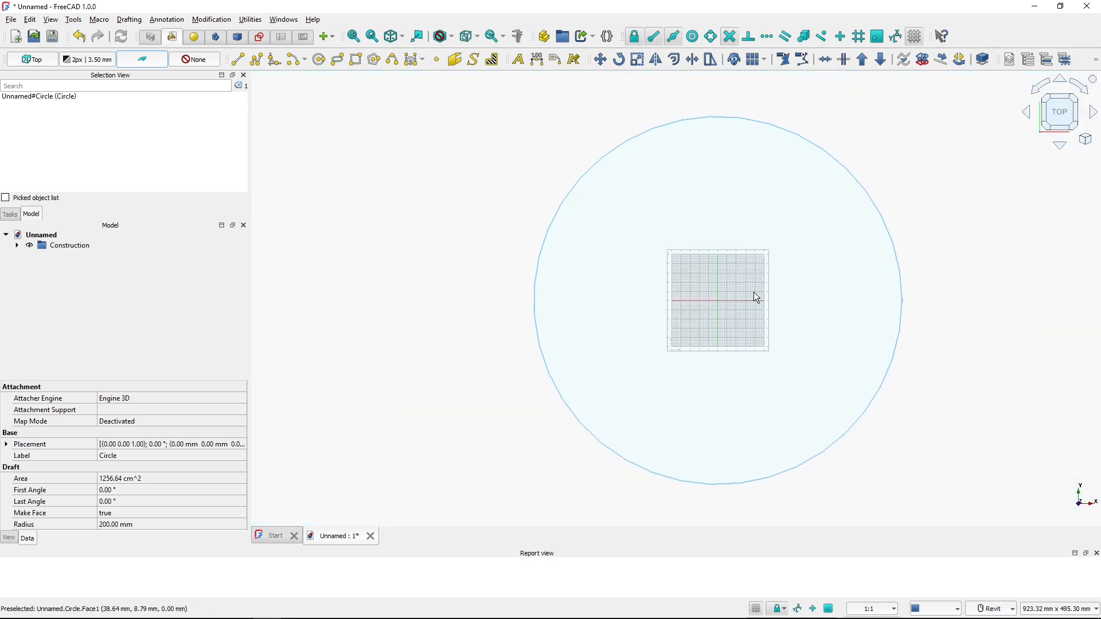
key("ctrl")
key("ctrl")
left_click(917, 38)
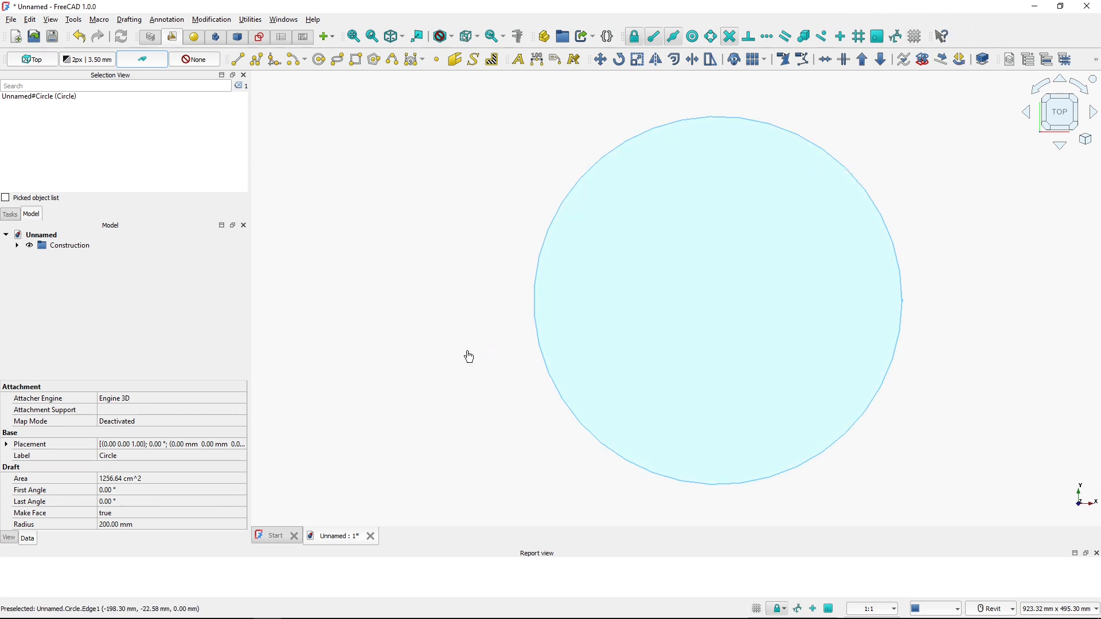
left_click(466, 352)
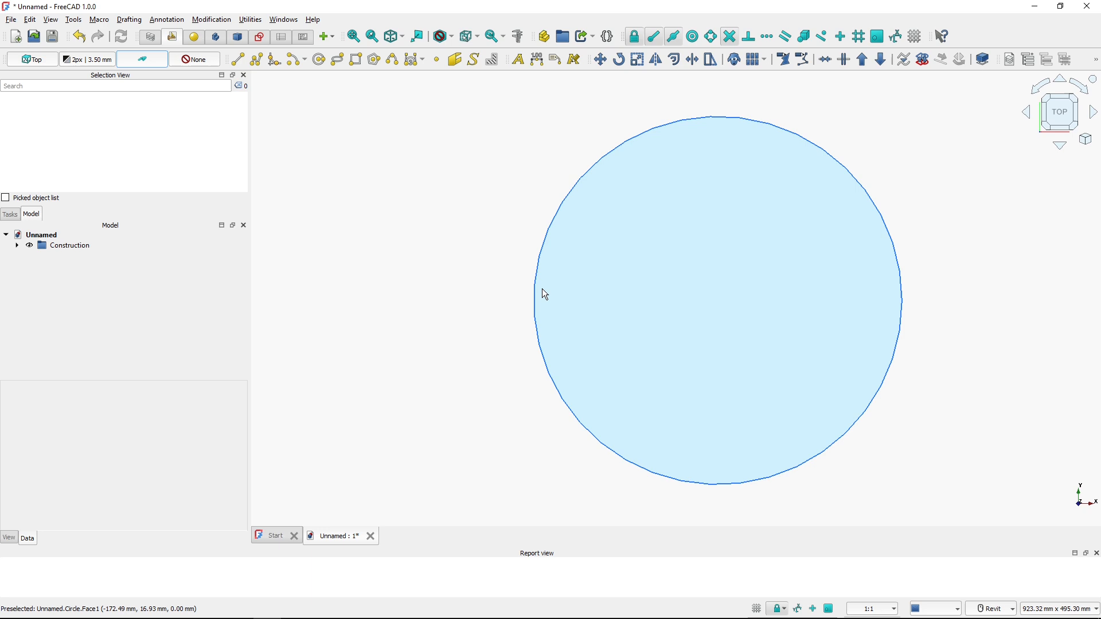
Set the circle's Make Face property to false so it is drawn unfilled
middle_click_drag(631, 282, 574, 273)
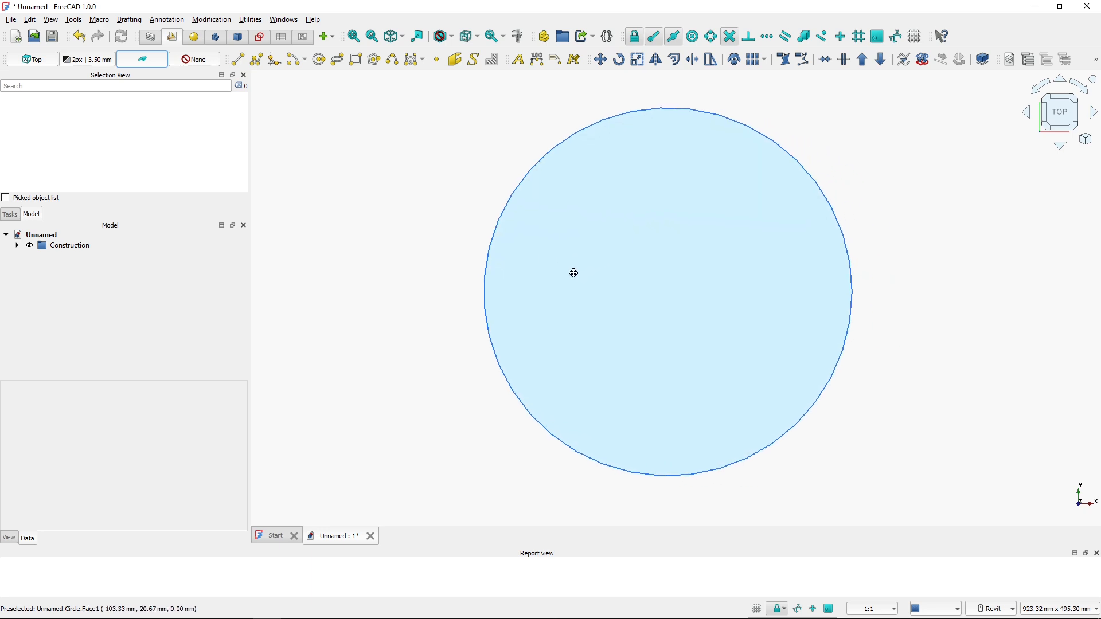
left_click(484, 307)
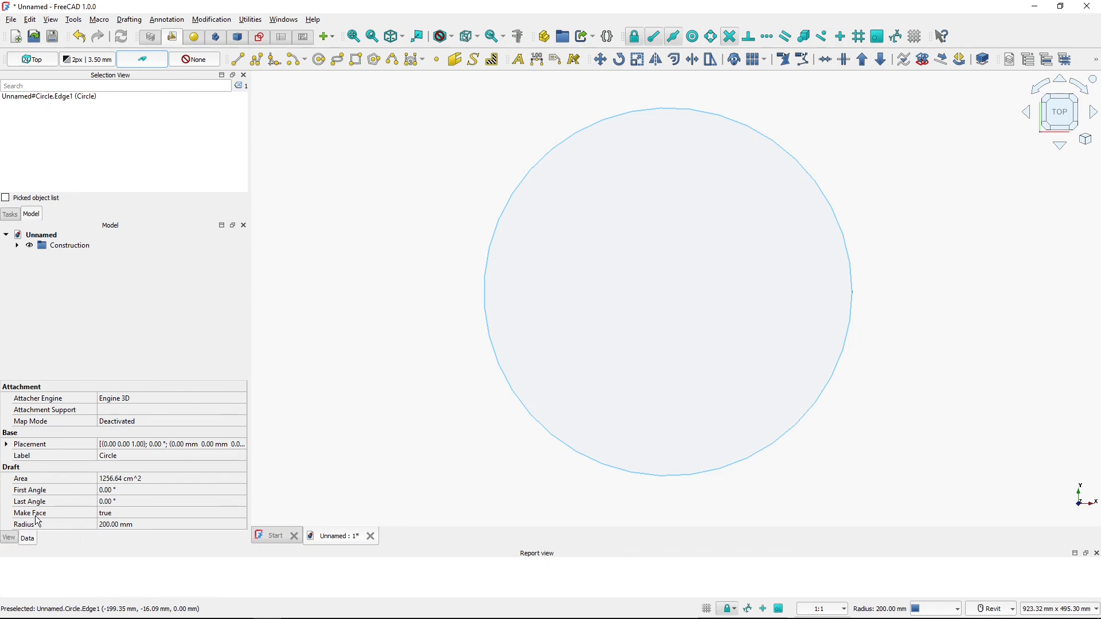
left_click(121, 514)
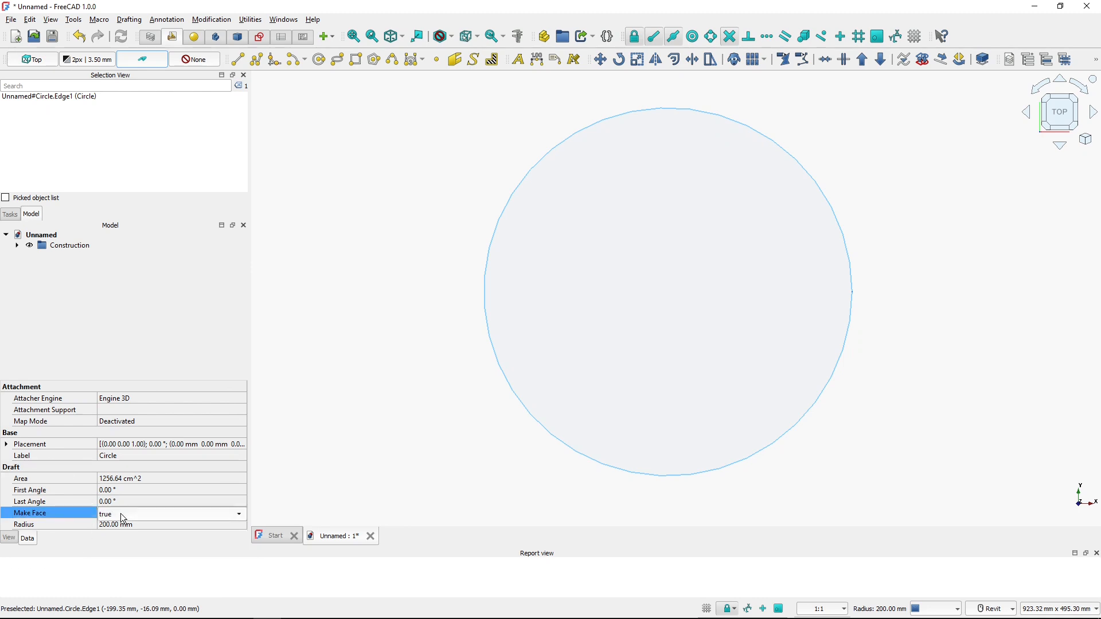
left_click(121, 513)
left_click(127, 504)
left_click(395, 436)
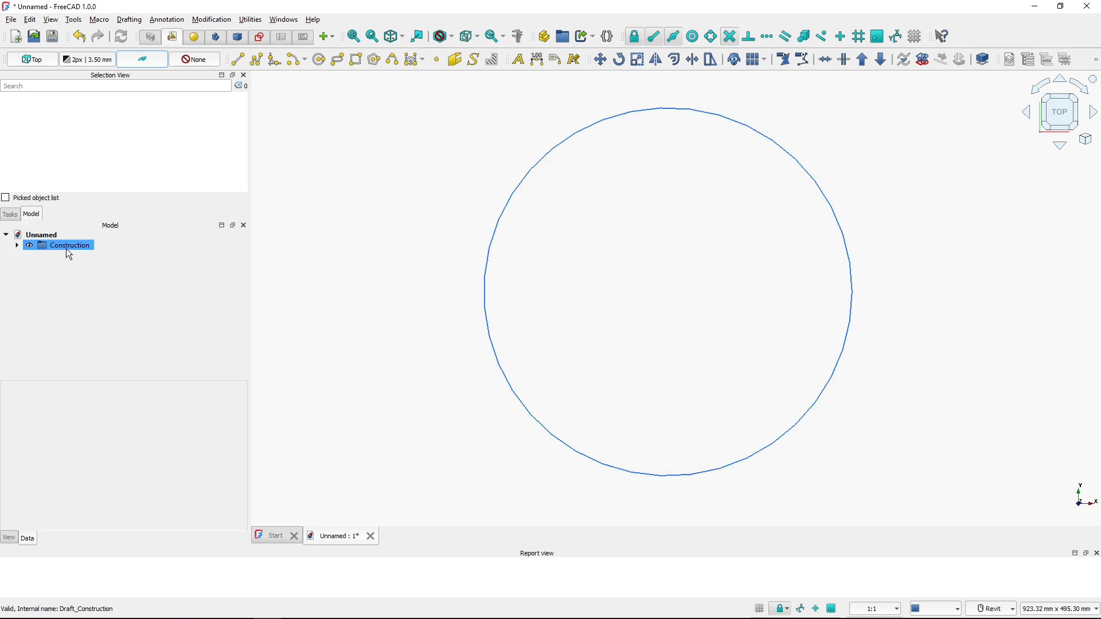
Expand the Construction group and switch off construction mode
left_click(18, 245)
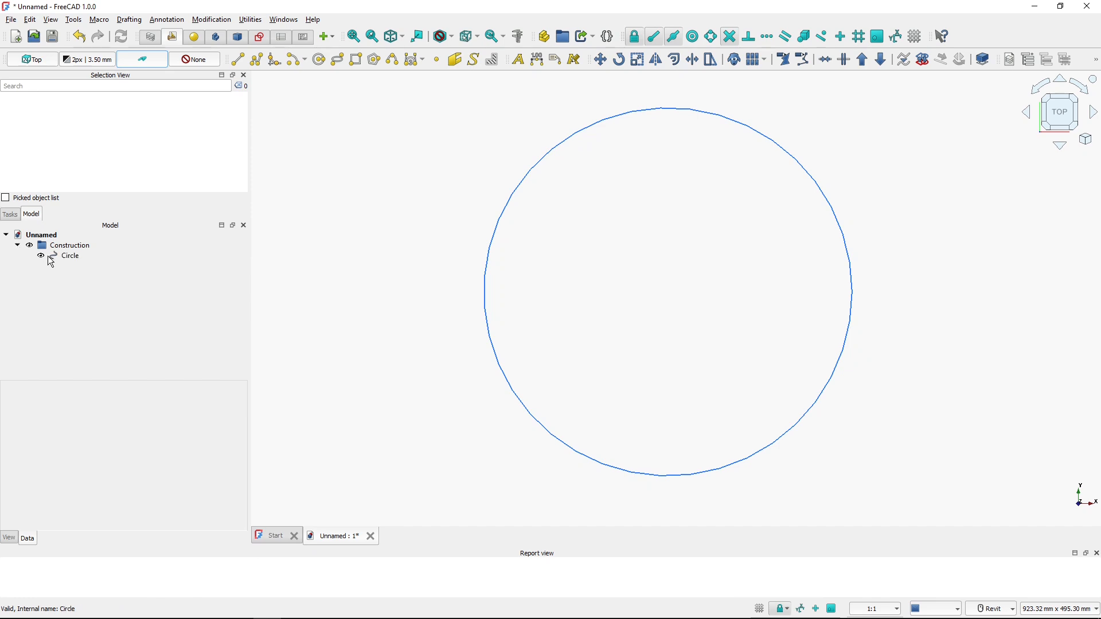
left_click(146, 58)
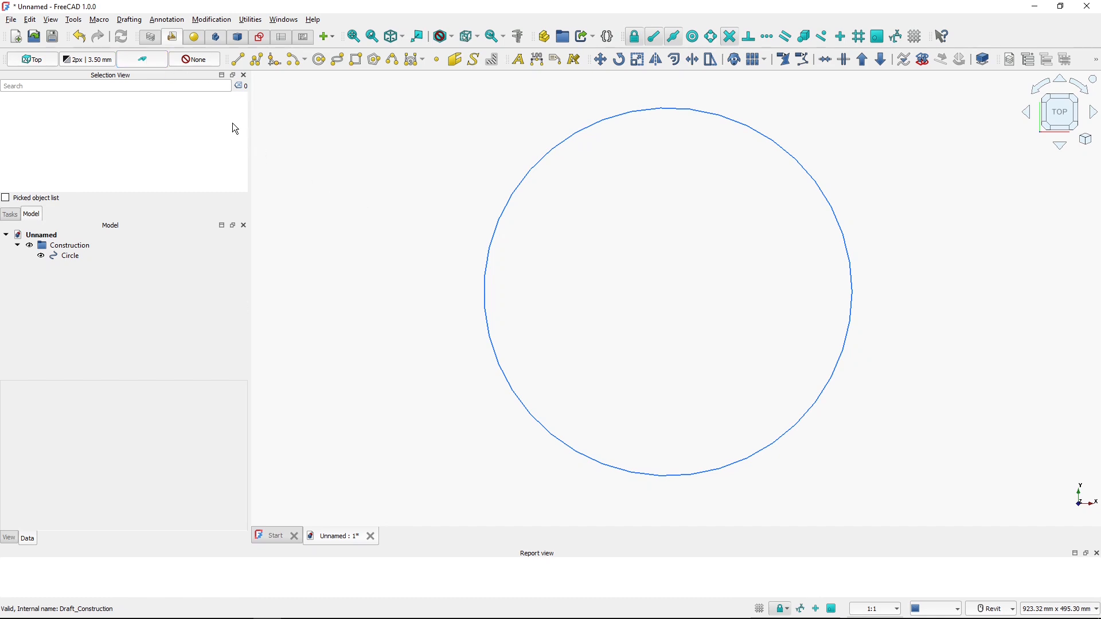
Check the reference drawing's dimensions in the PDF viewer
key("alt+Tab")
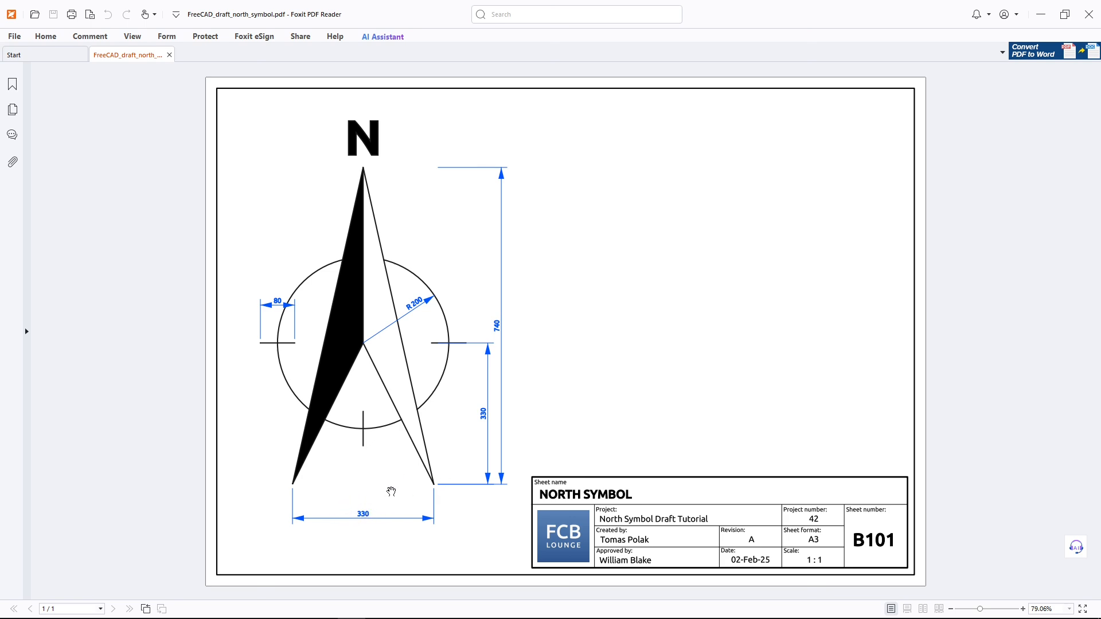
key("alt+Tab")
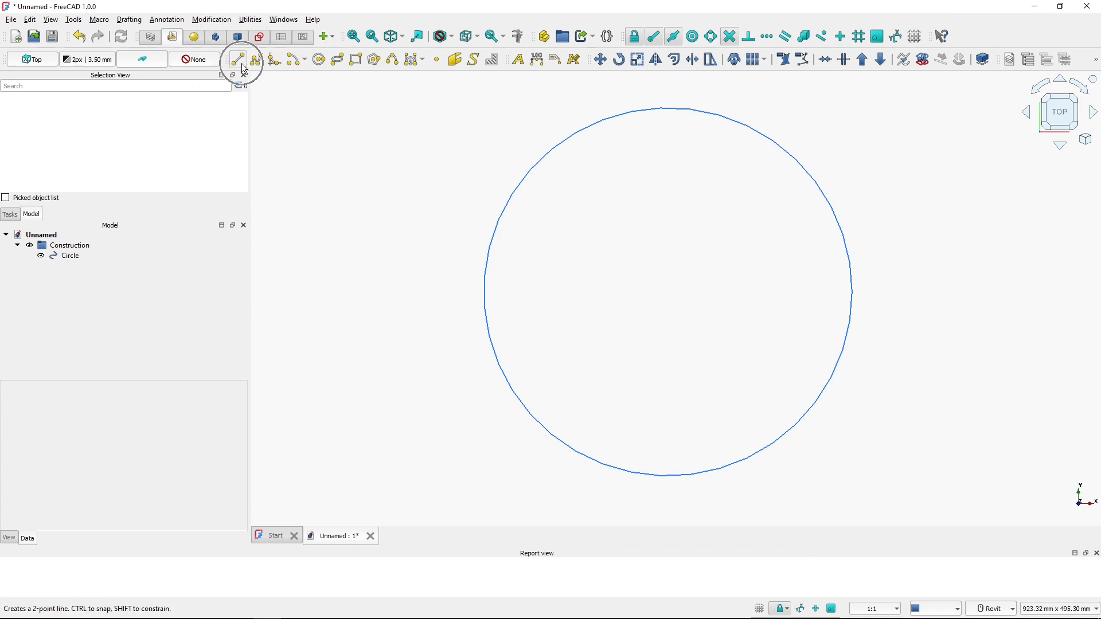
Draw a line from the origin 0, 0, 0 to the relative point ΔX 330/2, ΔY -330 mm
left_click(244, 68)
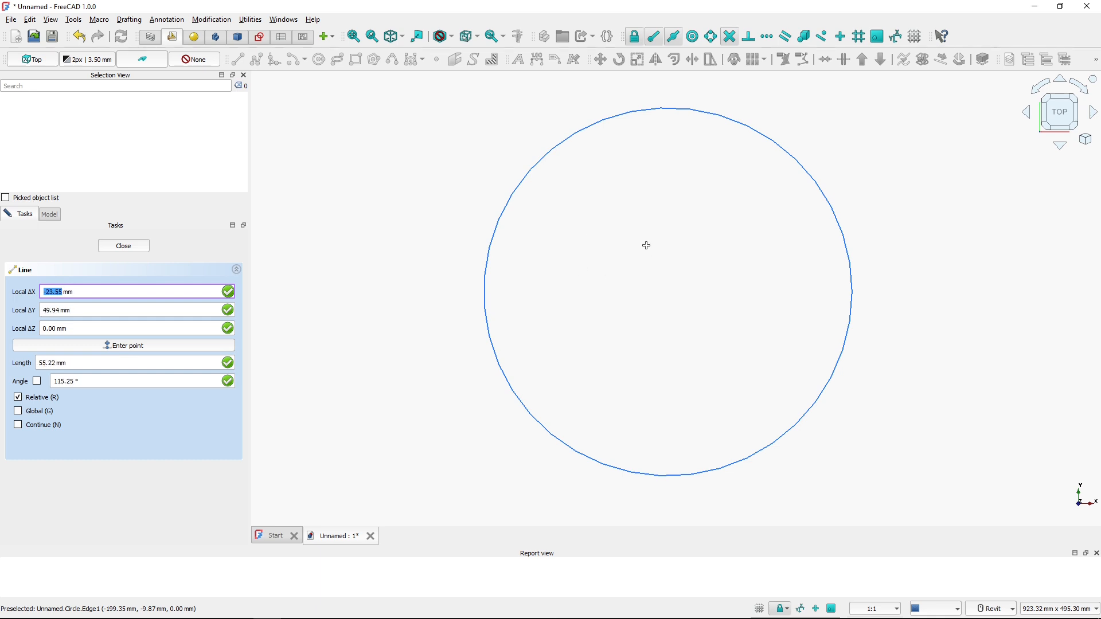
type("0")
key("Tab")
type("0")
key("Tab")
key("Return")
type("330")
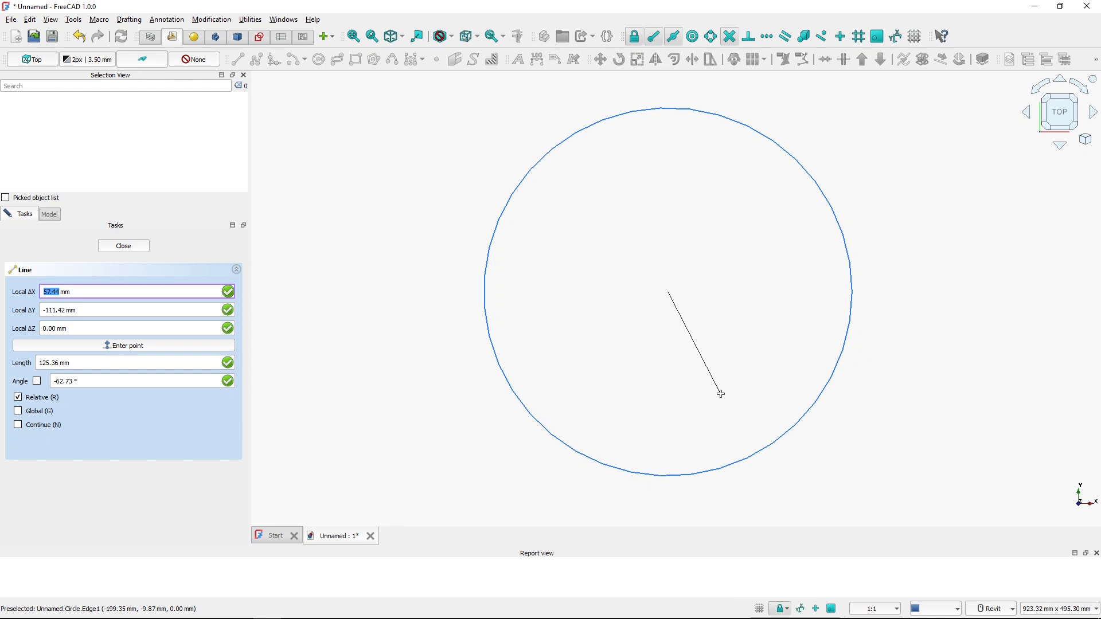
type("x")
type("330")
type("/2")
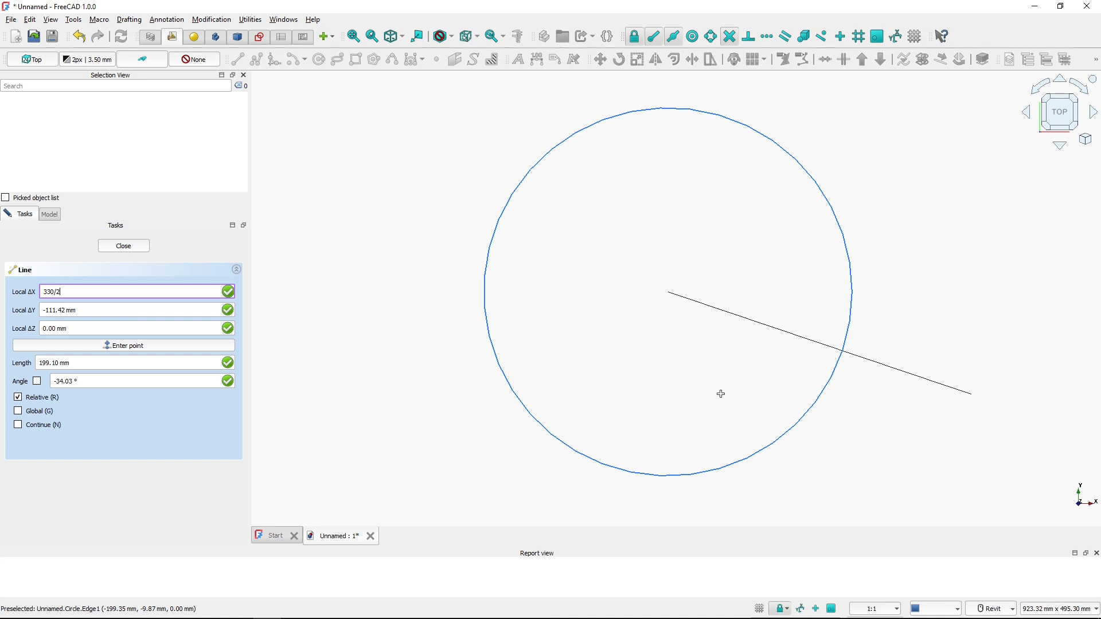
key("Tab")
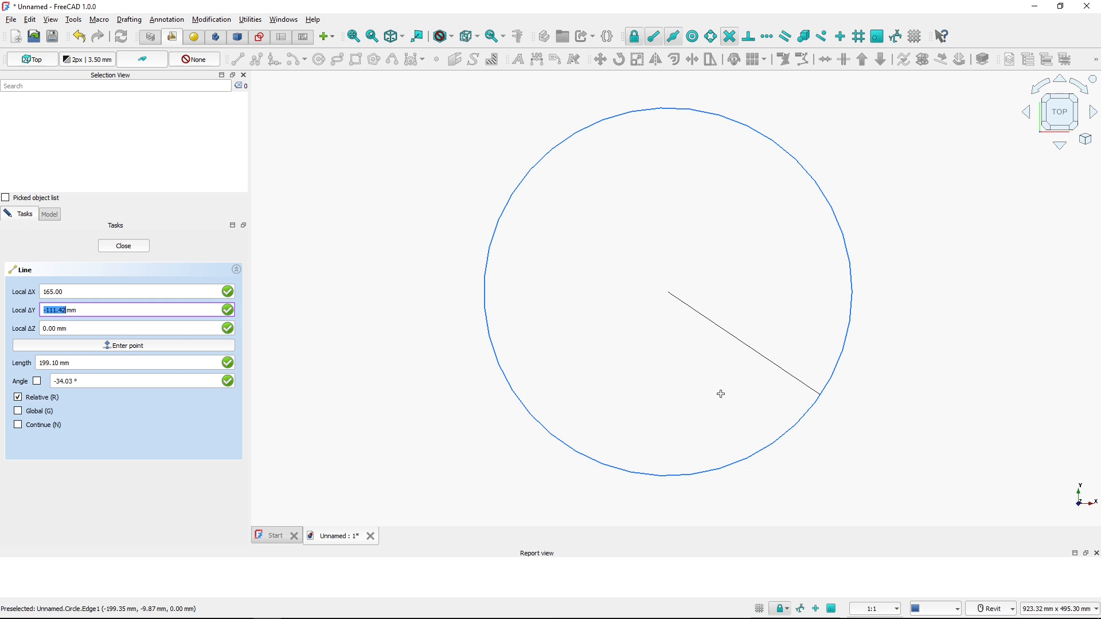
type("-330")
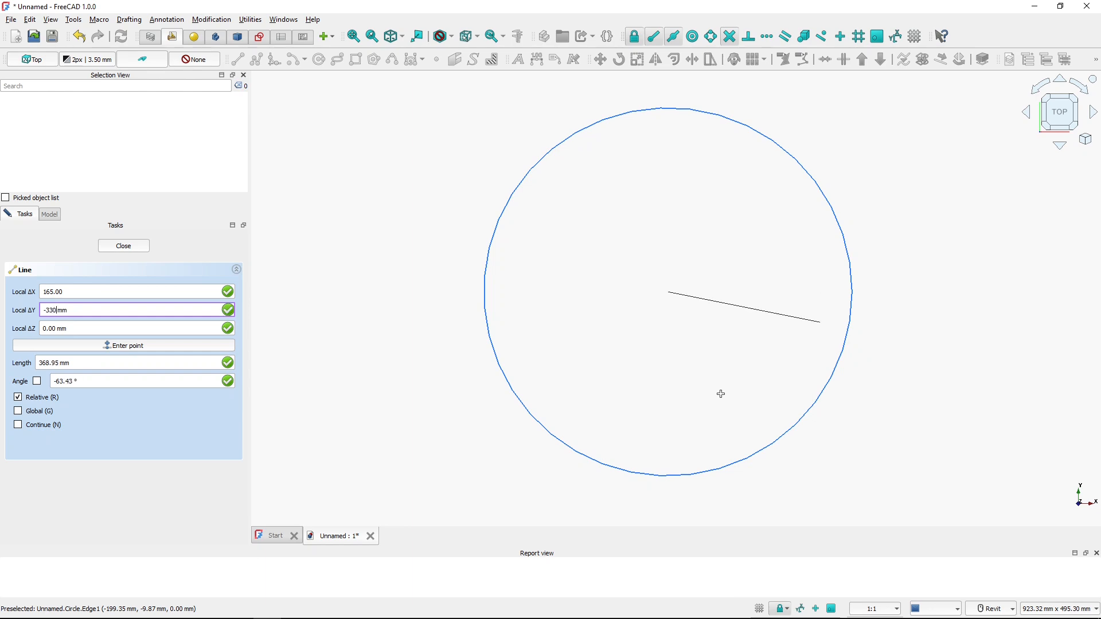
key("Tab")
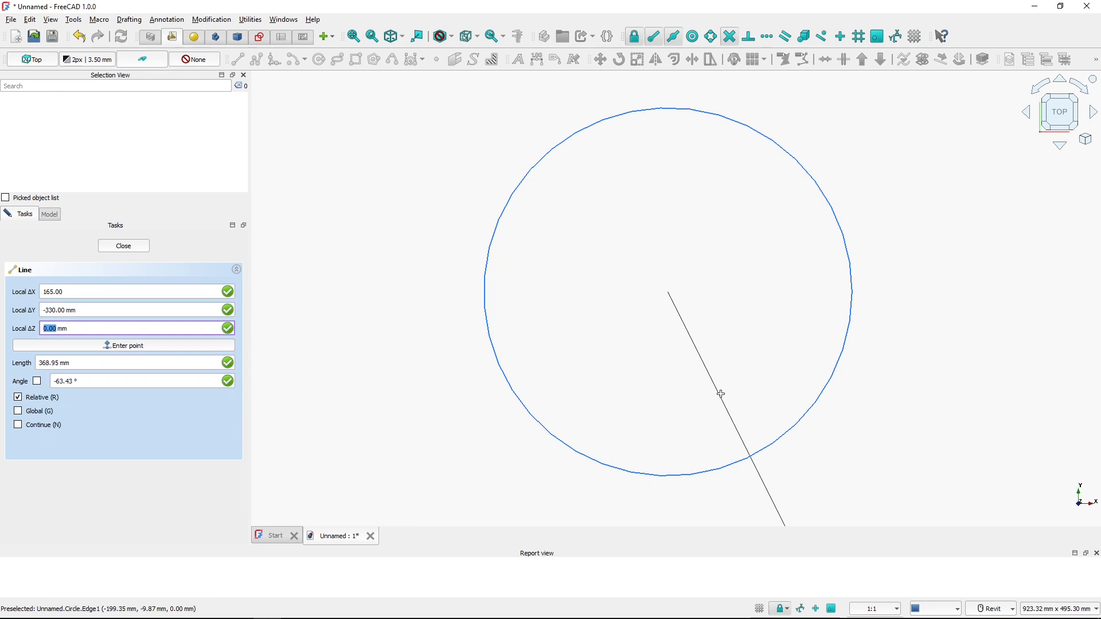
key("Return")
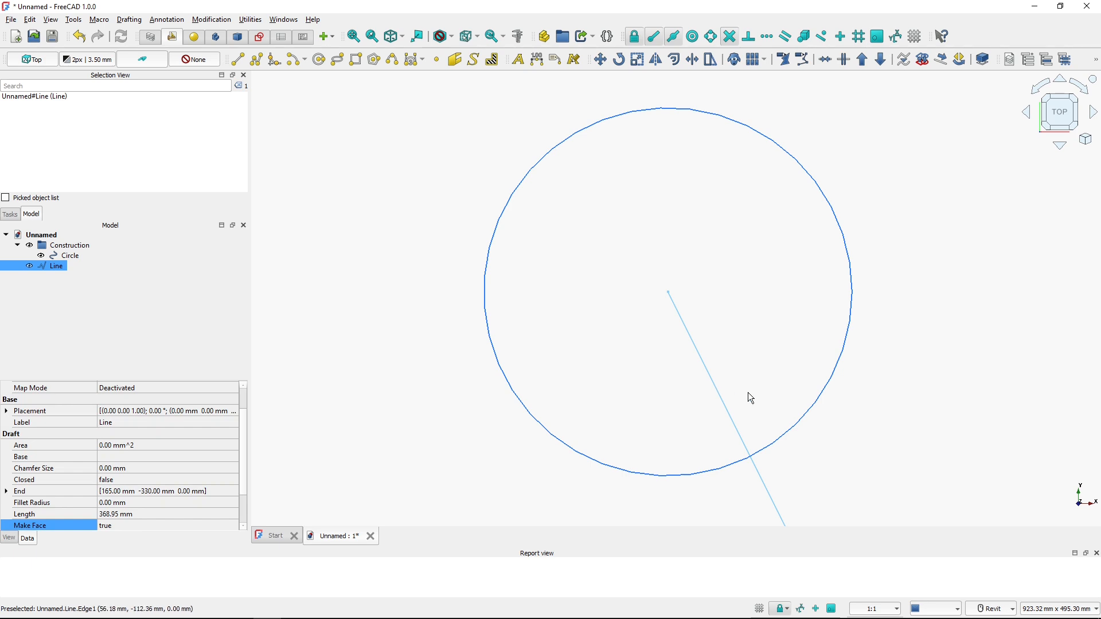
left_click(645, 413)
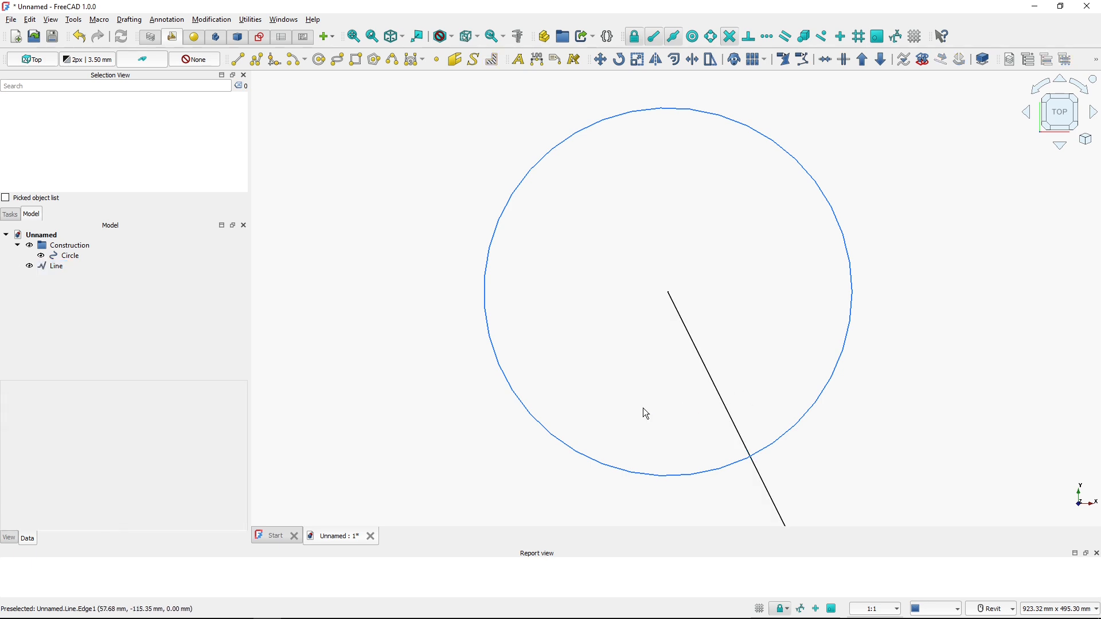
Compare the sketch with the north symbol in the PDF reference
scroll(643, 409, "down", 5)
scroll(577, 327, "up", 4)
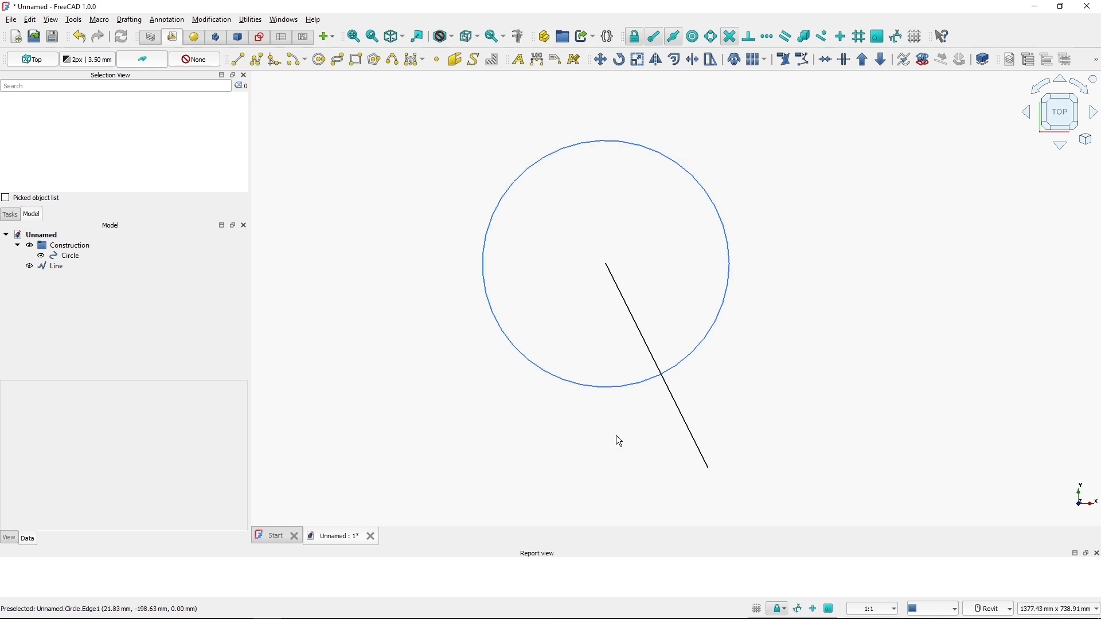
key("alt+Tab")
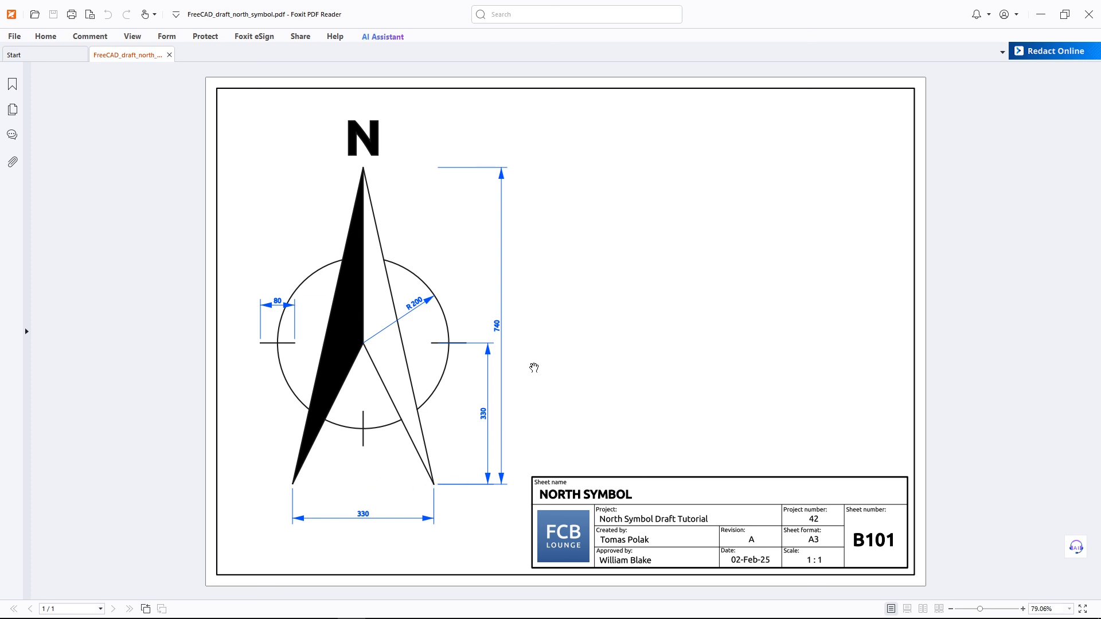
key("alt+Tab")
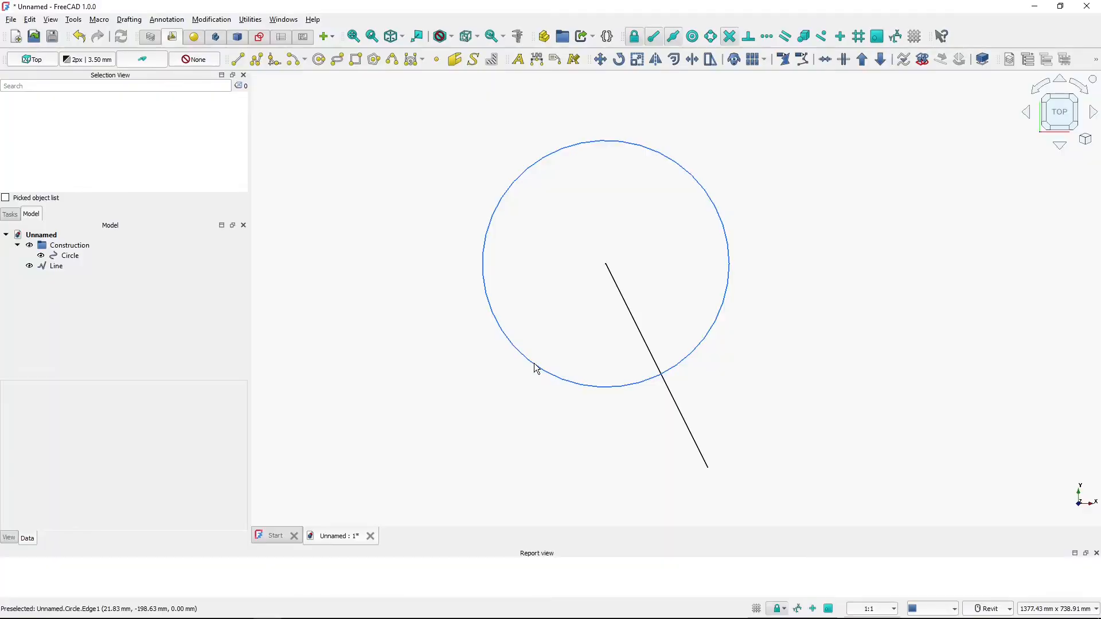
Draw a line from the first line's lower end with relative ΔX -330/2 and ΔY 740 mm
left_click(239, 60)
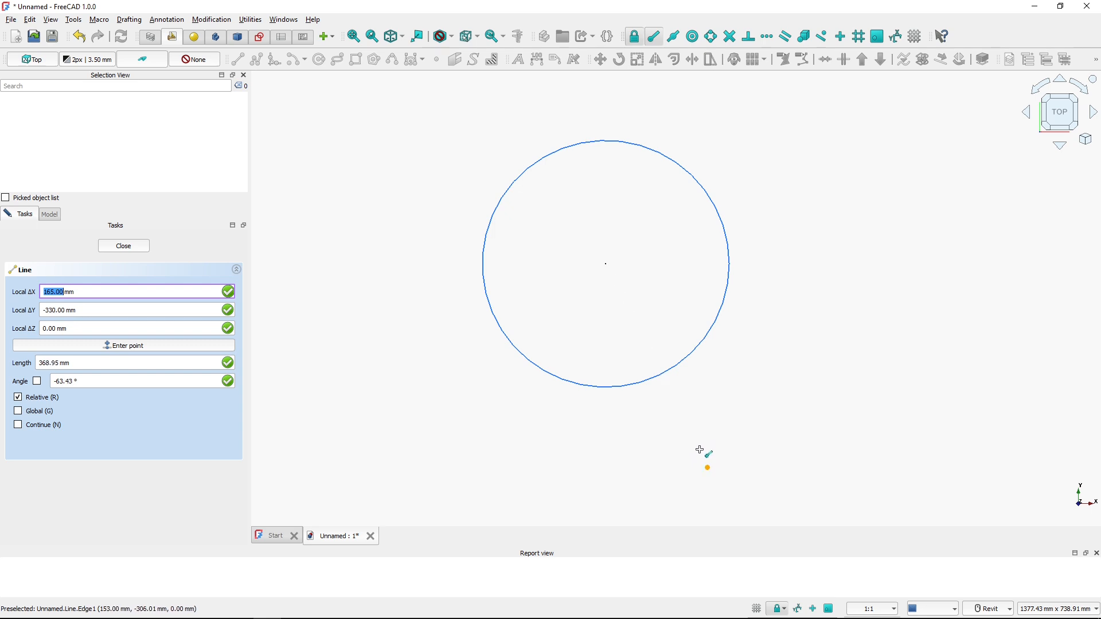
left_click(700, 452)
left_click(700, 452)
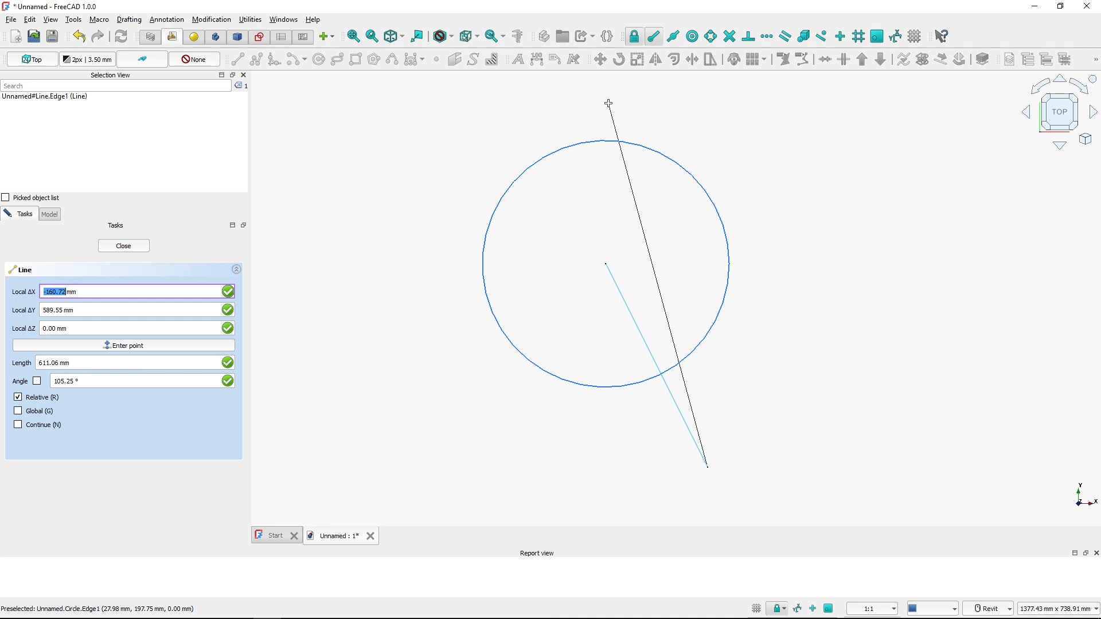
type("-330")
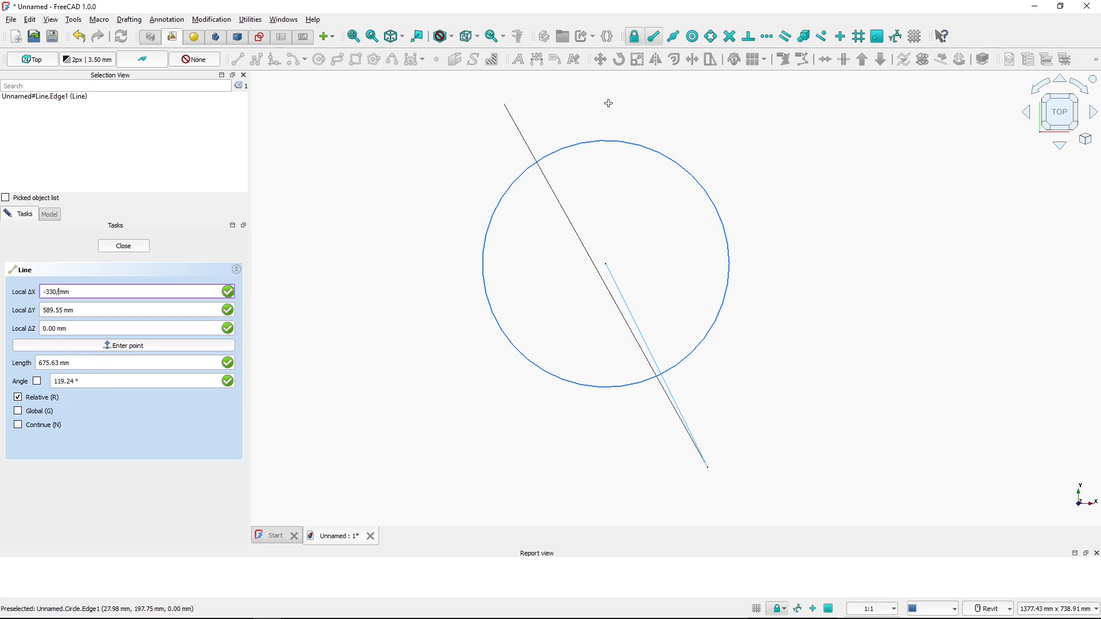
type("/2")
key("Tab")
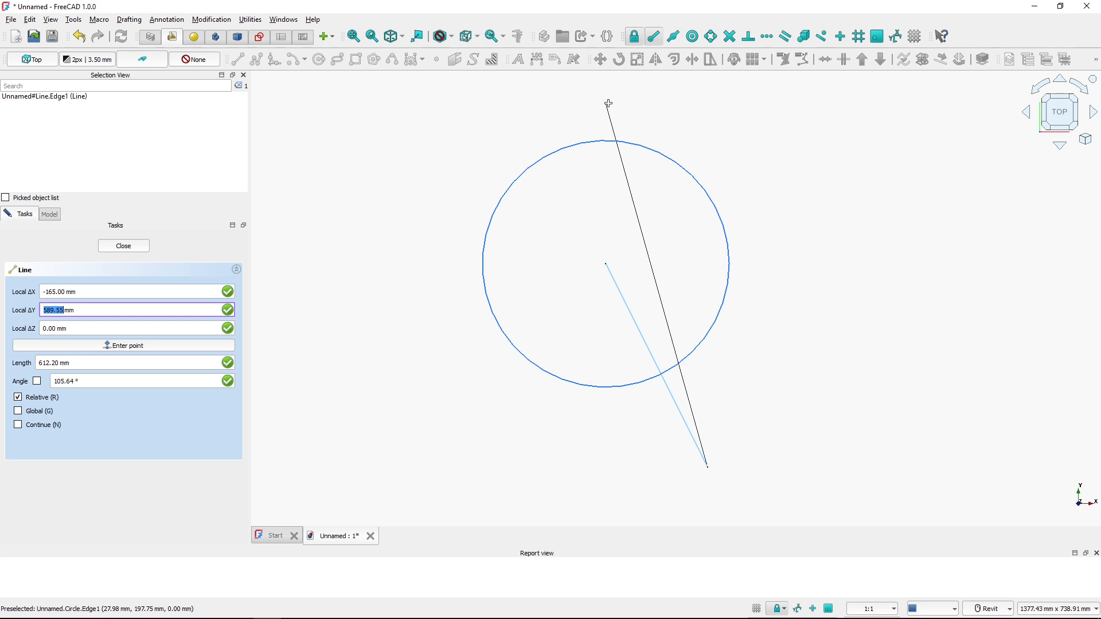
type("740")
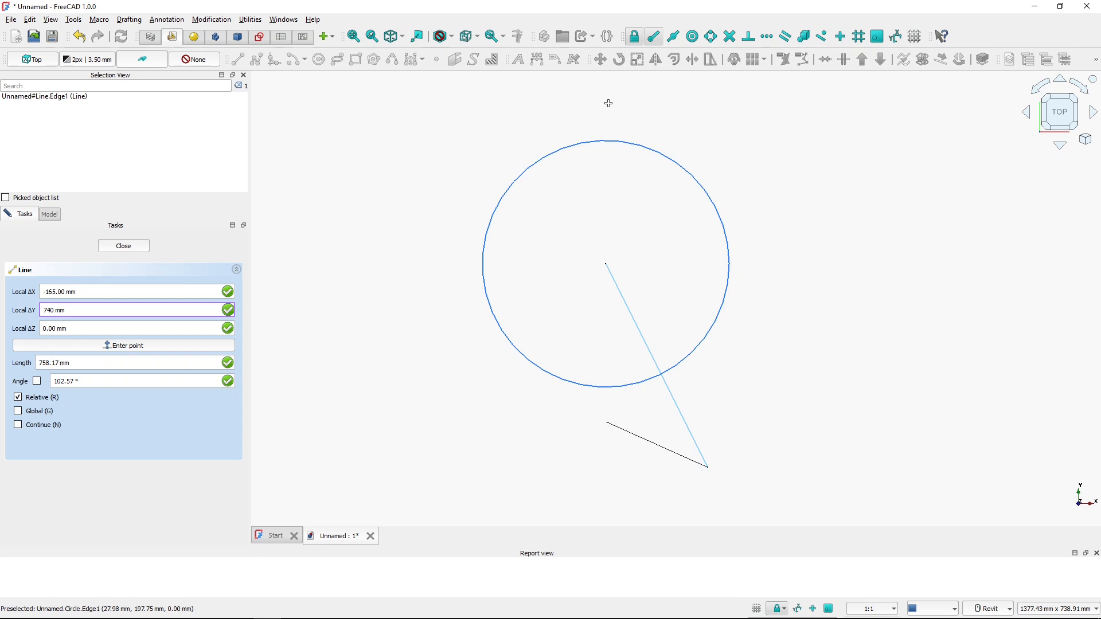
key("Tab")
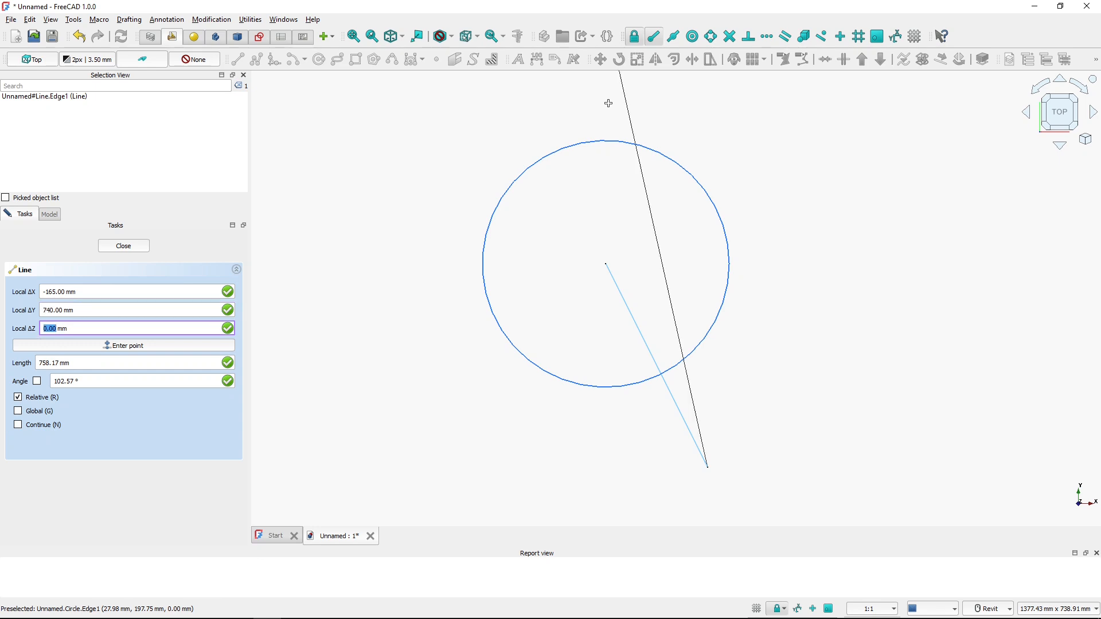
key("Return")
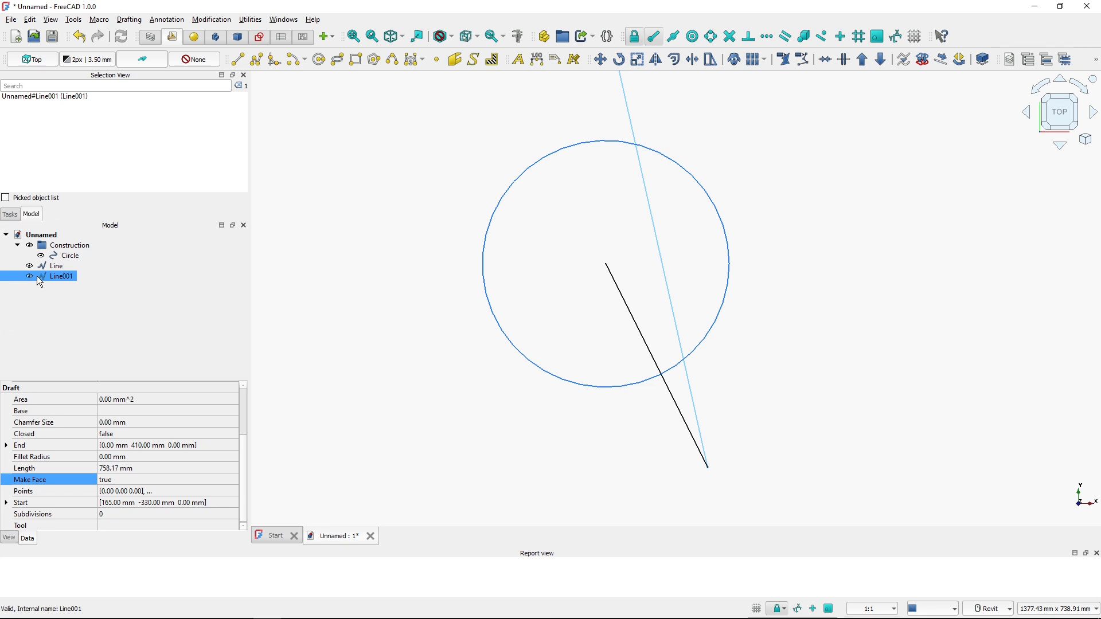
Compare the two drawn lines with the north symbol dimensions in the PDF reference drawing
left_click(489, 269)
scroll(490, 268, "down", 3)
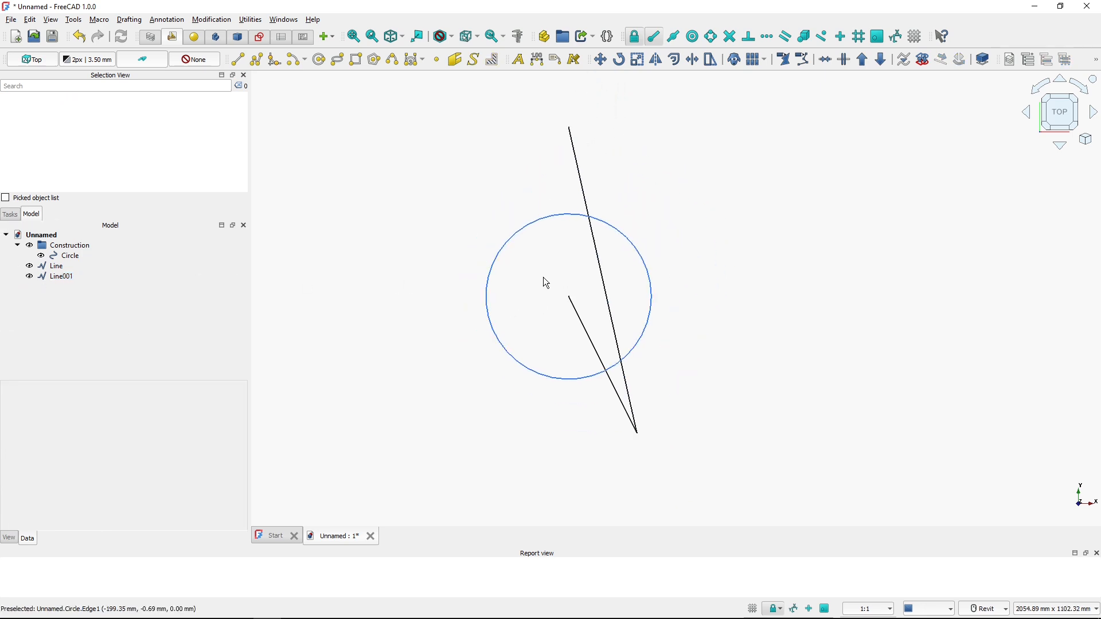
key("alt+Tab")
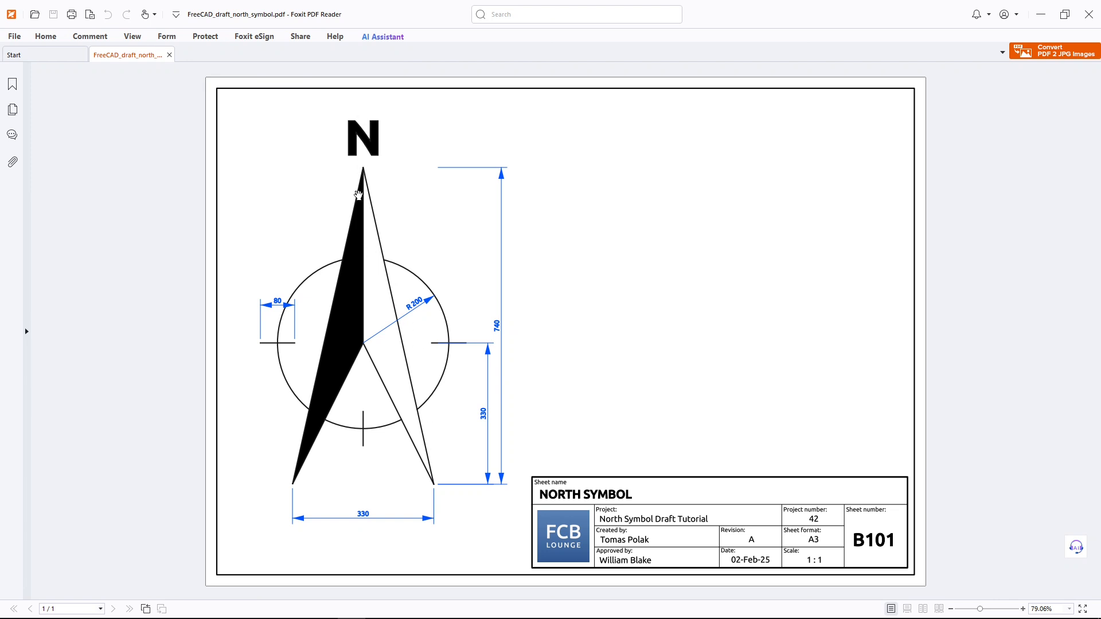
key("alt+Tab")
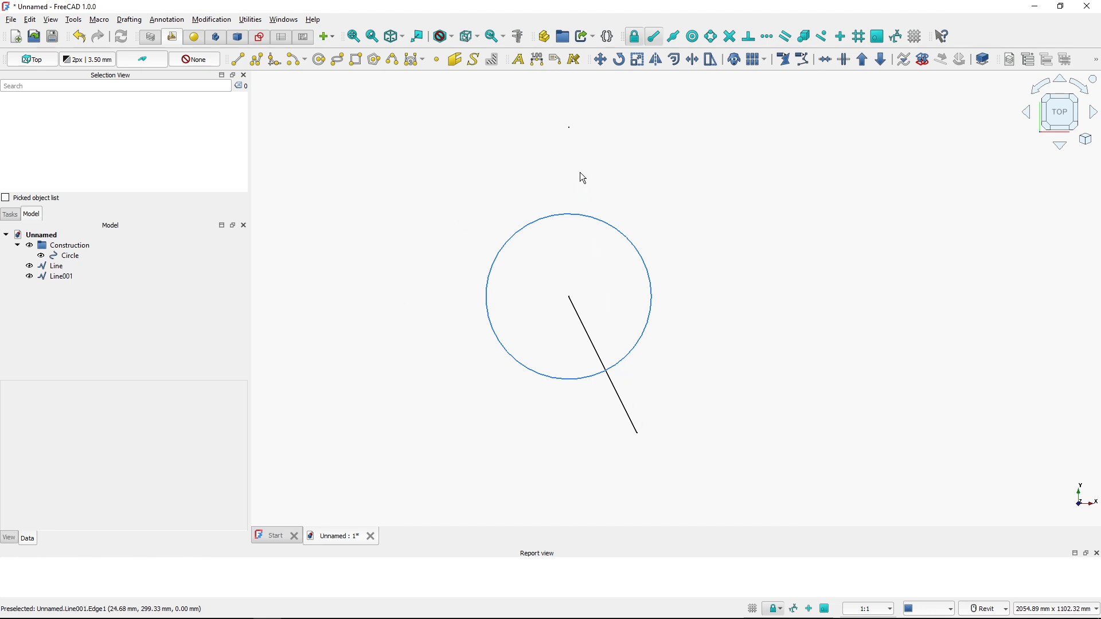
Mirror both lines about the vertical axis running from the top point through the origin
left_click(580, 178)
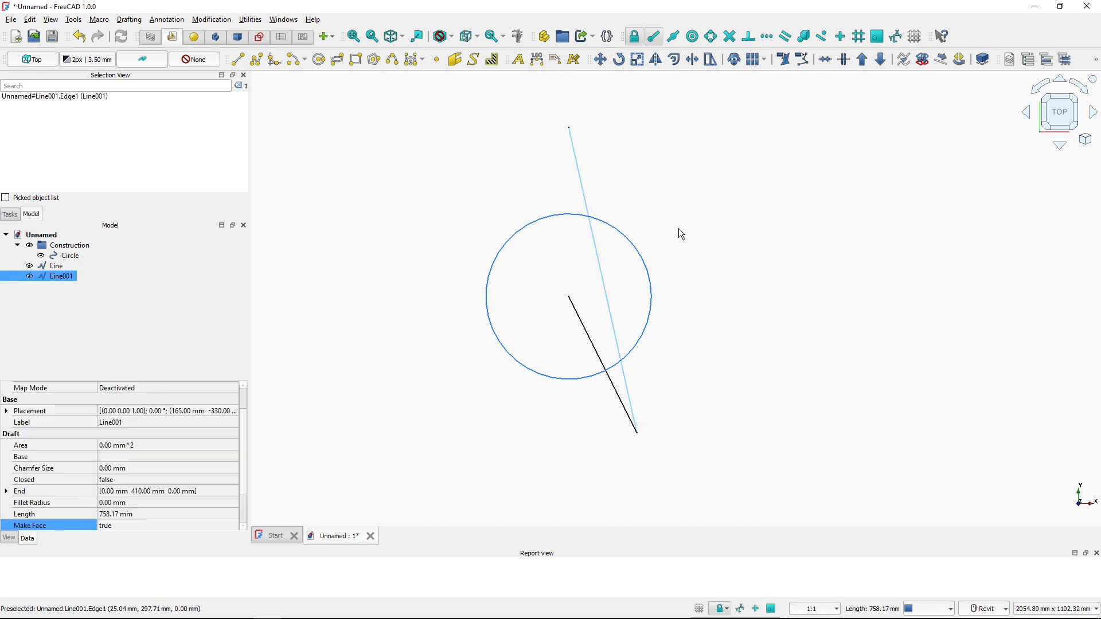
left_click(582, 322, "ctrl")
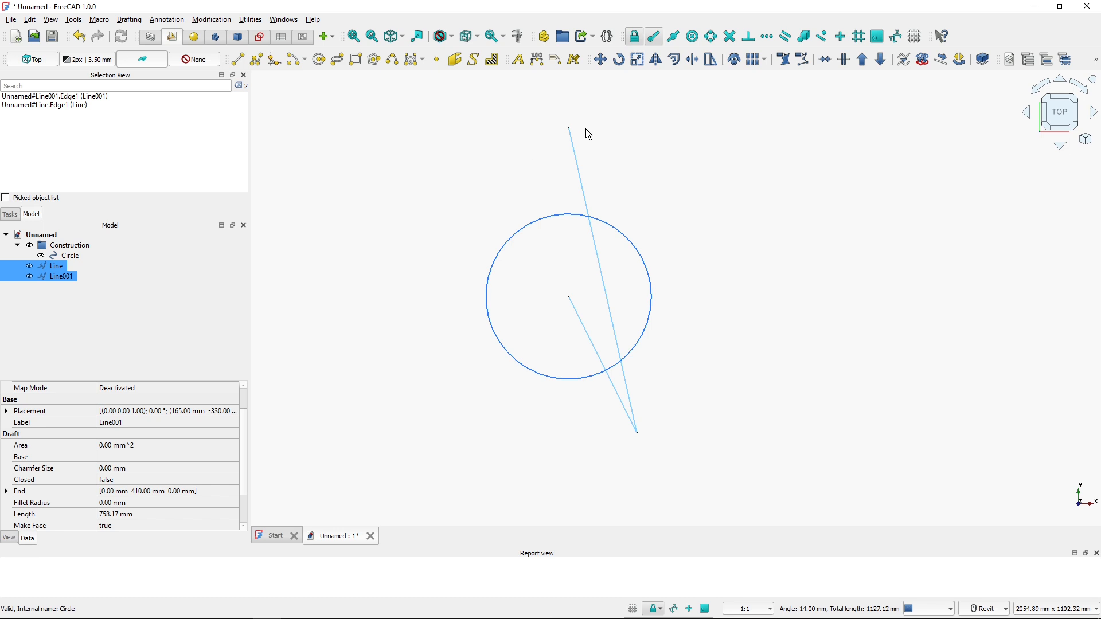
left_click(655, 60)
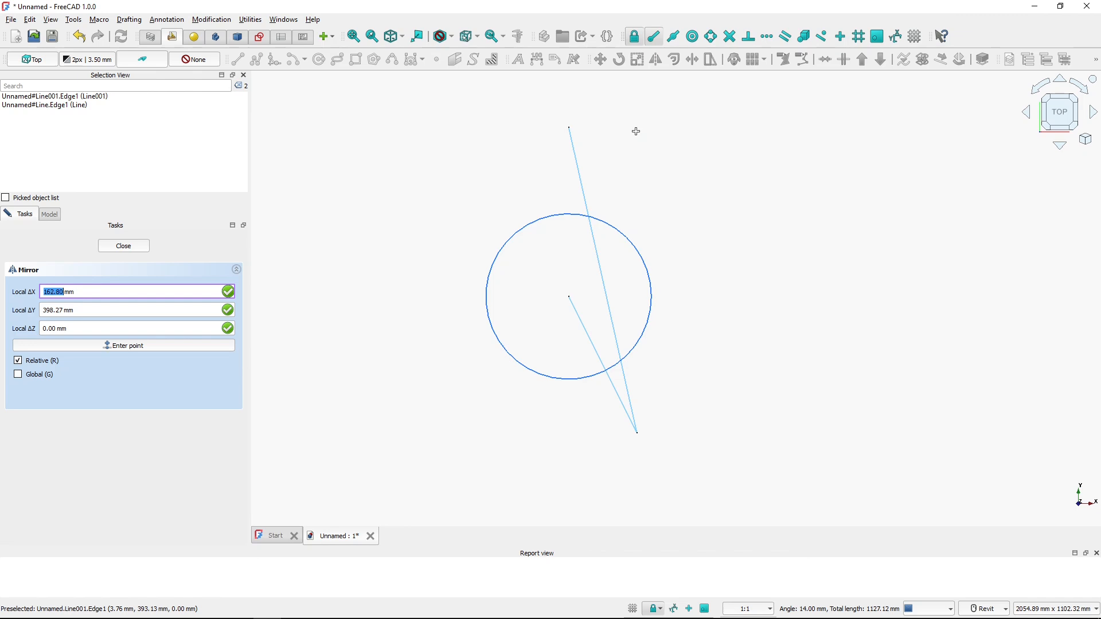
key("ctrl")
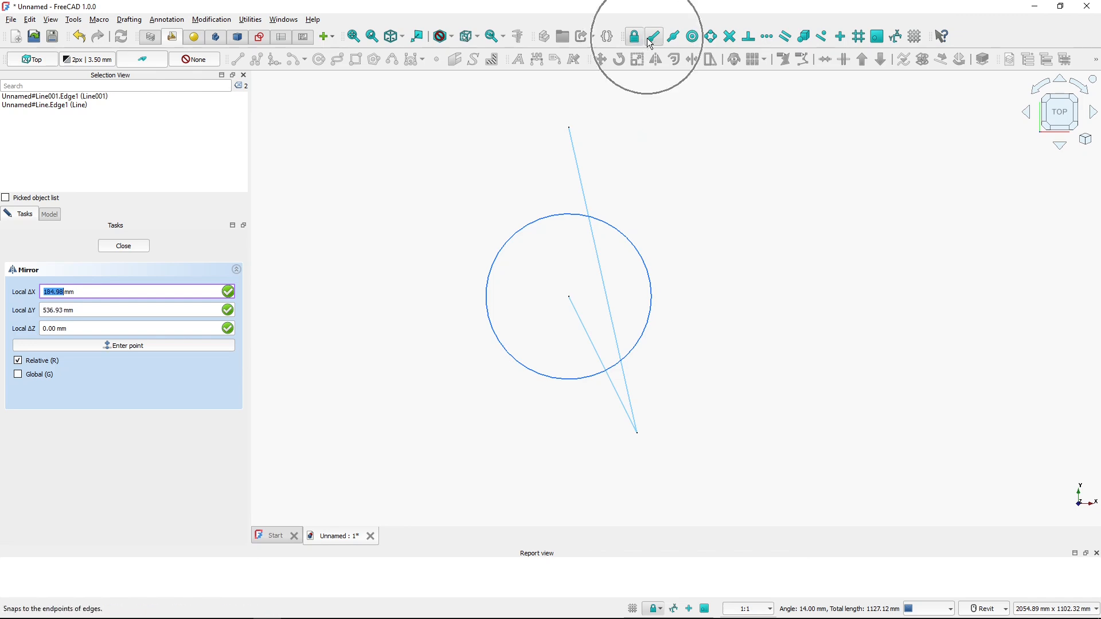
left_click(569, 127)
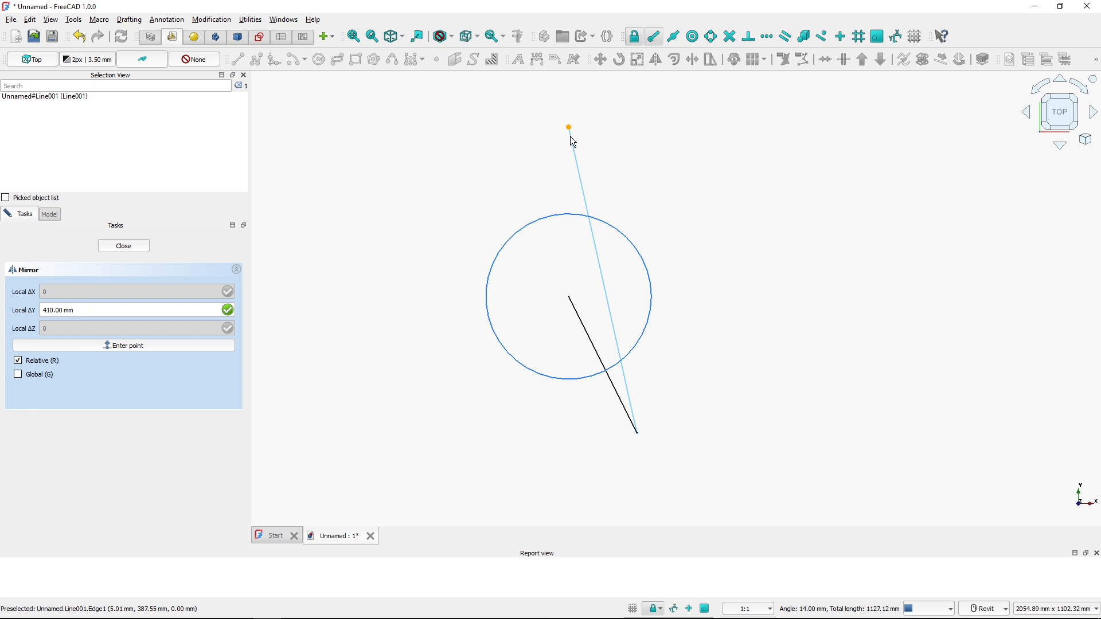
left_click(580, 322)
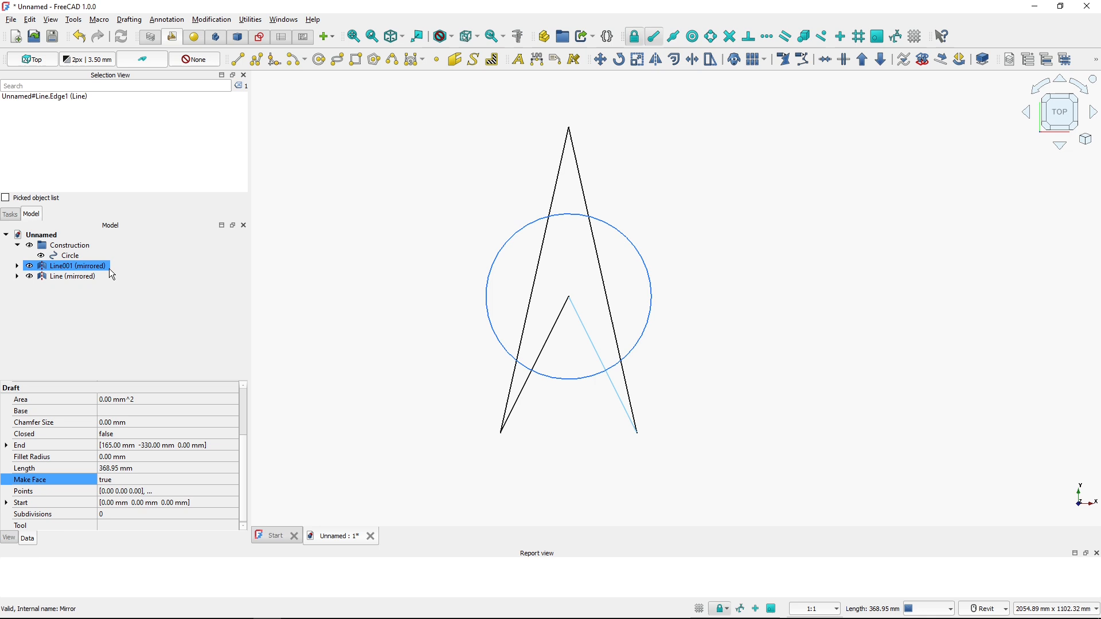
Downgrade both mirrored copies to break their dependencies on the original lines
left_click(451, 215)
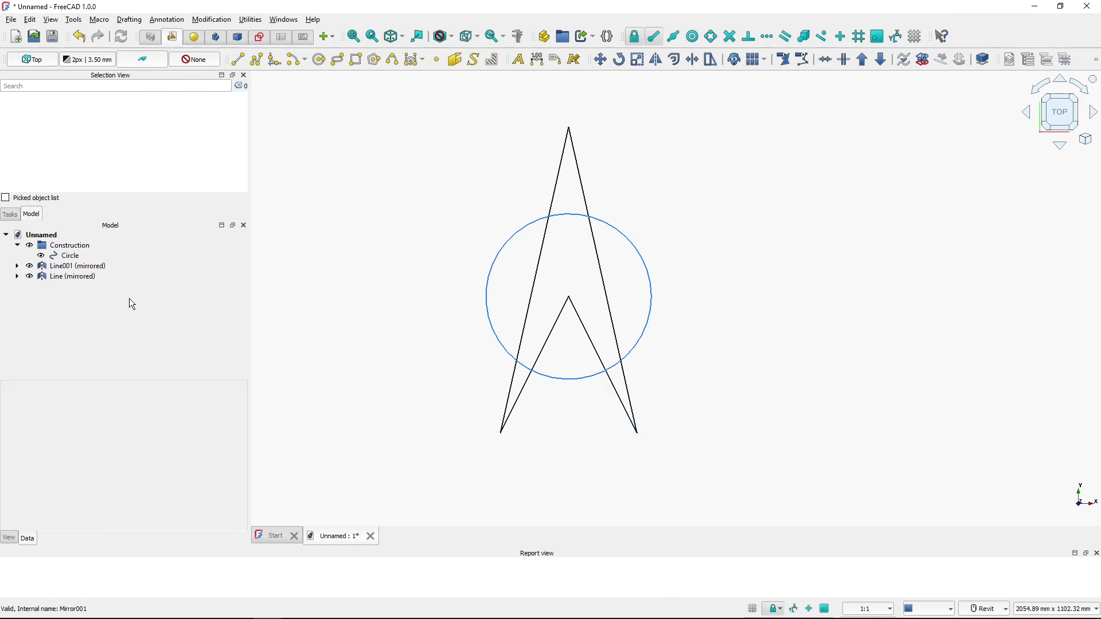
left_click(65, 277)
left_click(65, 269)
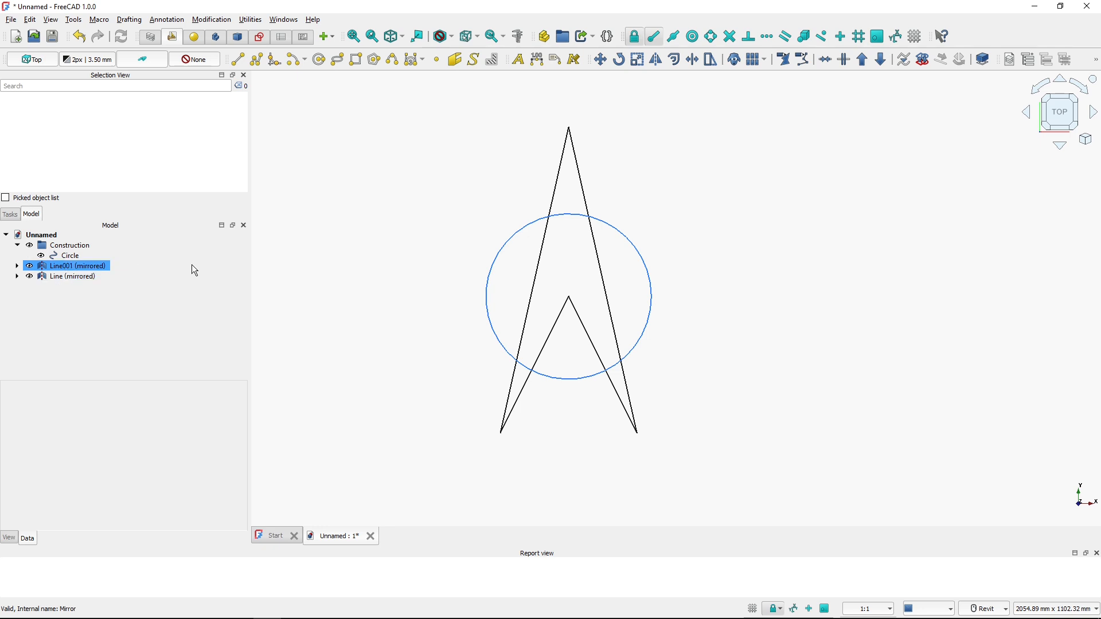
left_click(67, 277)
left_click(67, 267)
left_click(70, 274)
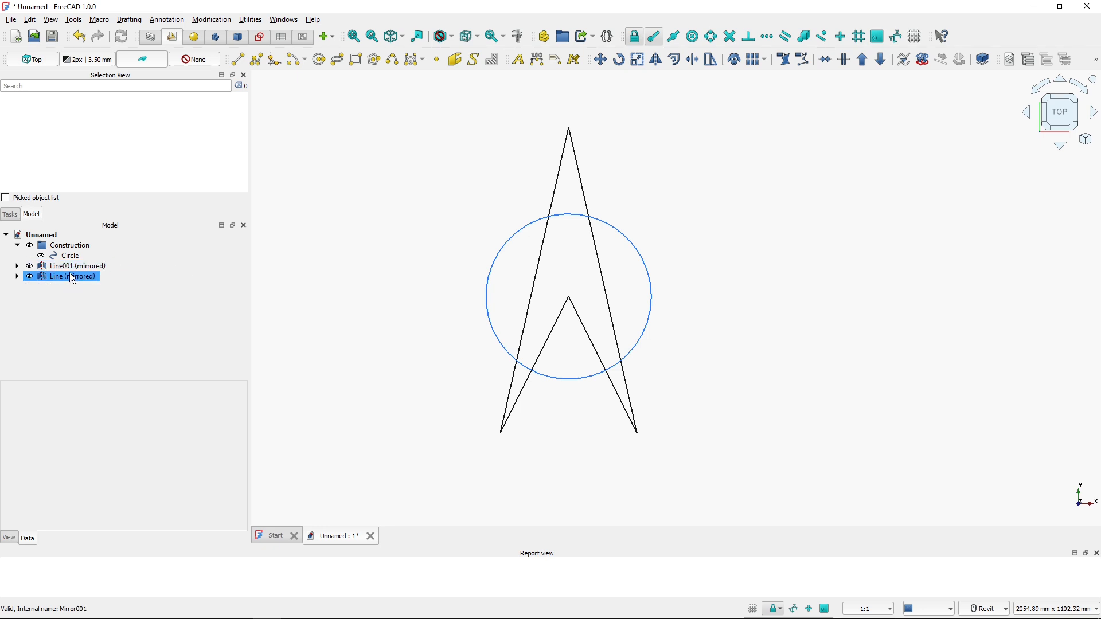
double_click(65, 270)
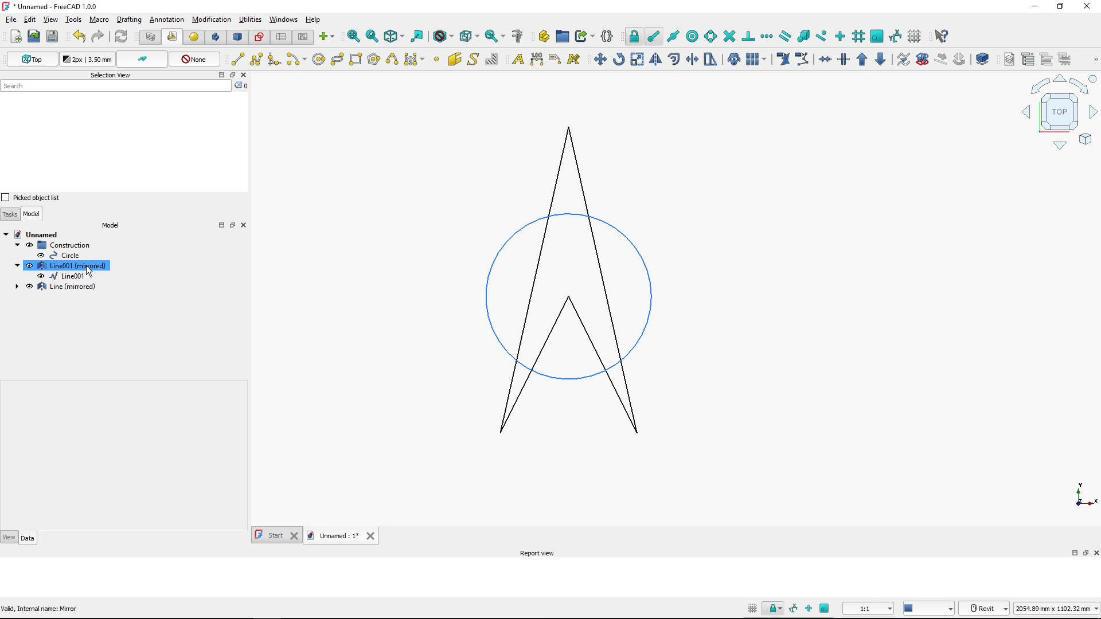
left_click(80, 278)
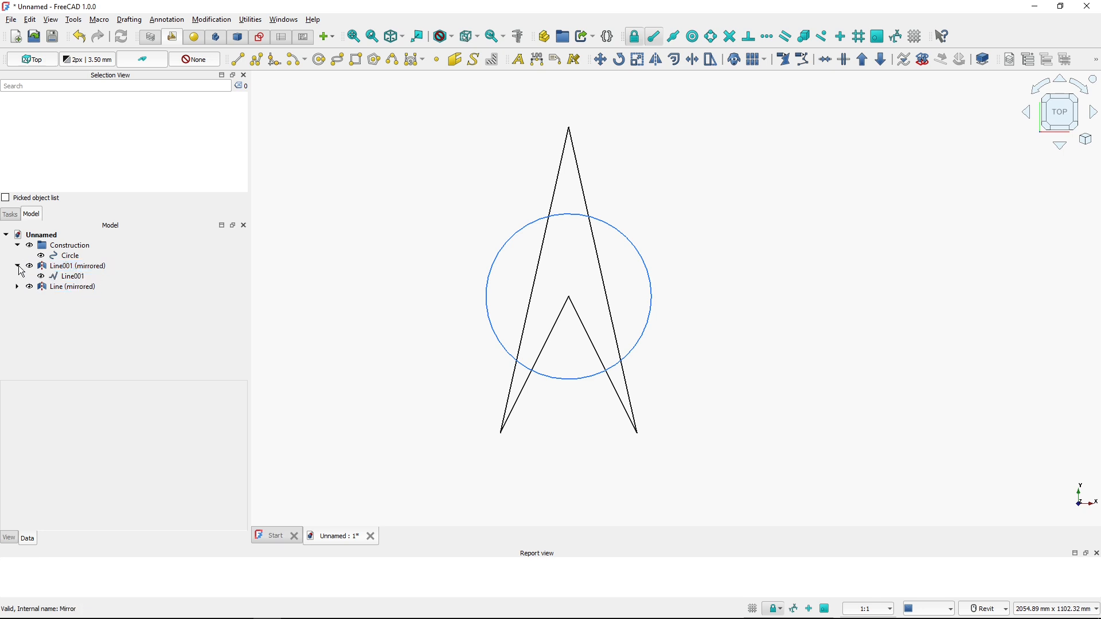
left_click(19, 267)
left_click(73, 278)
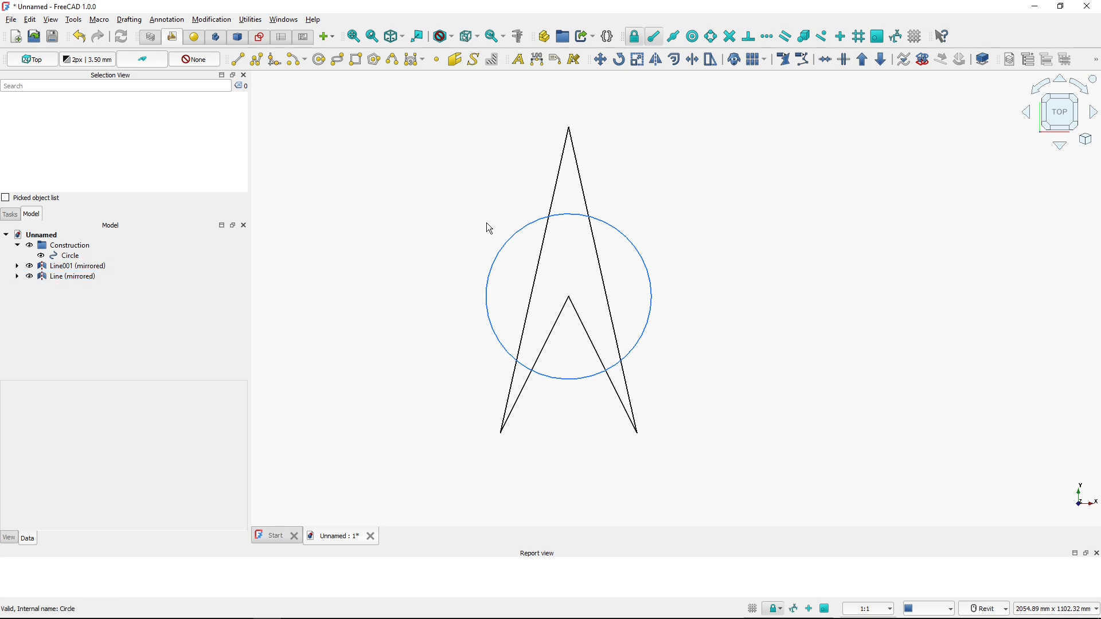
left_click(75, 267)
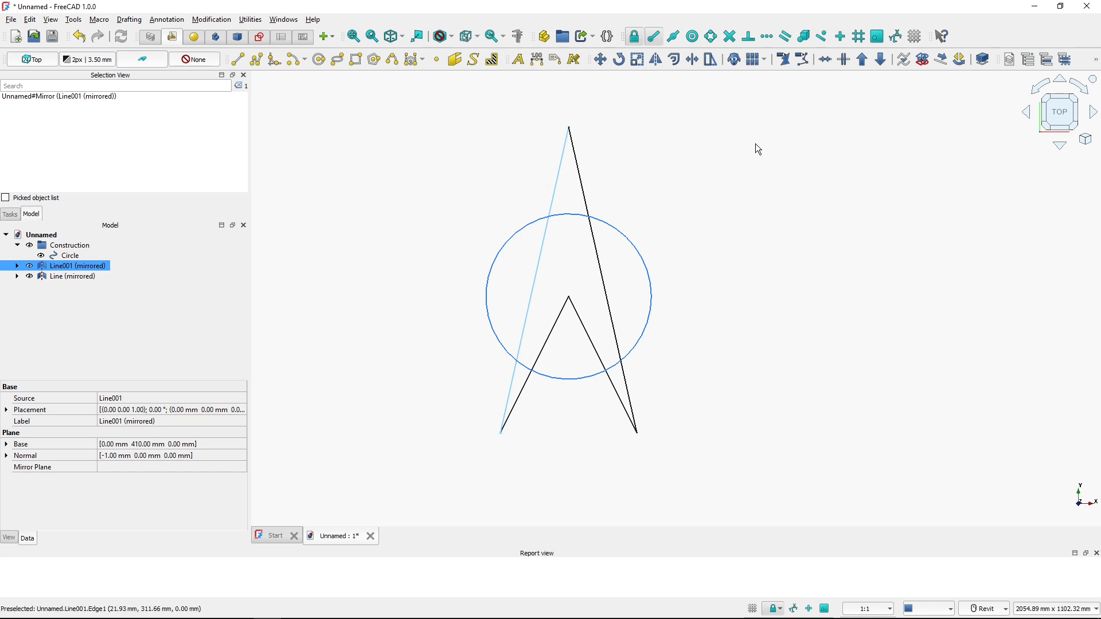
left_click(887, 62)
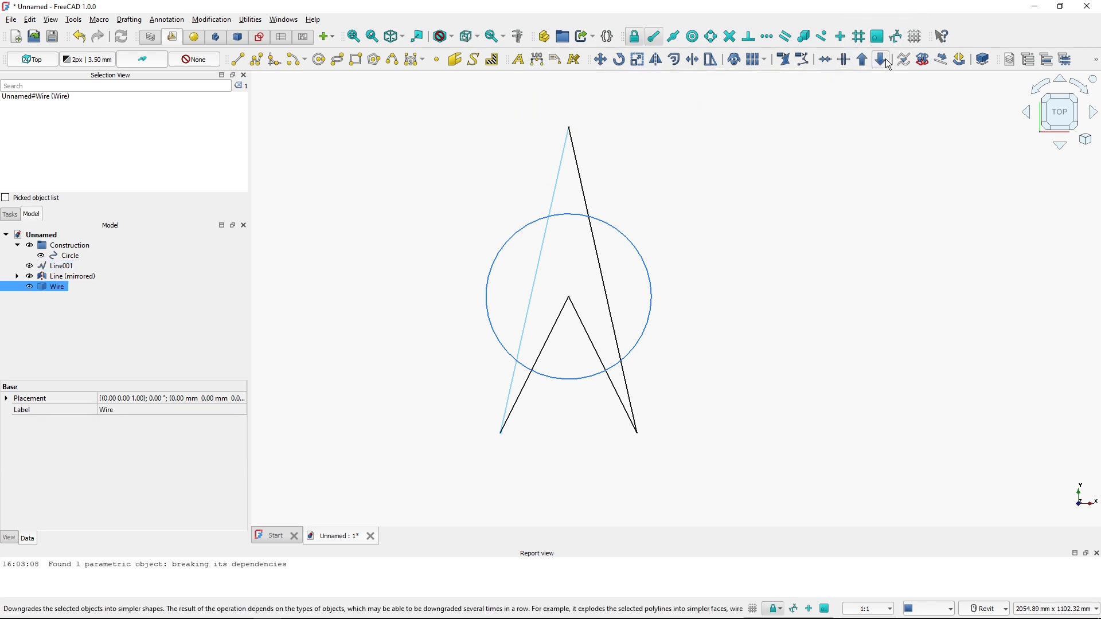
left_click(64, 266)
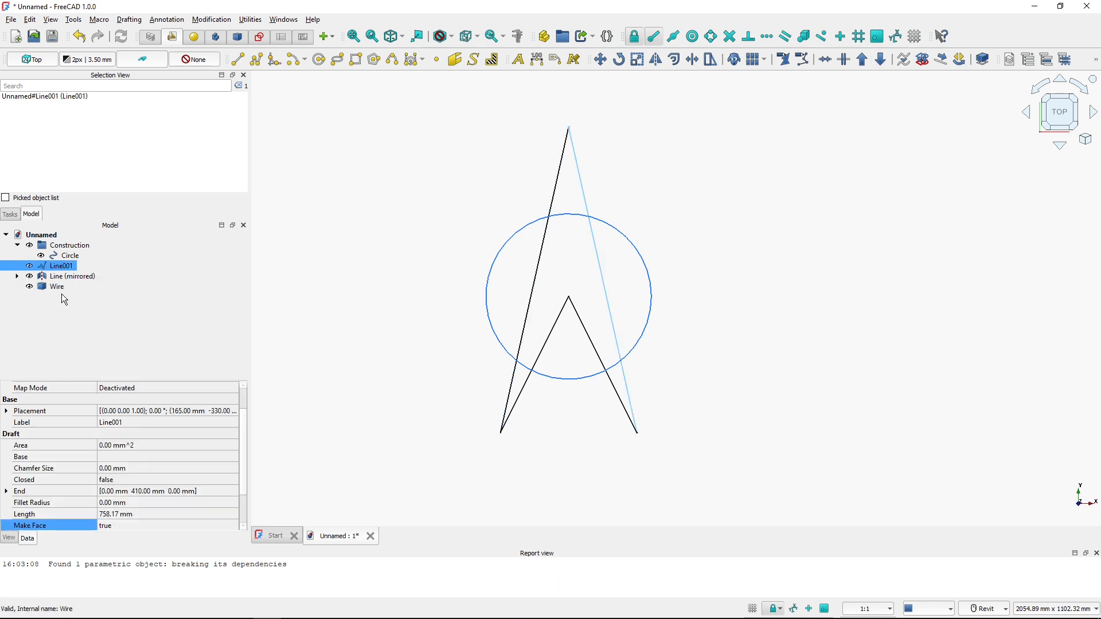
left_click(56, 287)
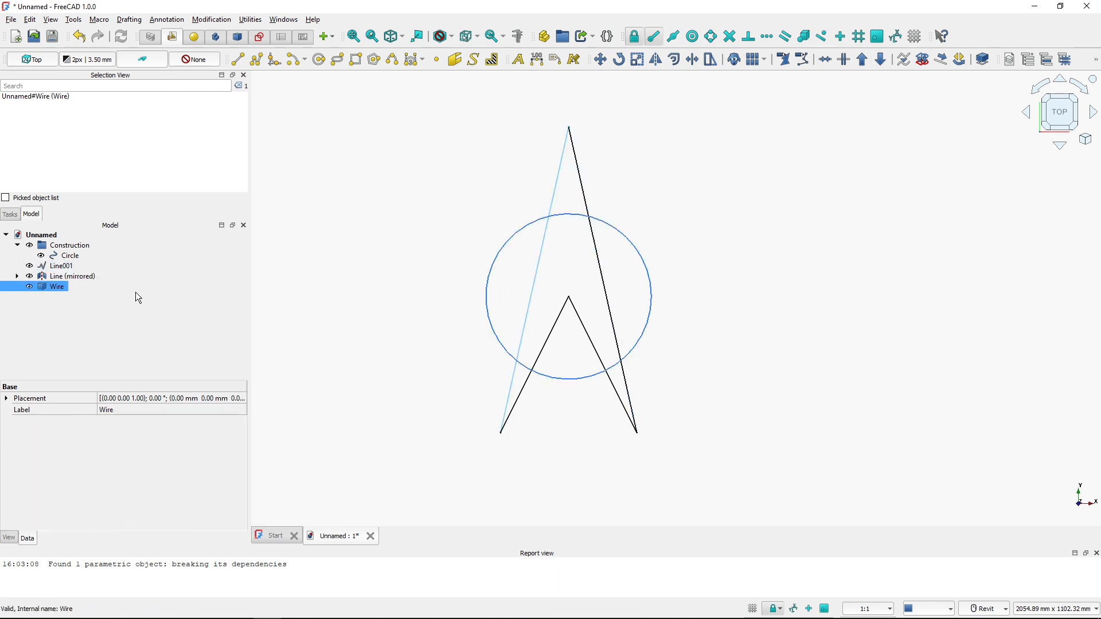
left_click(57, 277)
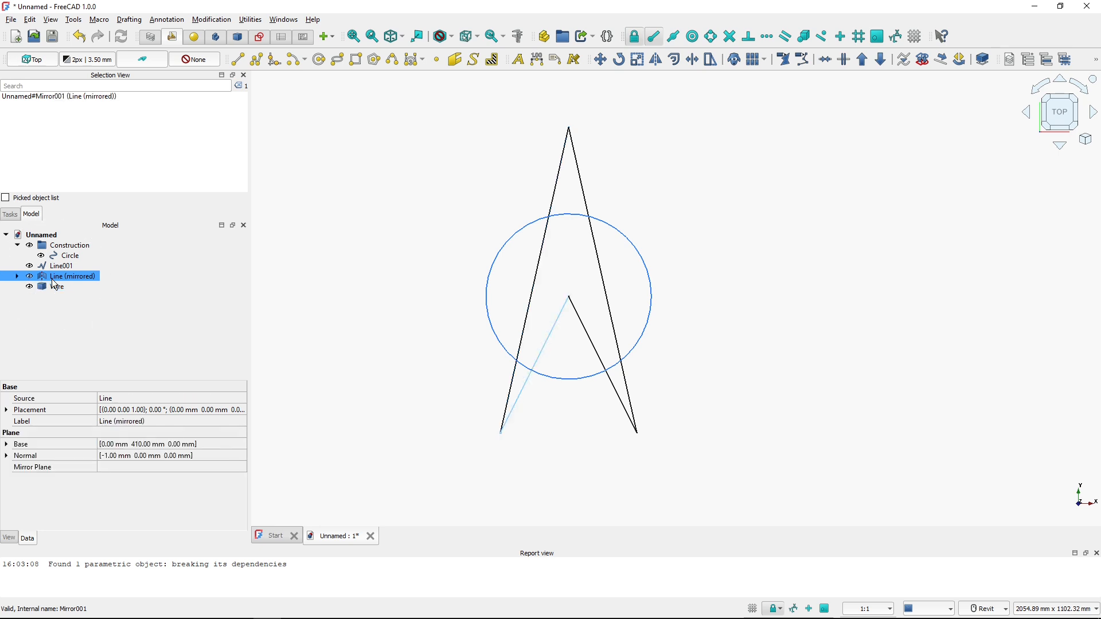
left_click(878, 60)
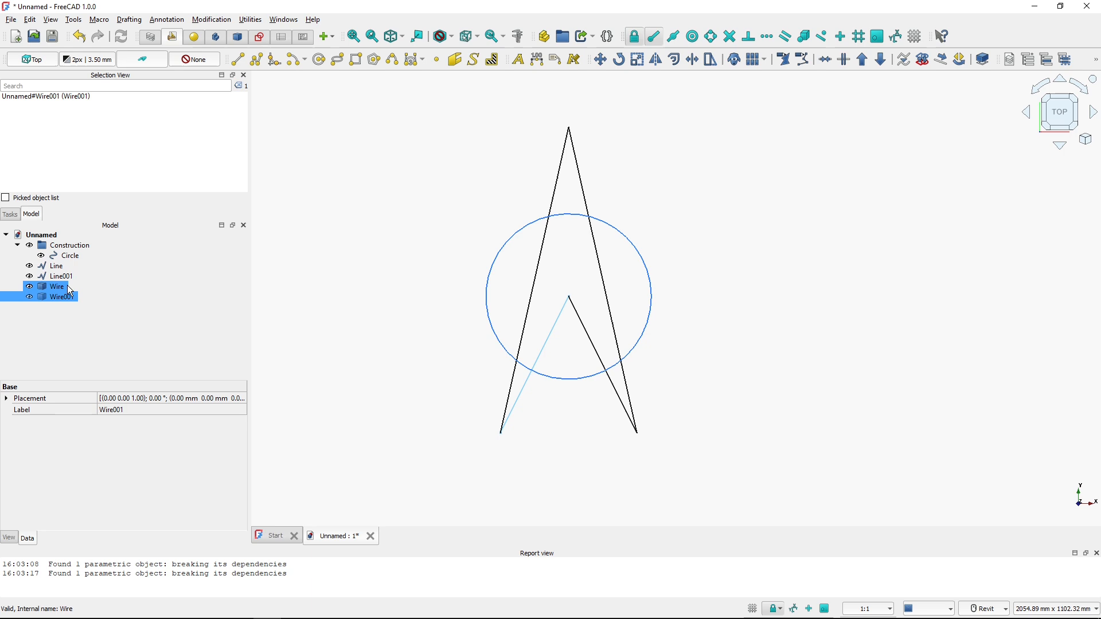
Draw a vertical line from the arrow's top point down to the circle's centre
left_click(440, 308)
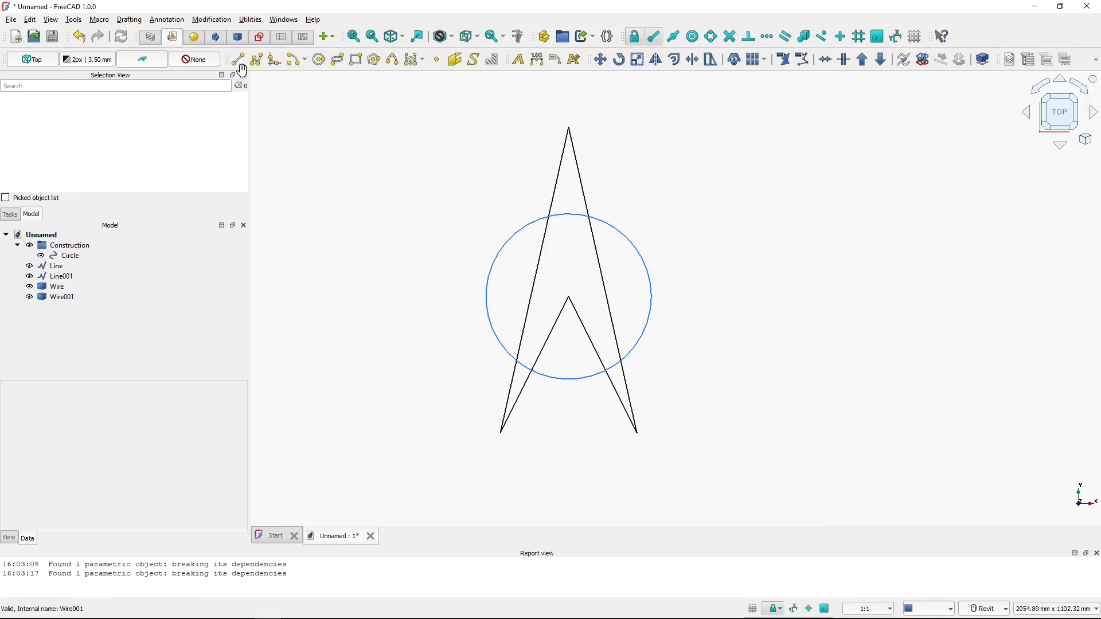
left_click(238, 59)
left_click(569, 128)
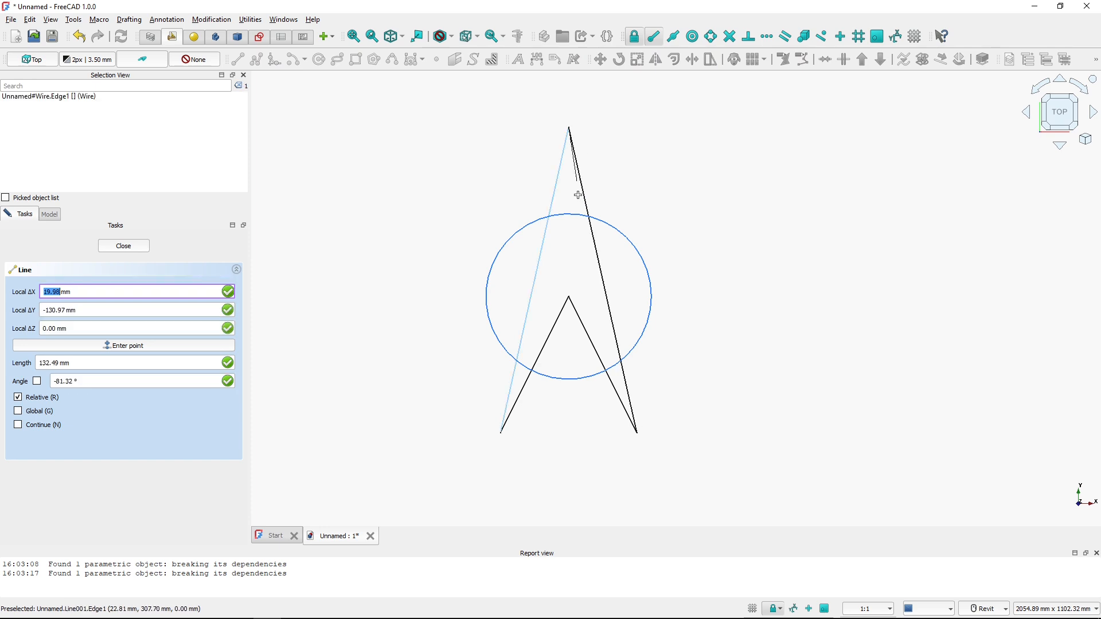
left_click(570, 303)
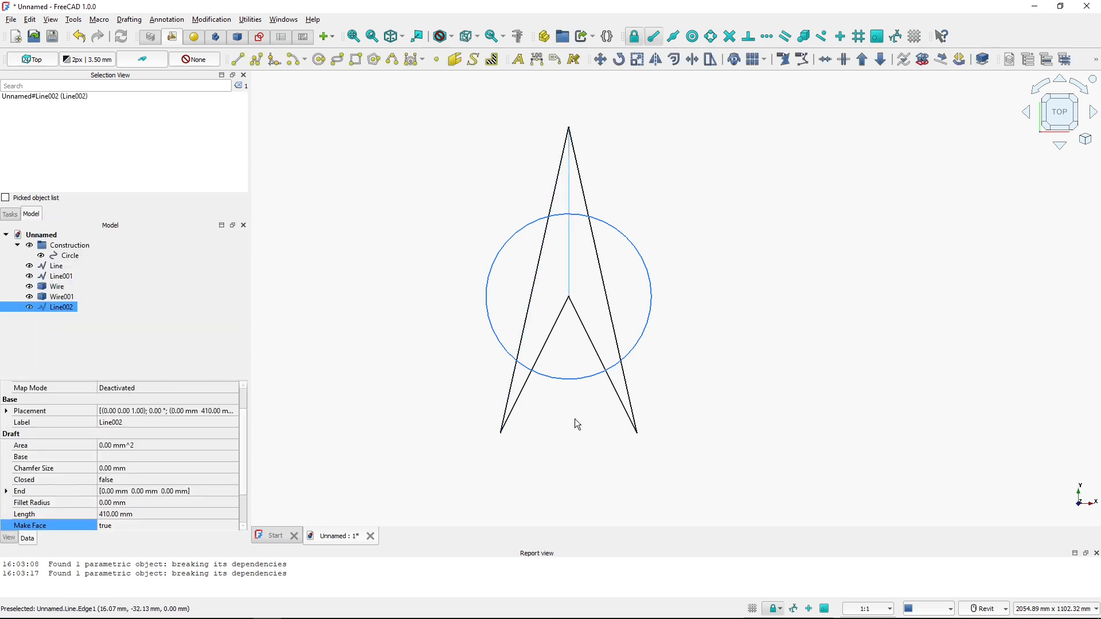
left_click(627, 303)
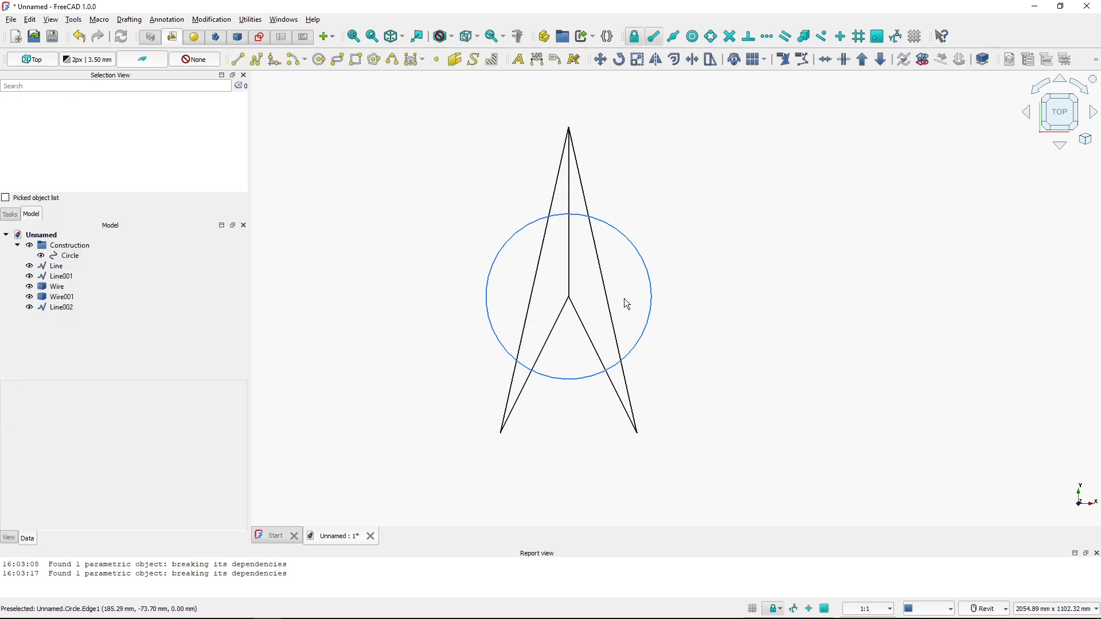
Draw a horizontal tick line 80 mm long to the left of the north arrow
key("alt+Tab")
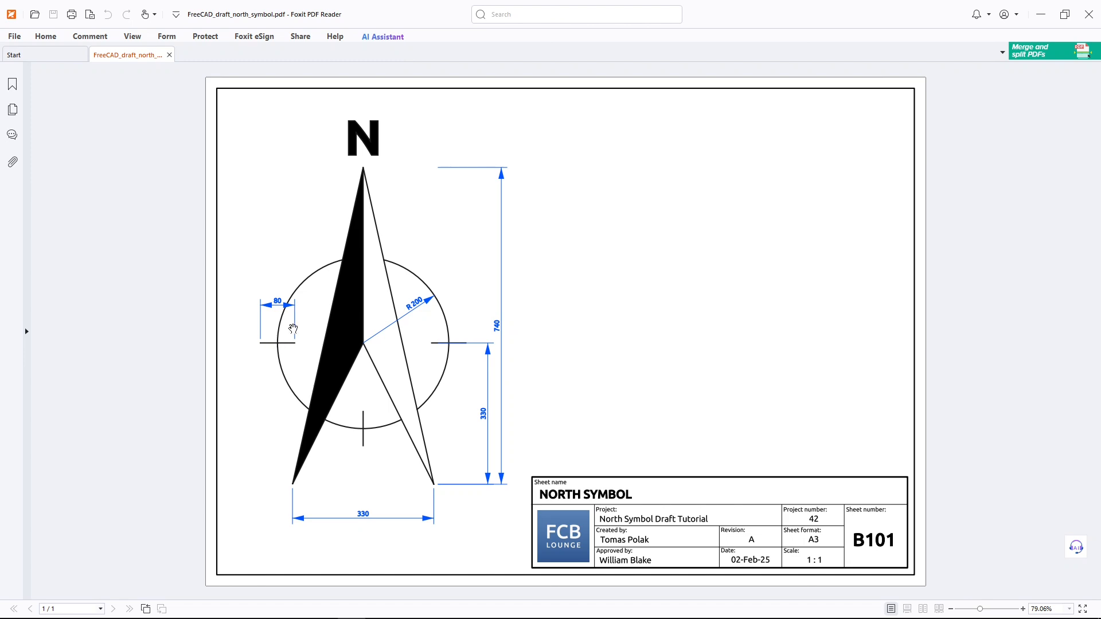
key("alt+Tab")
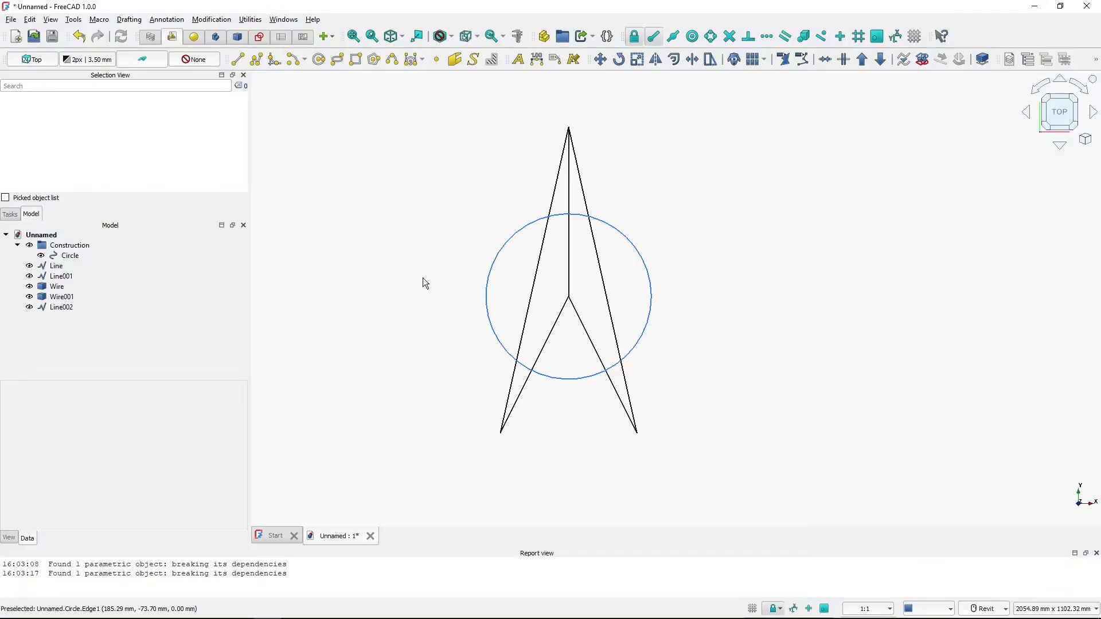
left_click(239, 61)
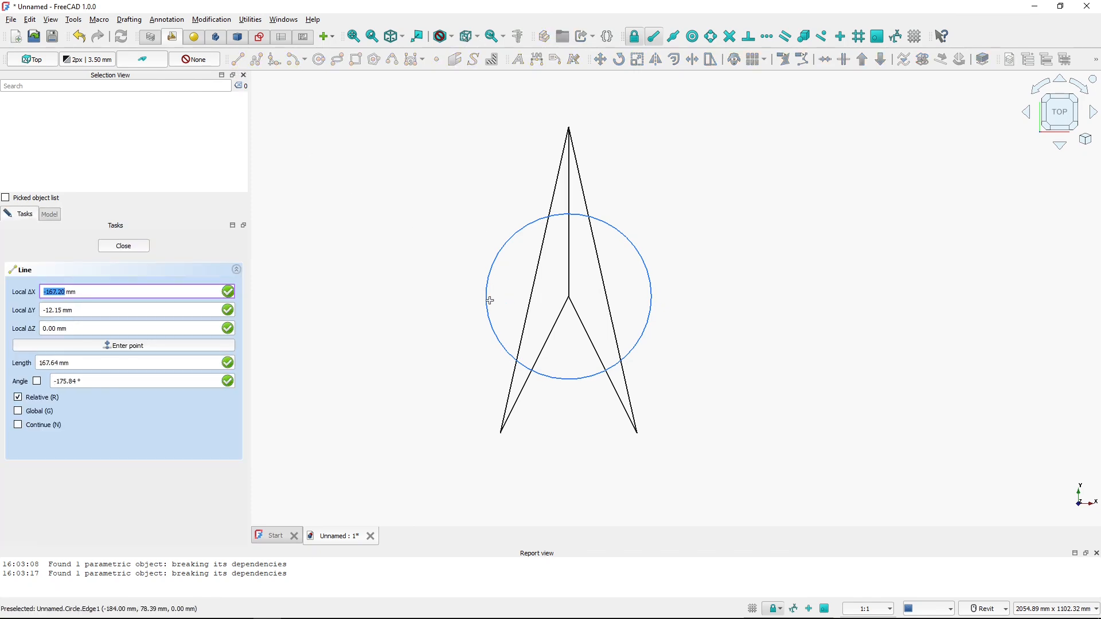
left_click(361, 235)
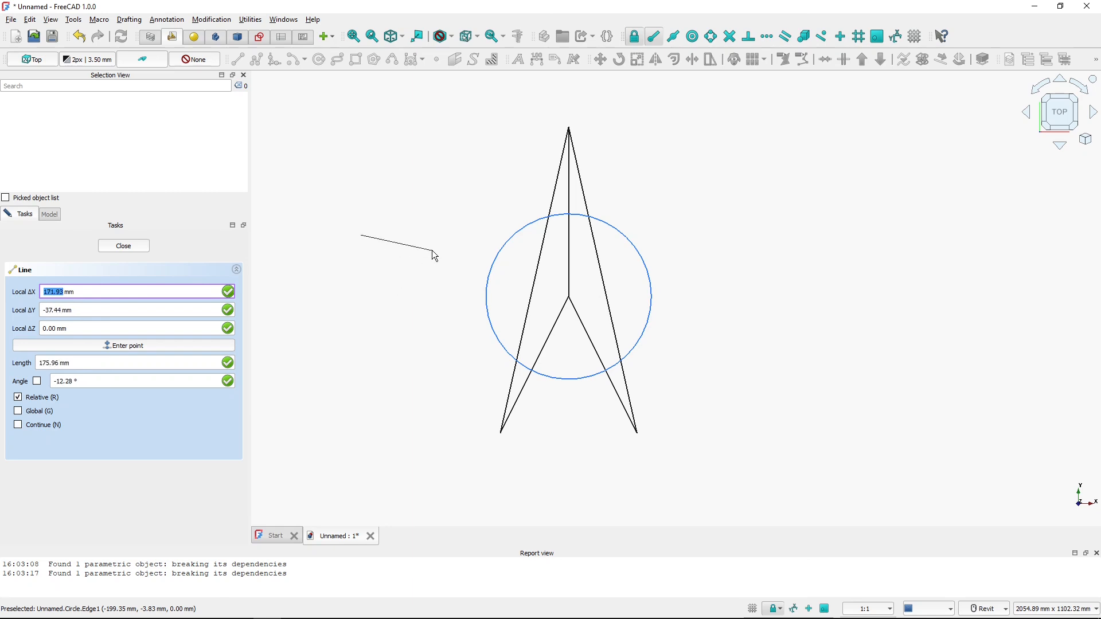
key("x")
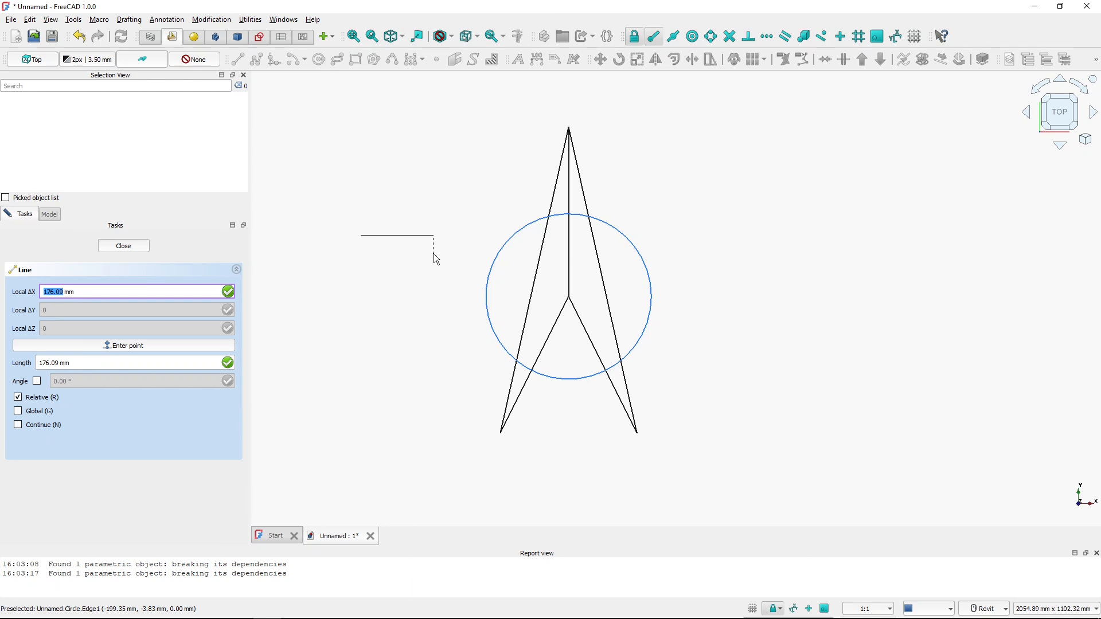
type("80")
key("Return")
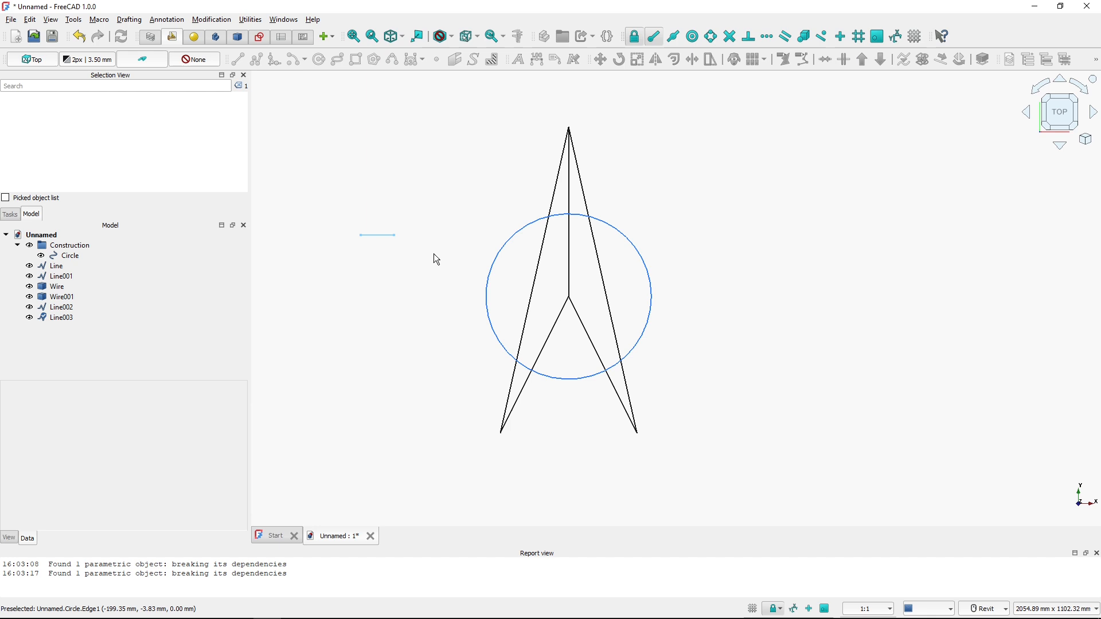
Move the tick line so its midpoint sits on the circle's right quadrant point
key("ctrl")
key("ctrl")
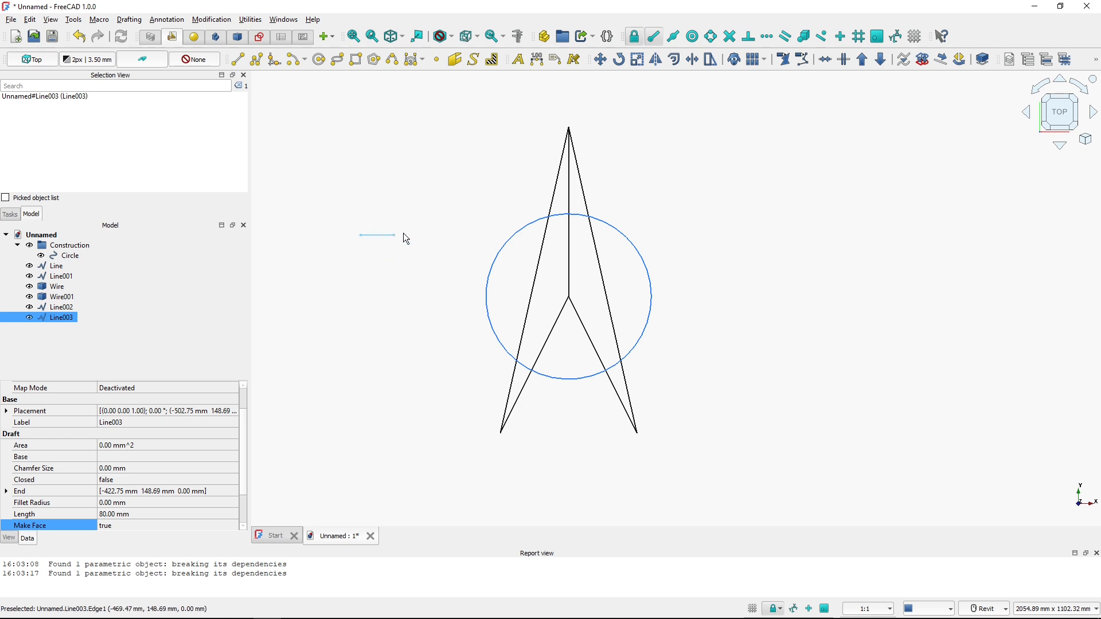
key("ctrl")
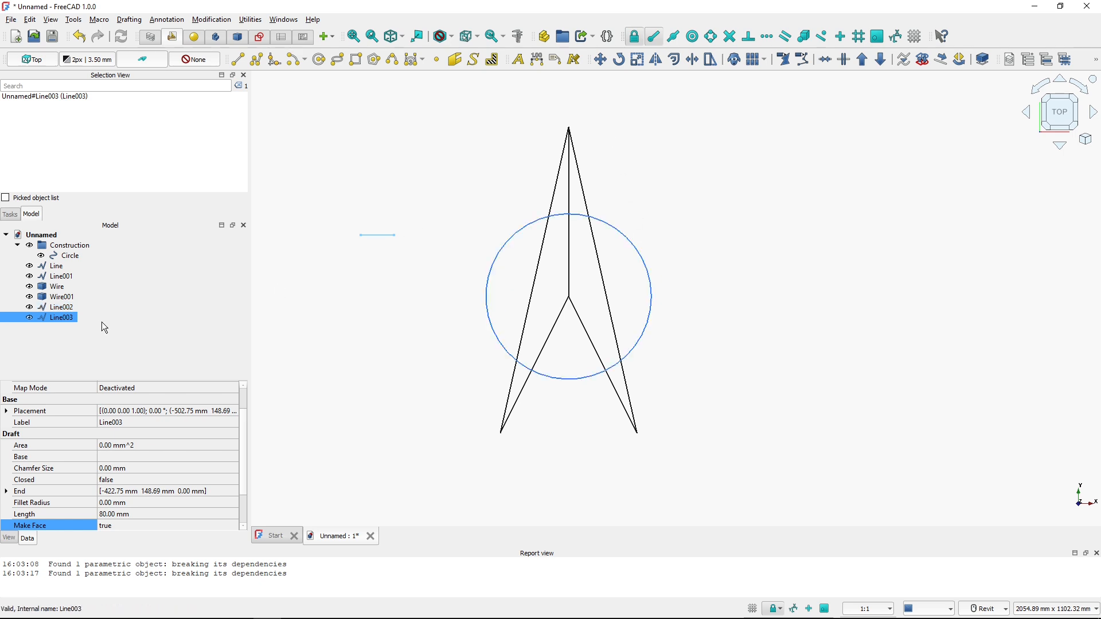
key("ctrl")
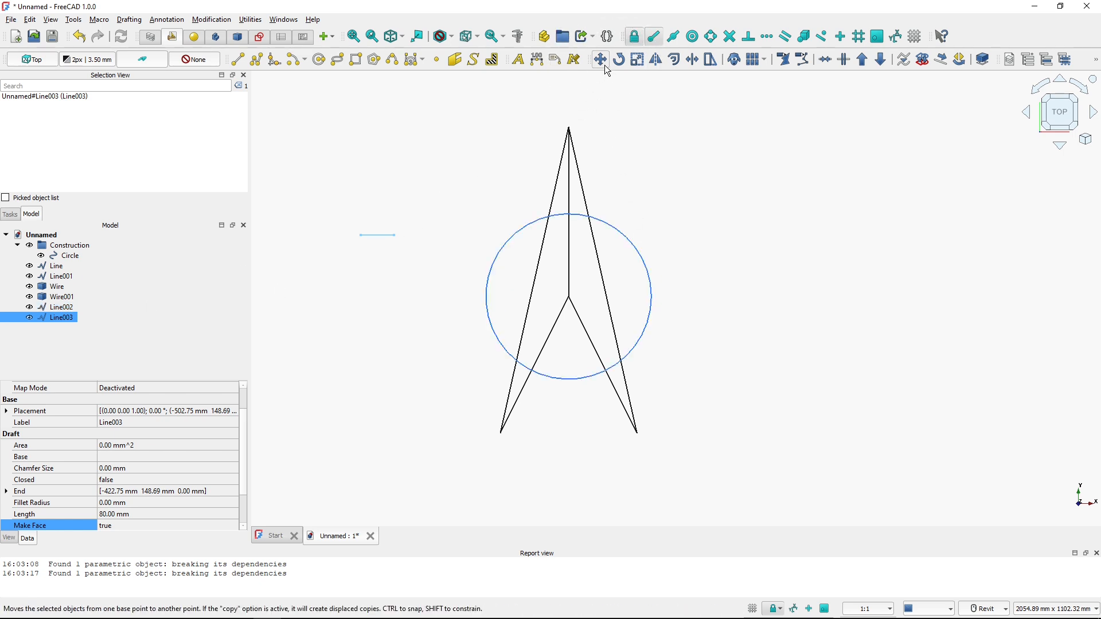
left_click(604, 66)
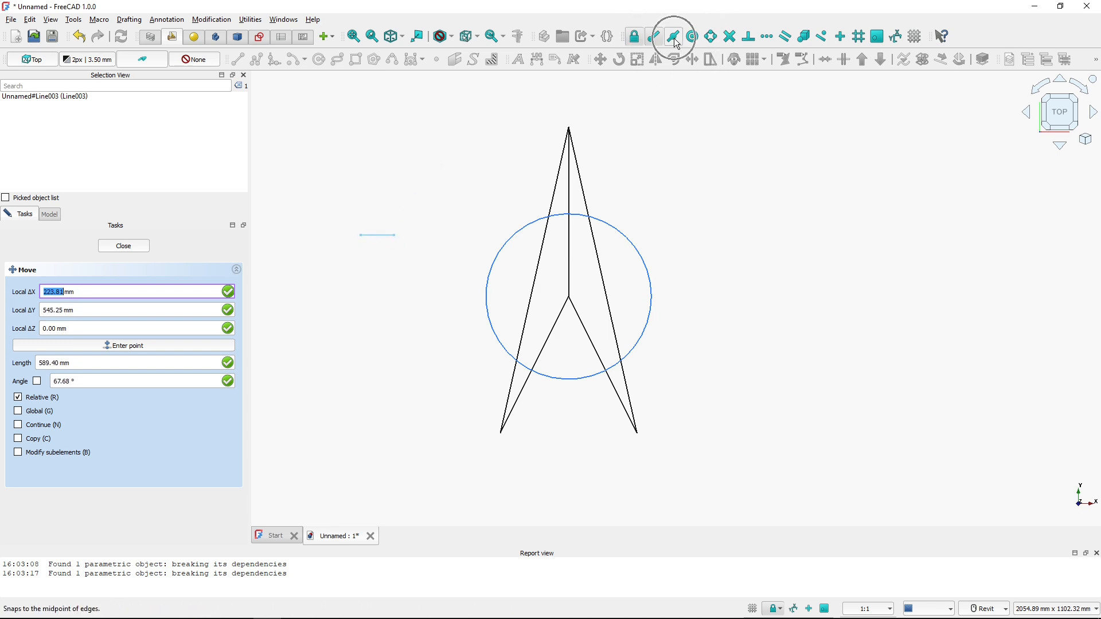
left_click(379, 236)
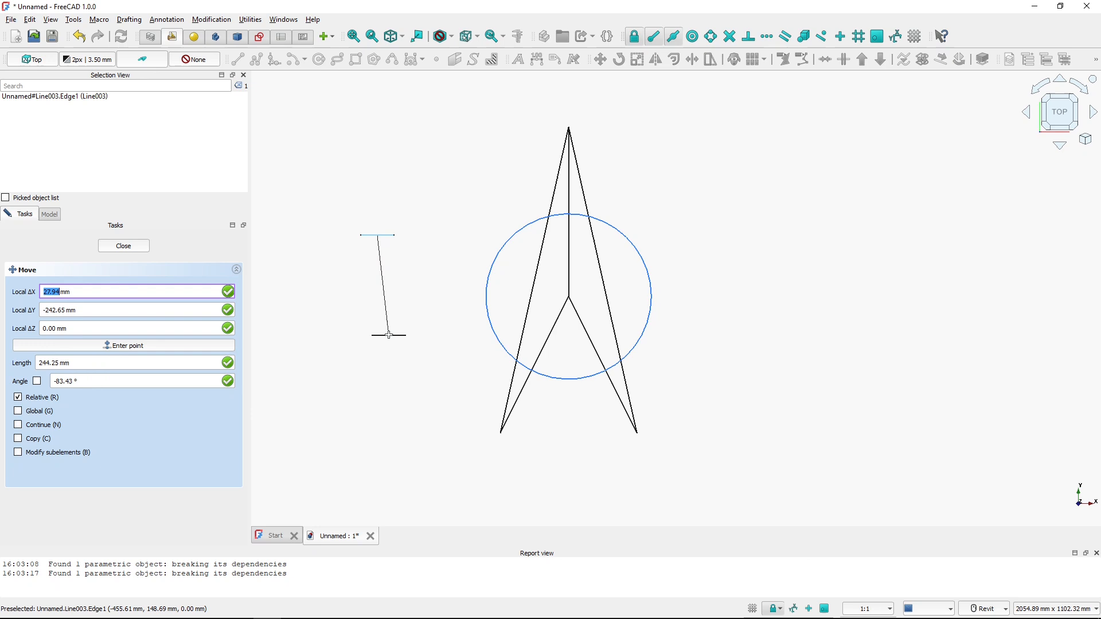
left_click(652, 297)
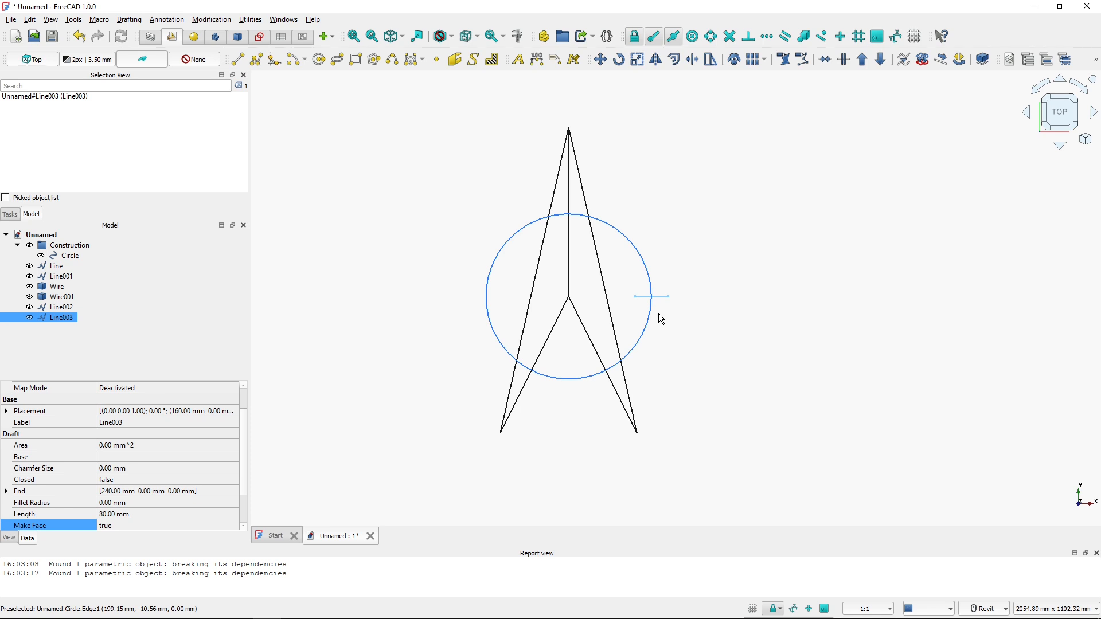
Copy the tick line from the circle's right quadrant point to its left quadrant point
key("ctrl")
left_click(38, 320)
left_click(602, 62)
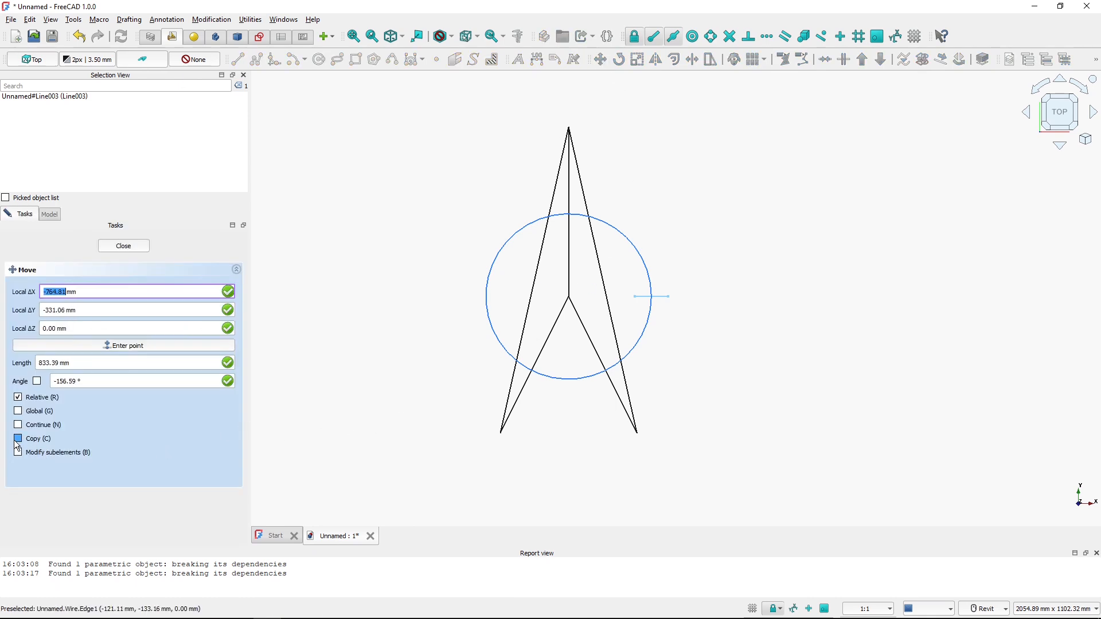
key("ctrl")
left_click(18, 440)
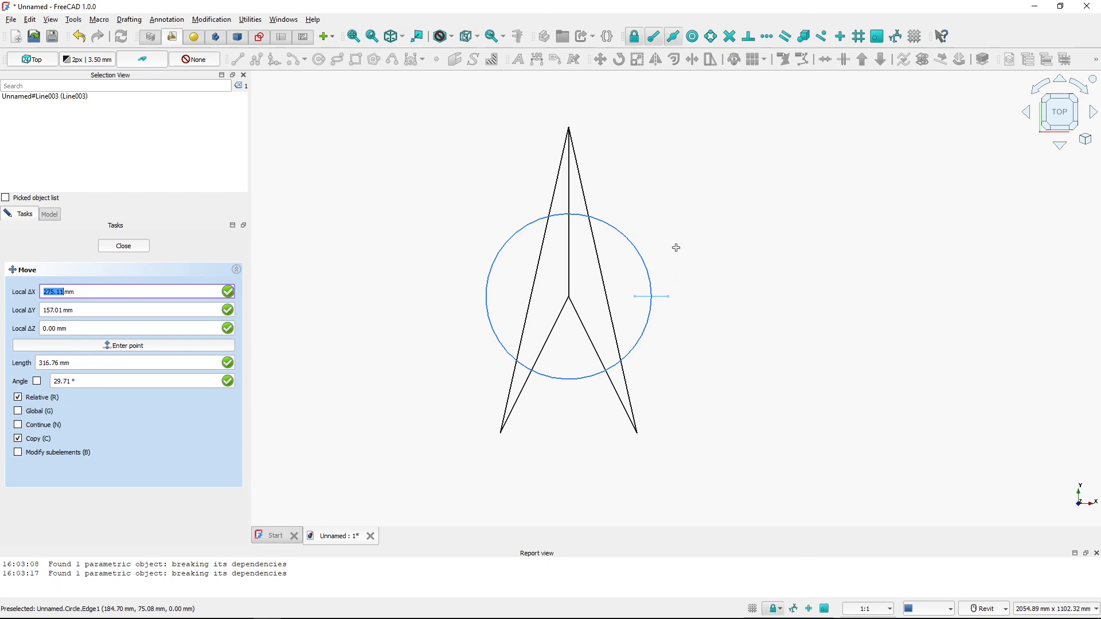
left_click(651, 296)
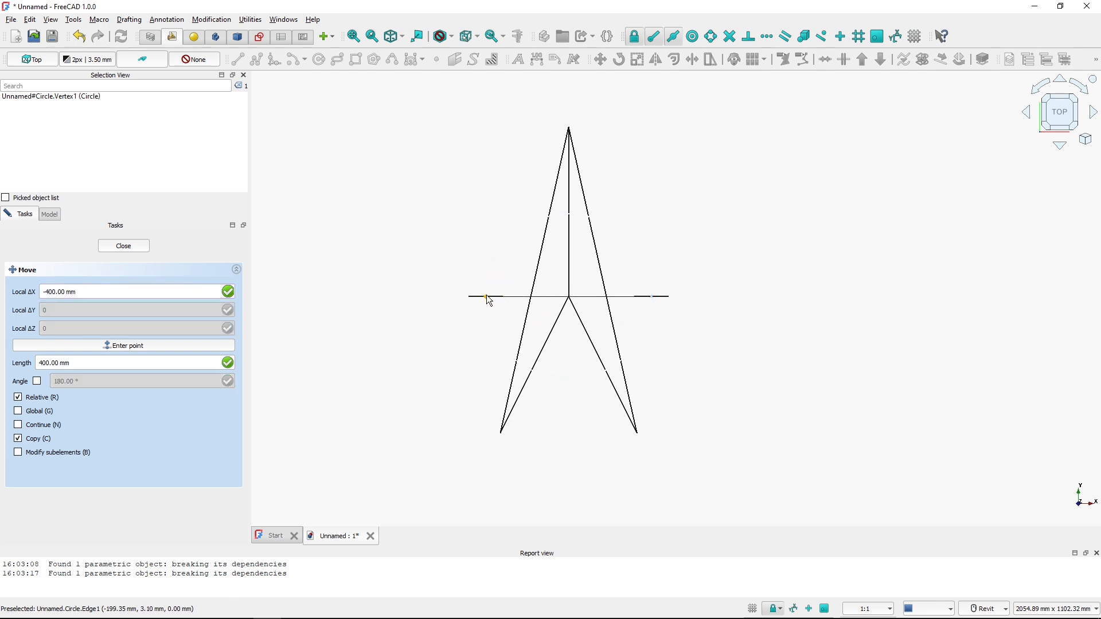
left_click(487, 296)
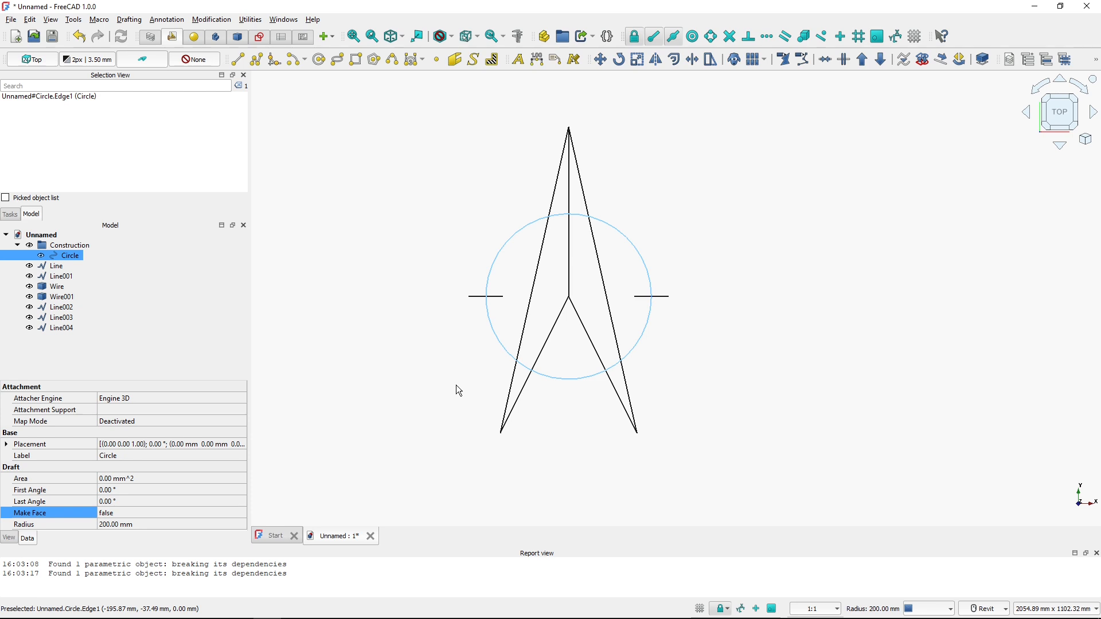
Copy the left tick line to a spot below and left of the arrow
left_click(480, 299)
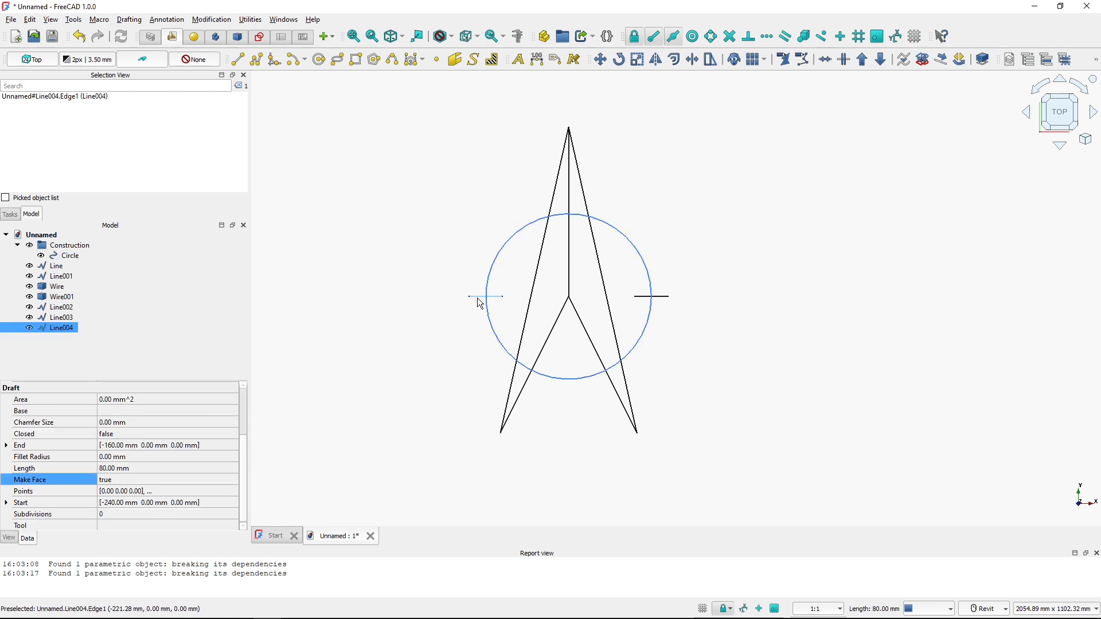
left_click(602, 62)
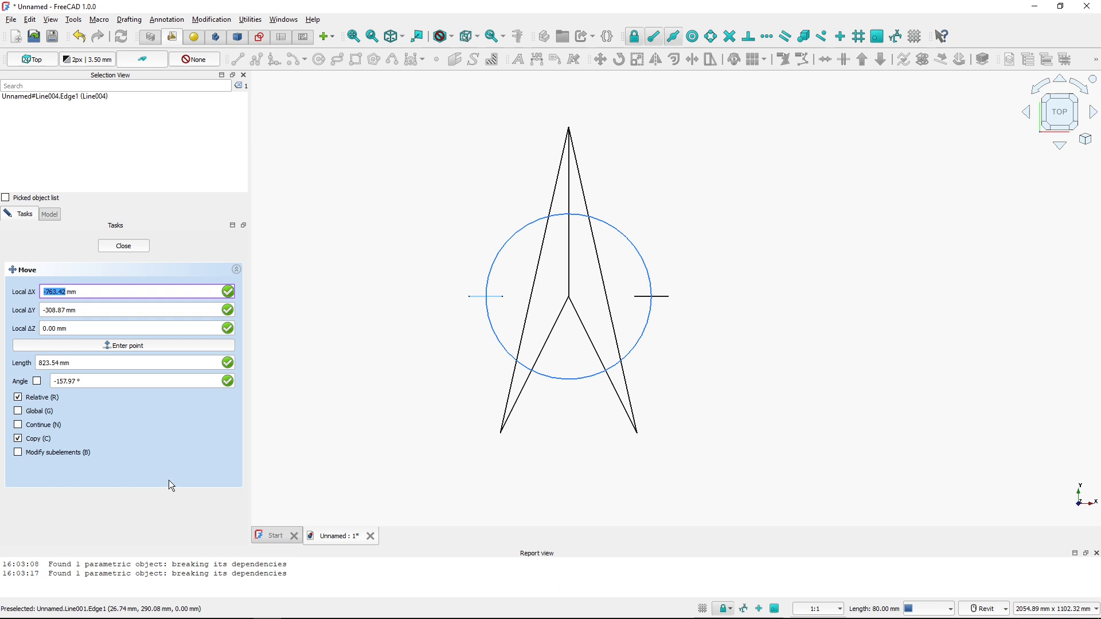
left_click(487, 297)
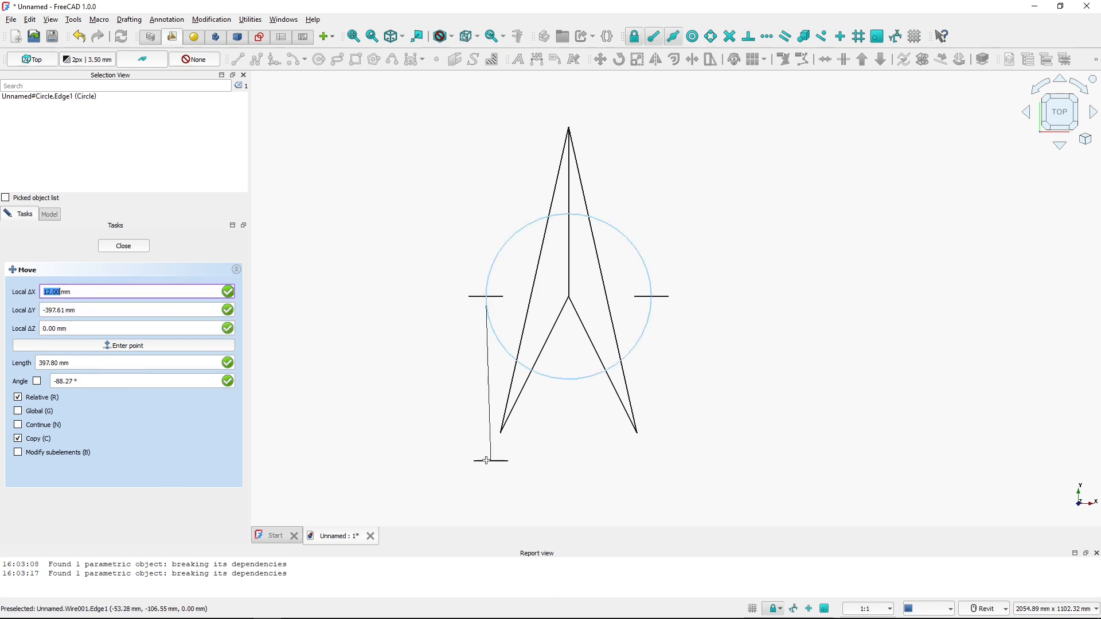
left_click(436, 483)
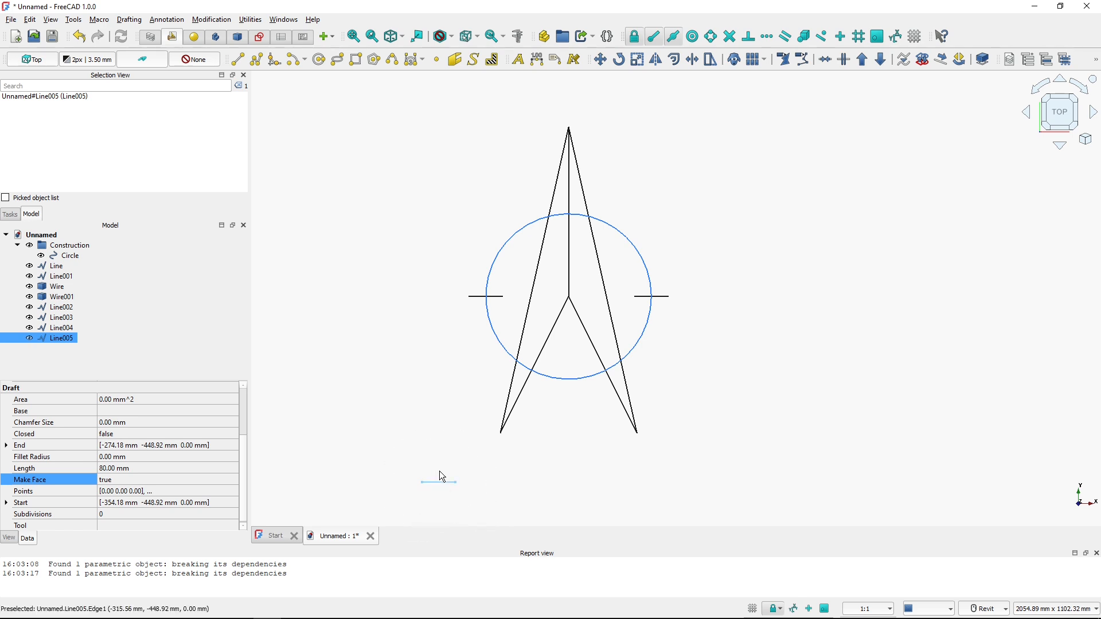
Rotate the copied tick 90° about its left endpoint, without copying, so it stands vertical
left_click(619, 65)
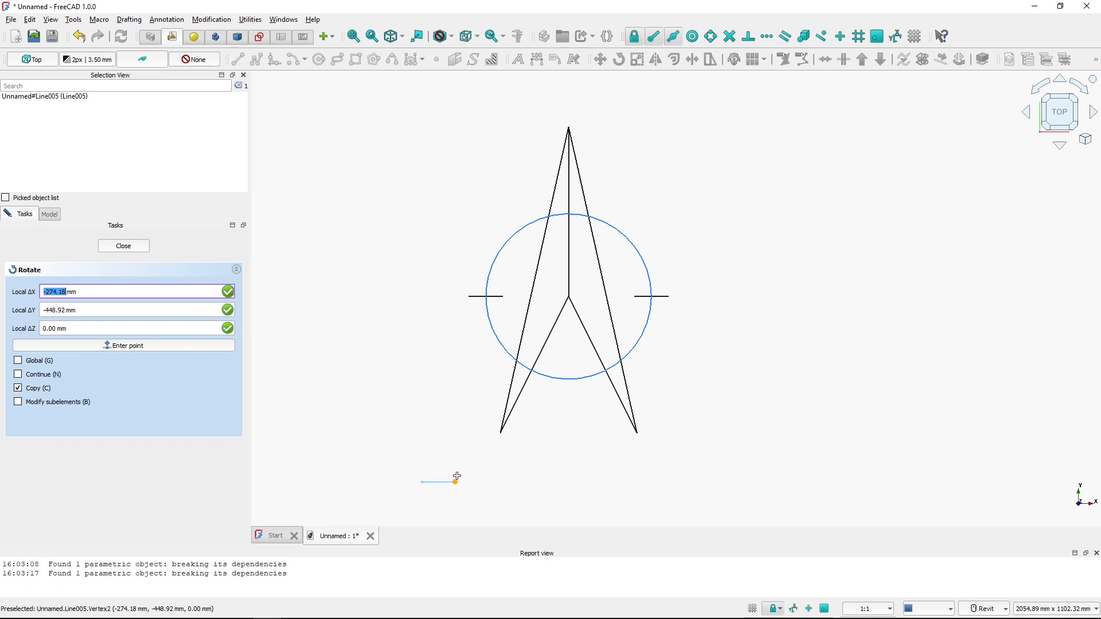
left_click(18, 389)
left_click(425, 487)
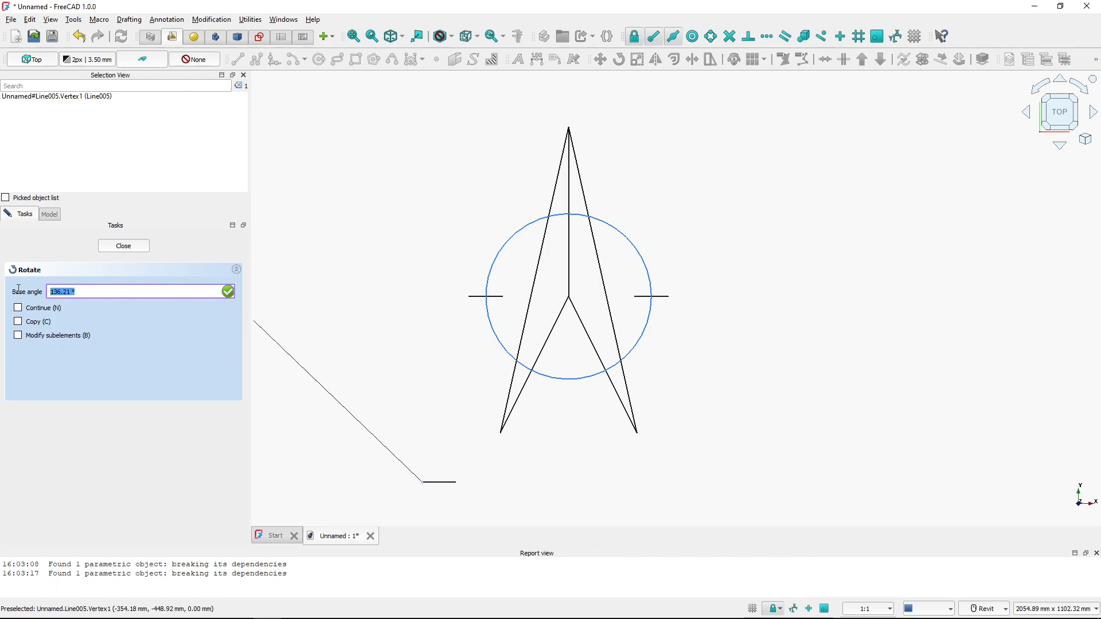
type("0")
key("Return")
left_click_drag(83, 292, 31, 294)
type("90")
key("Return")
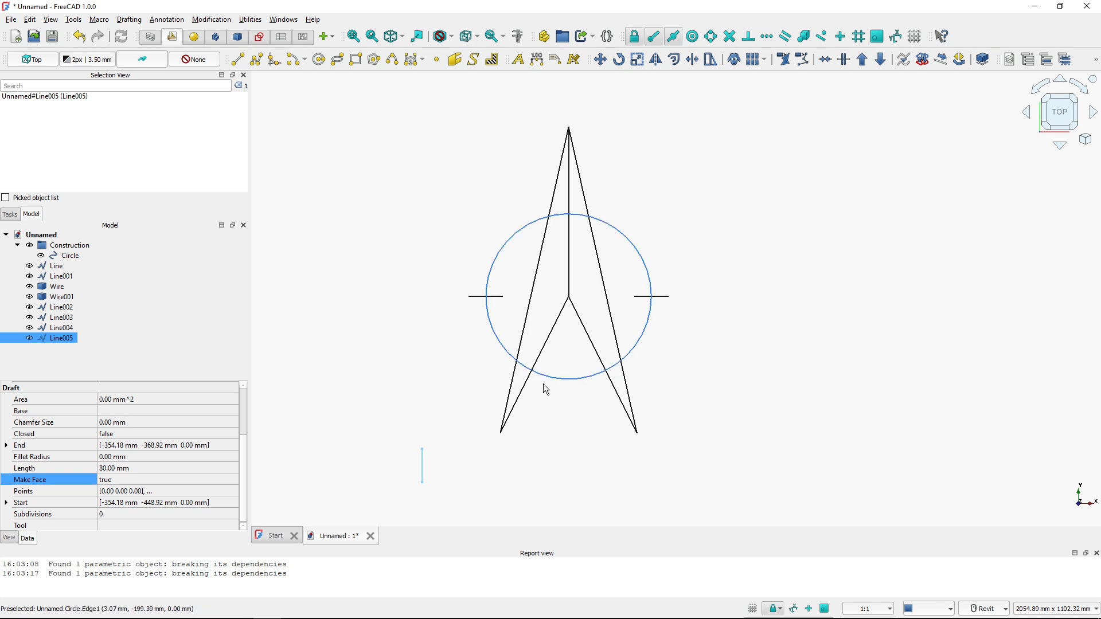
Turn on angle snapping and move the vertical tick's midpoint onto the circle's bottom quadrant point
left_click(600, 60)
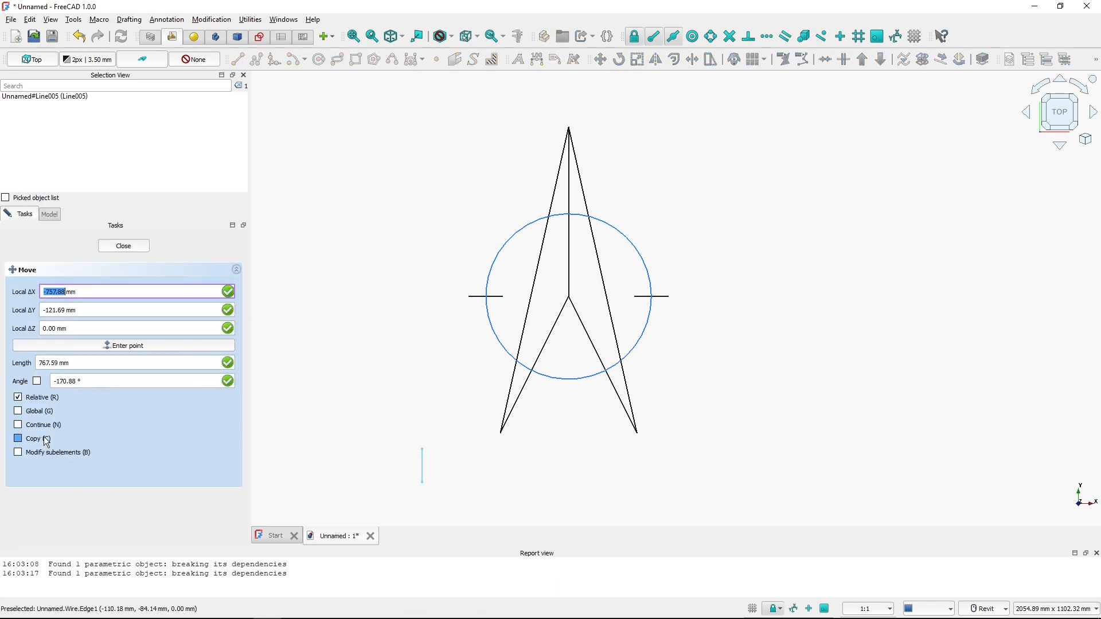
left_click(422, 466)
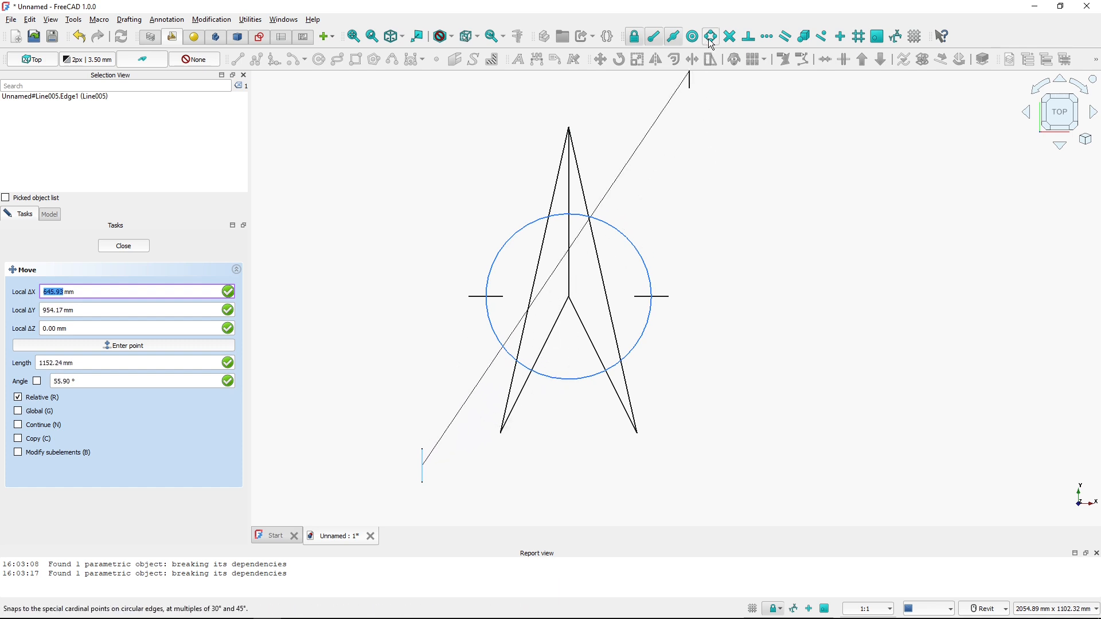
key("ctrl")
key("ctrl")
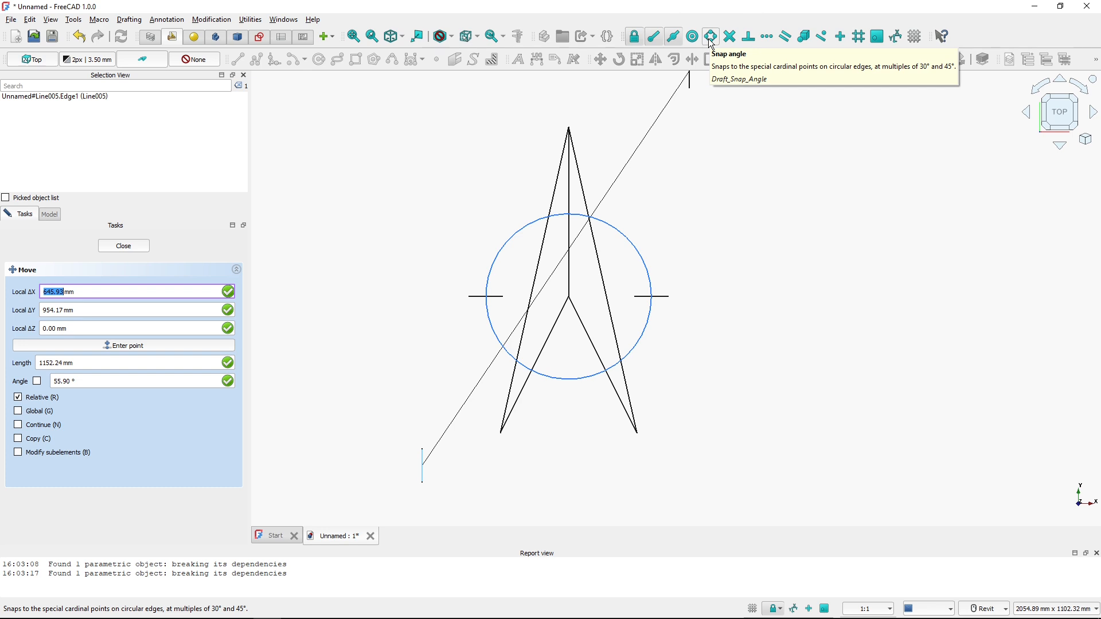
left_click(712, 37)
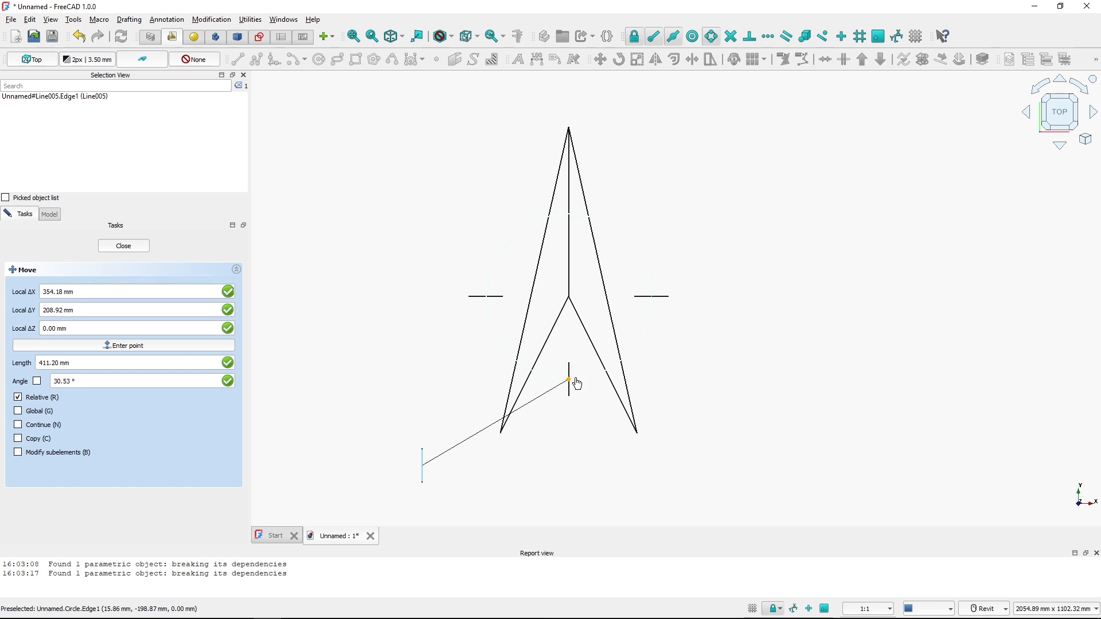
left_click(575, 379)
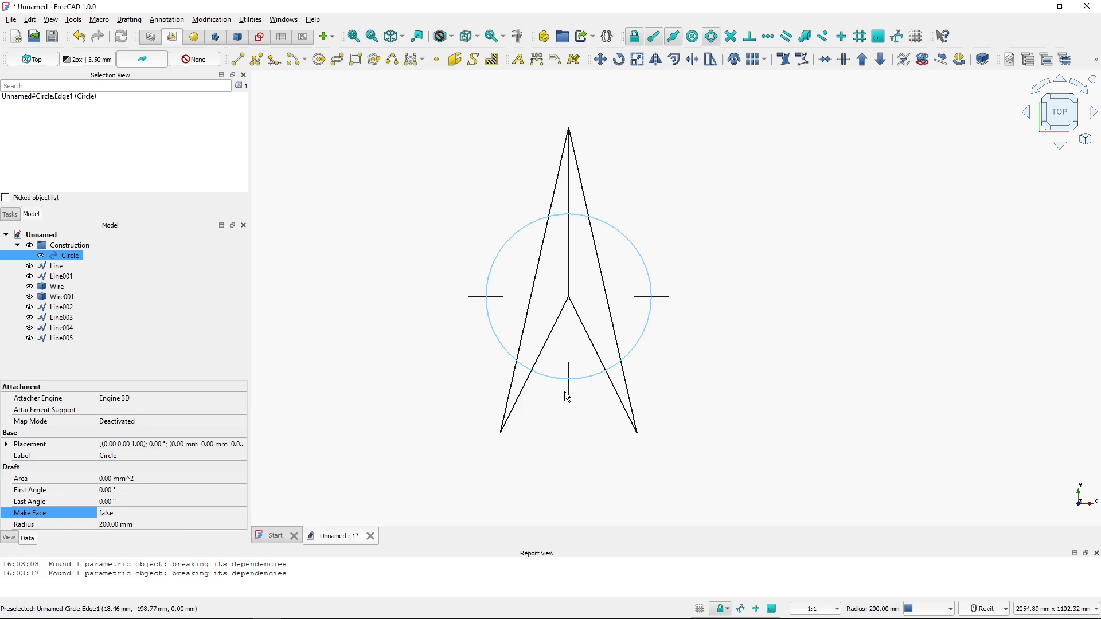
Switch to the PDF reference drawing to check the north symbol's dimensions, then return to the model
key("ctrl")
key("ctrl")
key("ctrl")
key("alt+Tab")
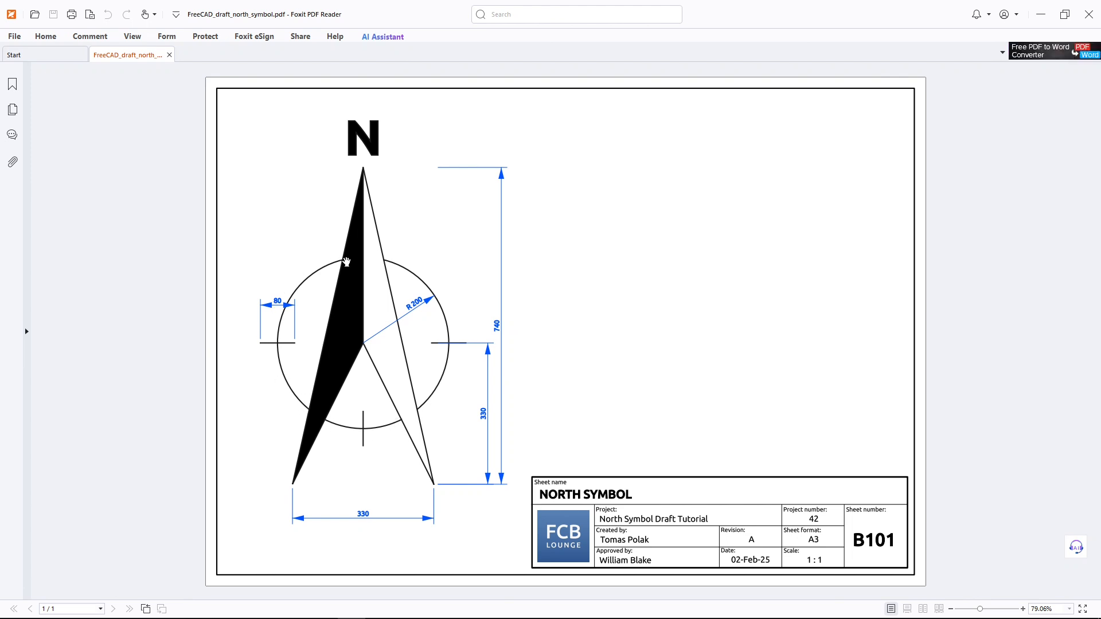
key("alt+Tab")
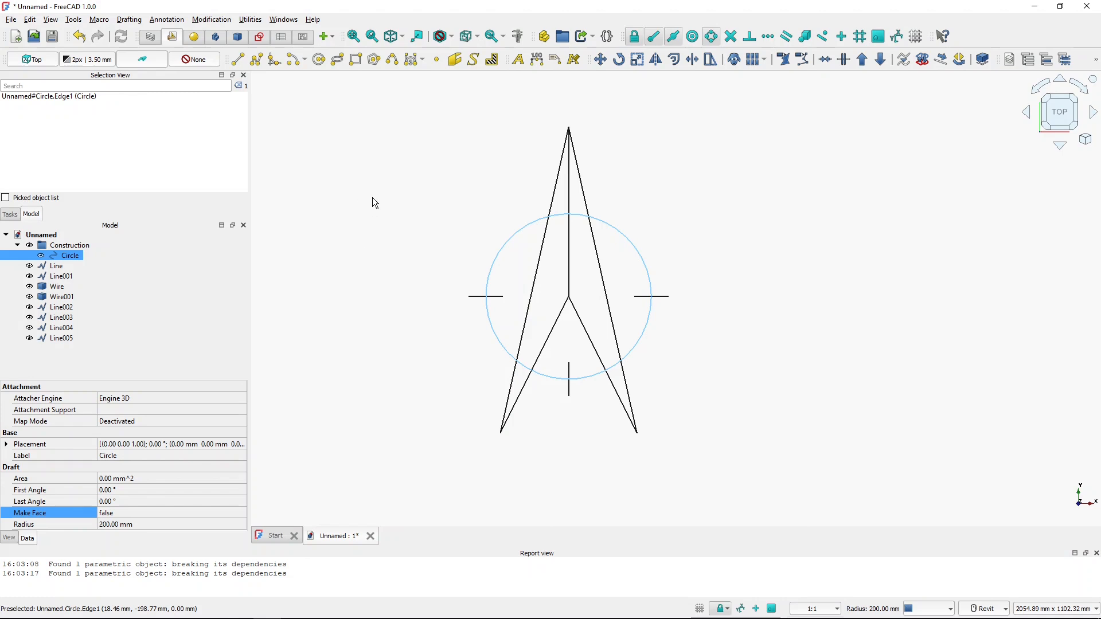
Draw an arc on the 200 mm circle between where the left arrow's lower and upper edges cross it, using intersection snapping
left_click(304, 61)
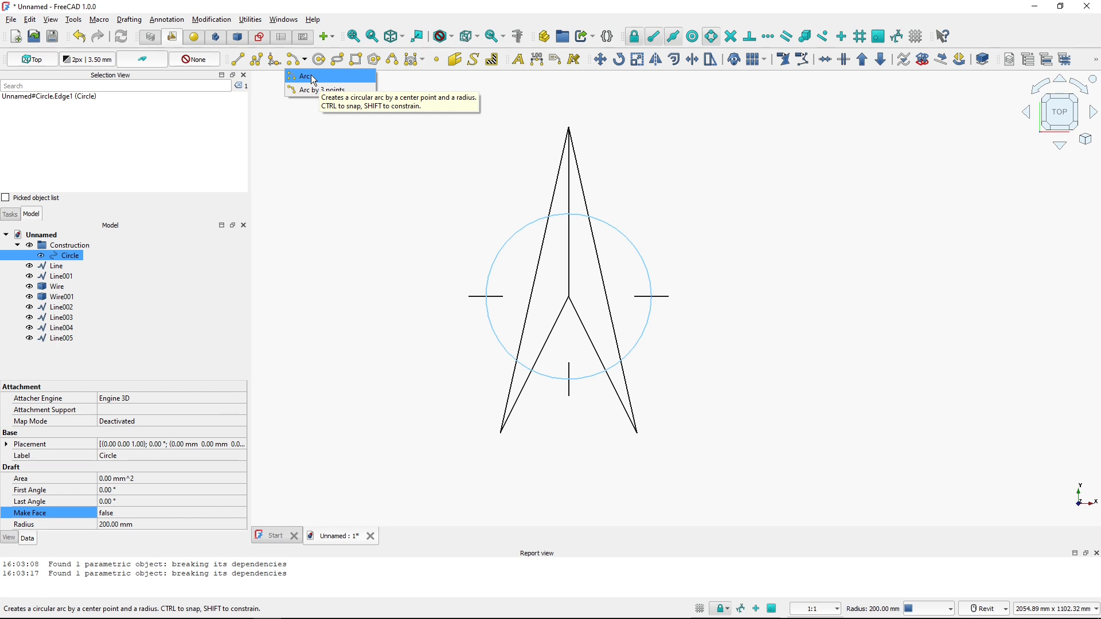
left_click(315, 80)
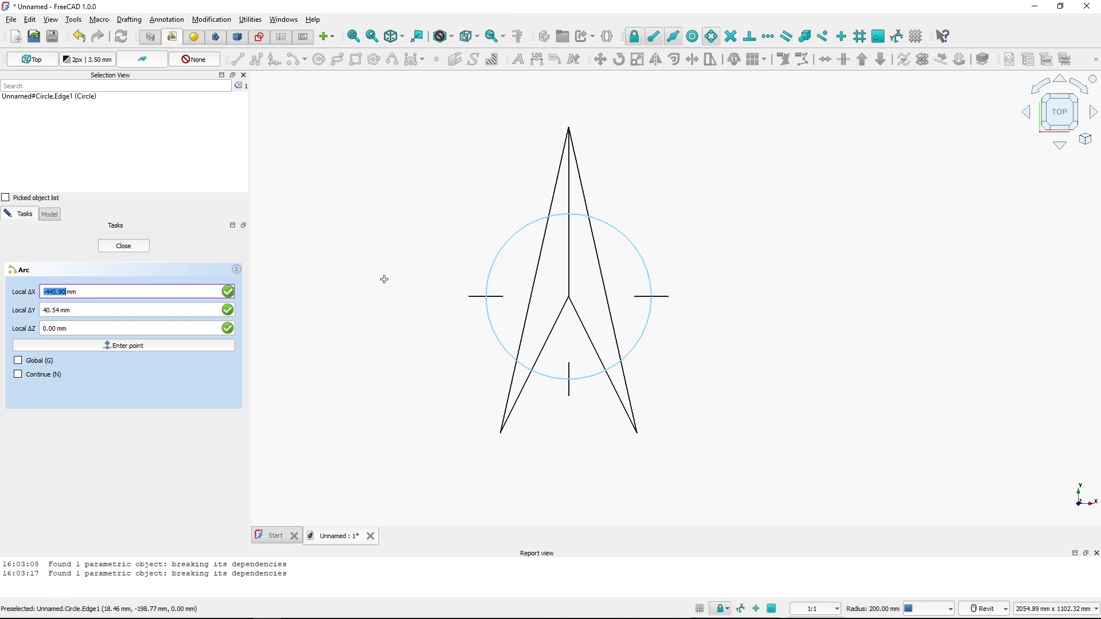
left_click(571, 290)
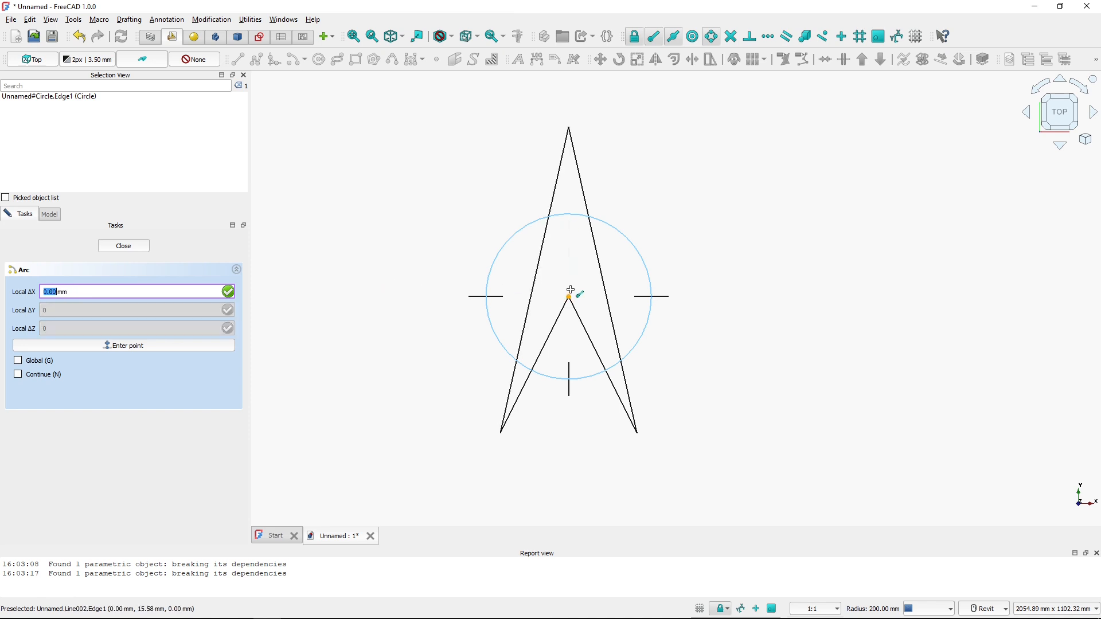
left_click(571, 290)
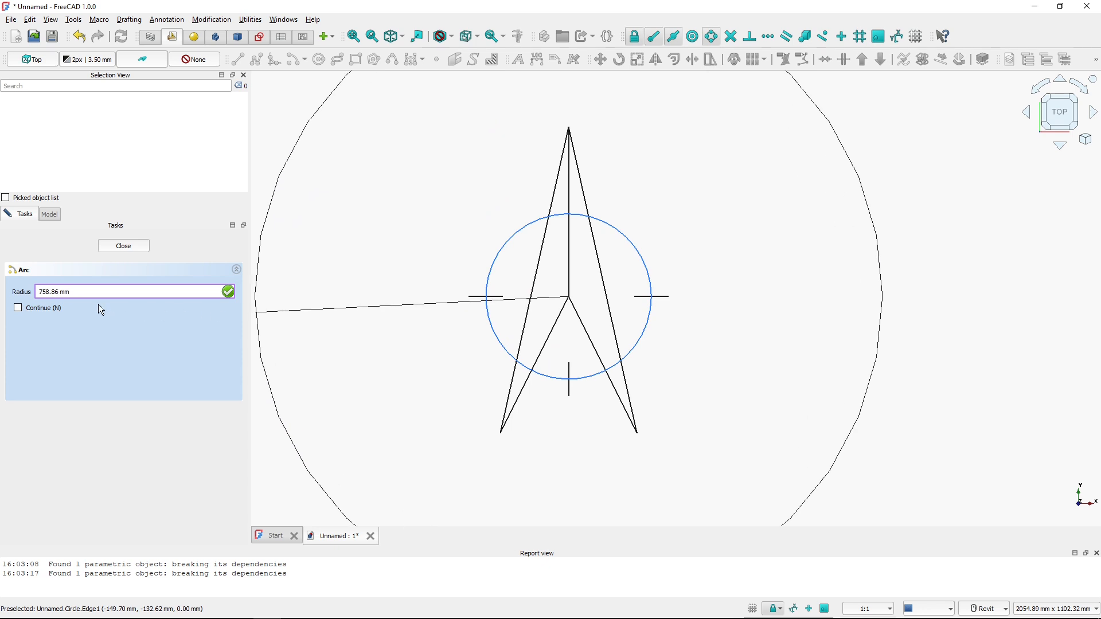
left_click(486, 299)
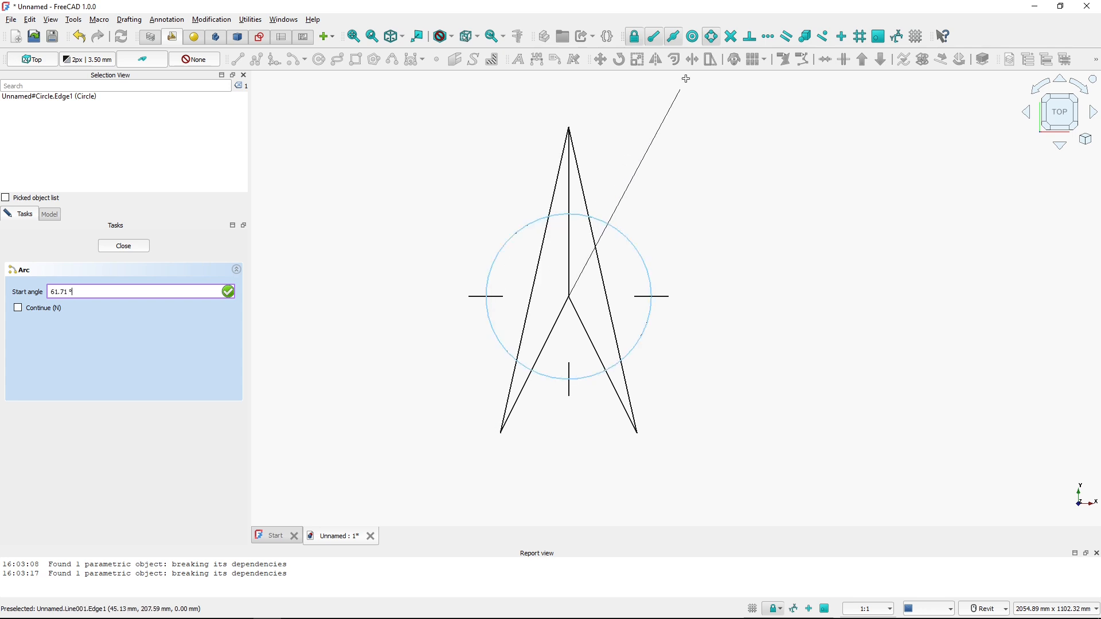
left_click(732, 38)
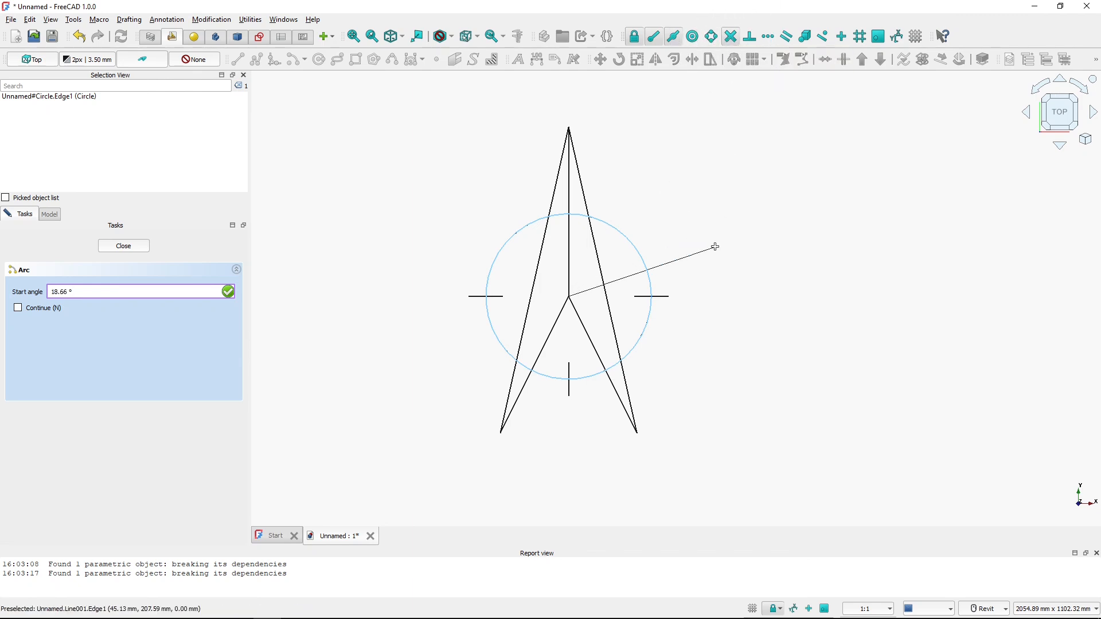
left_click(516, 360)
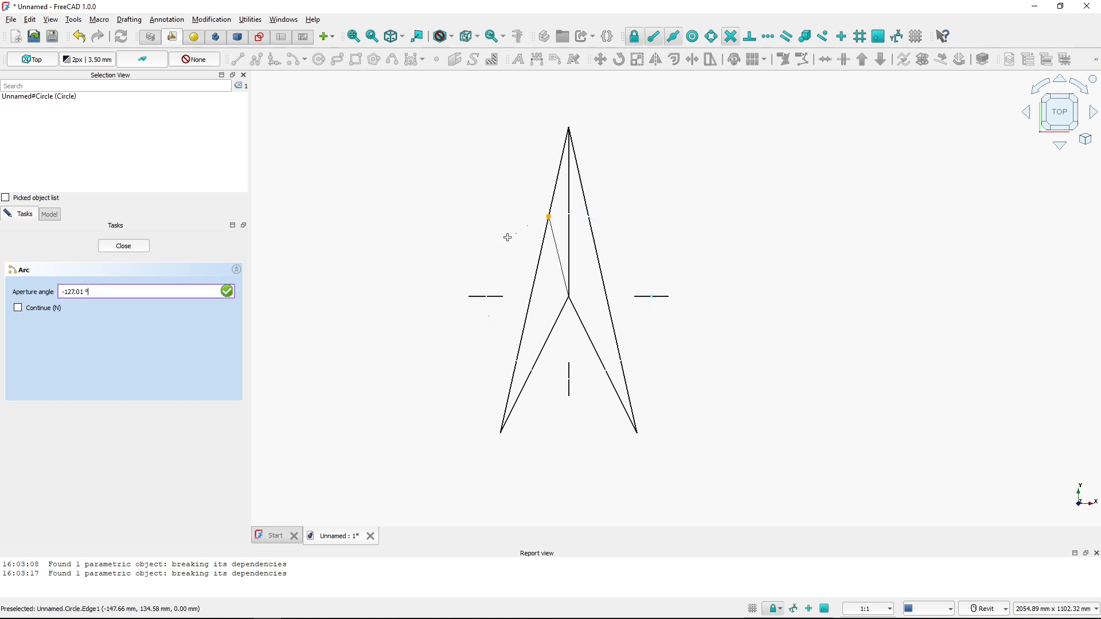
left_click(552, 220)
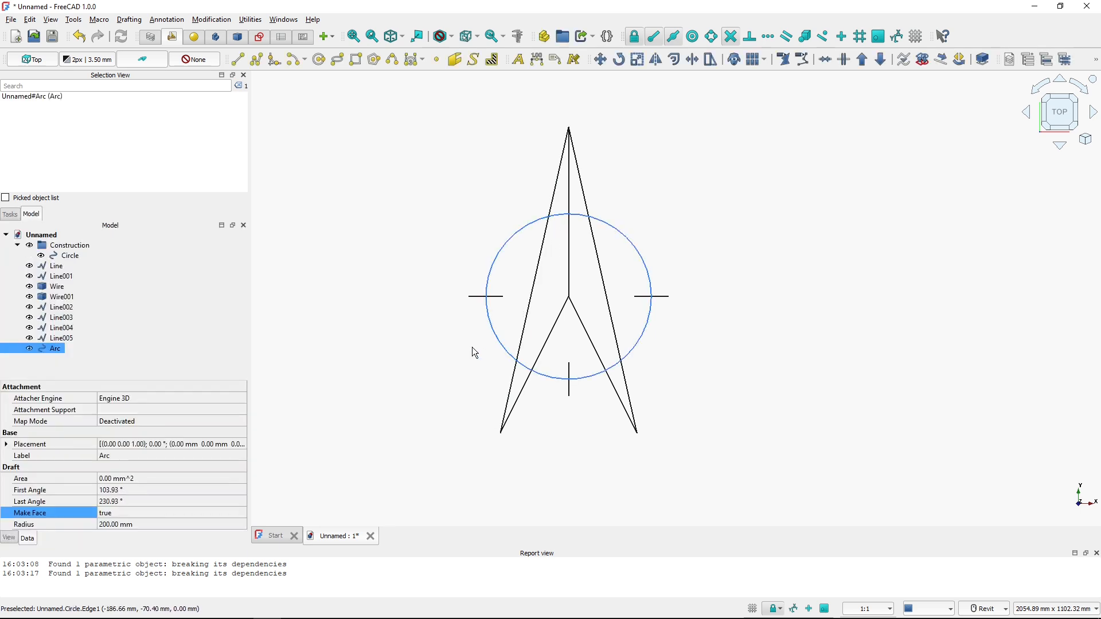
left_click(425, 380)
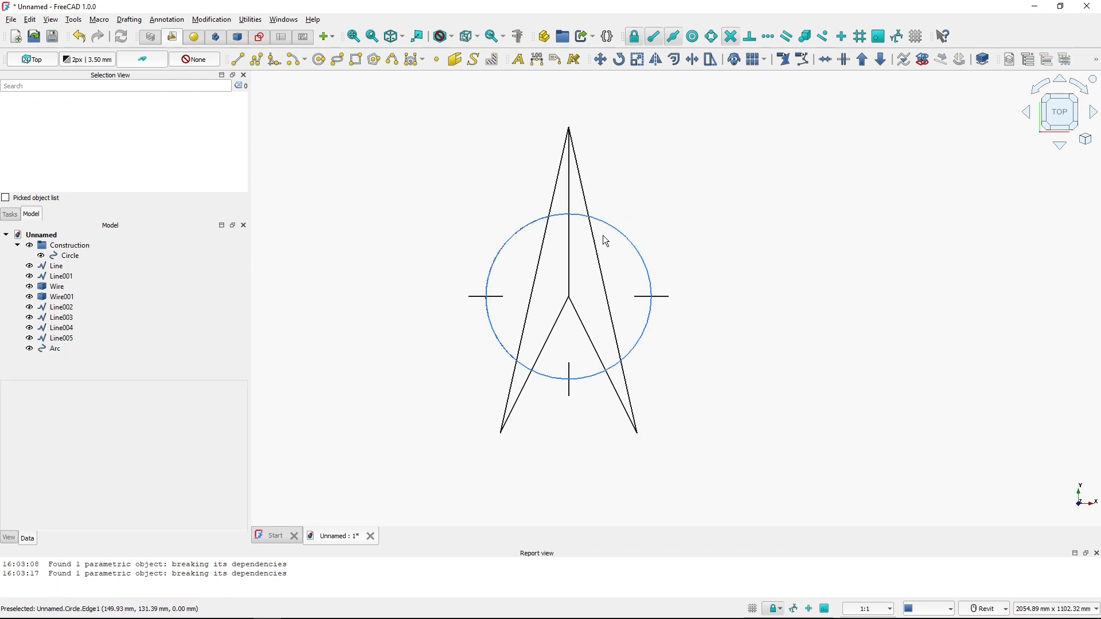
Toggle the construction circle's visibility on and off to inspect the new left arc
left_click(73, 258)
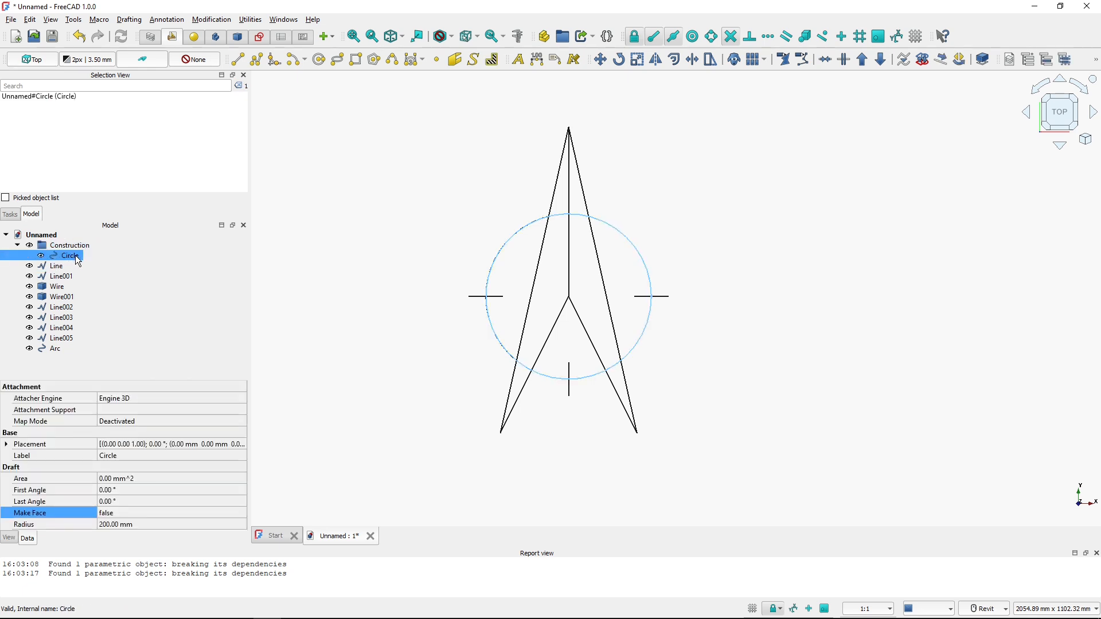
key("space")
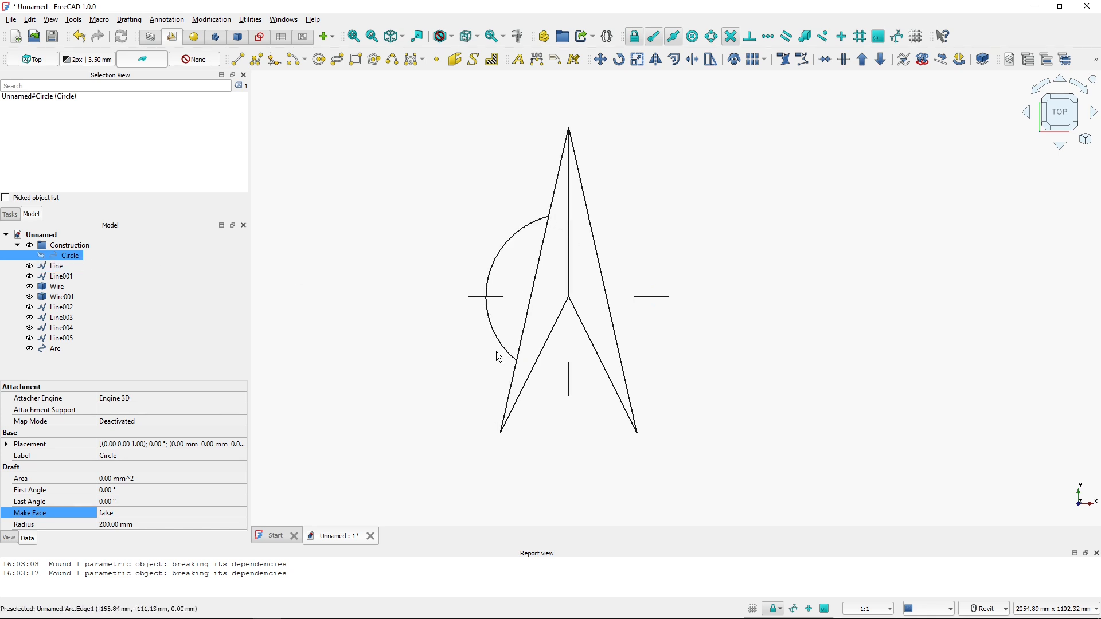
key("space")
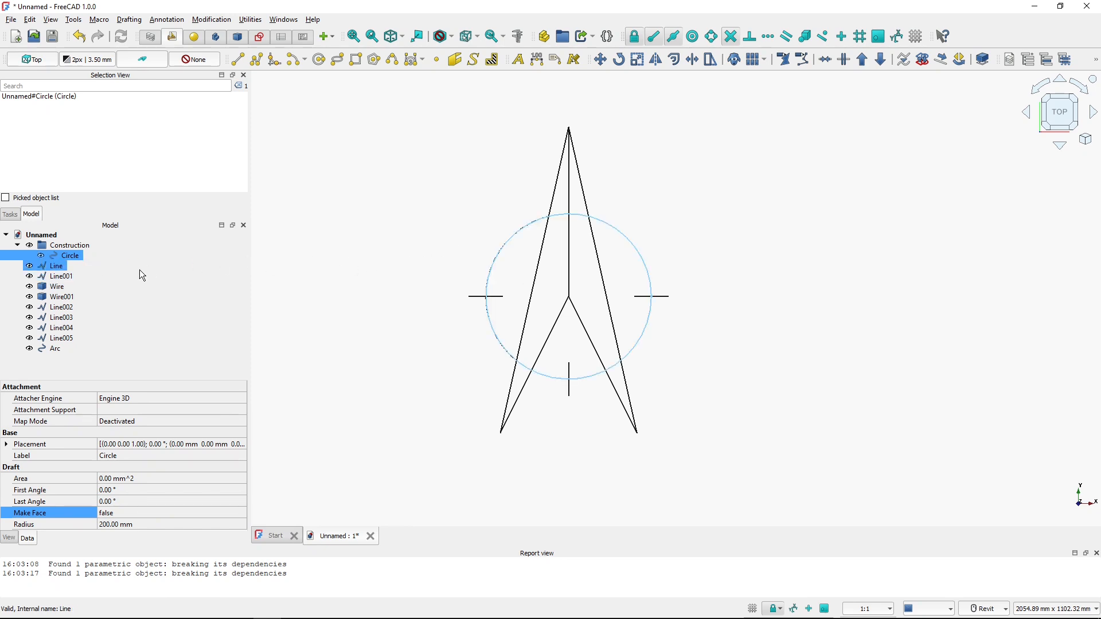
left_click(63, 246)
key("space")
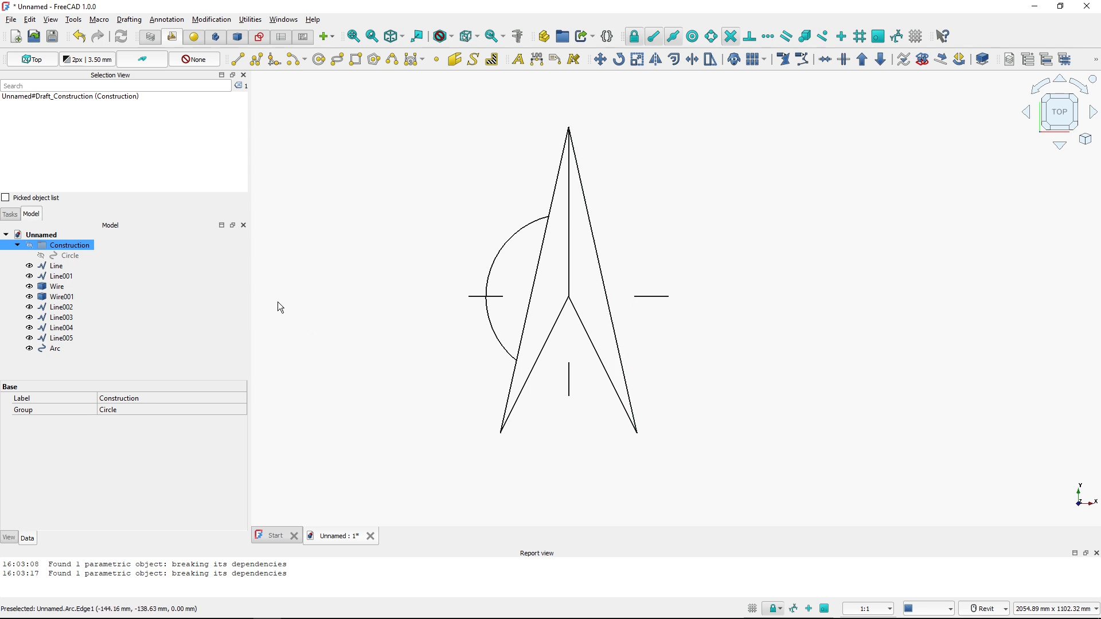
key("space")
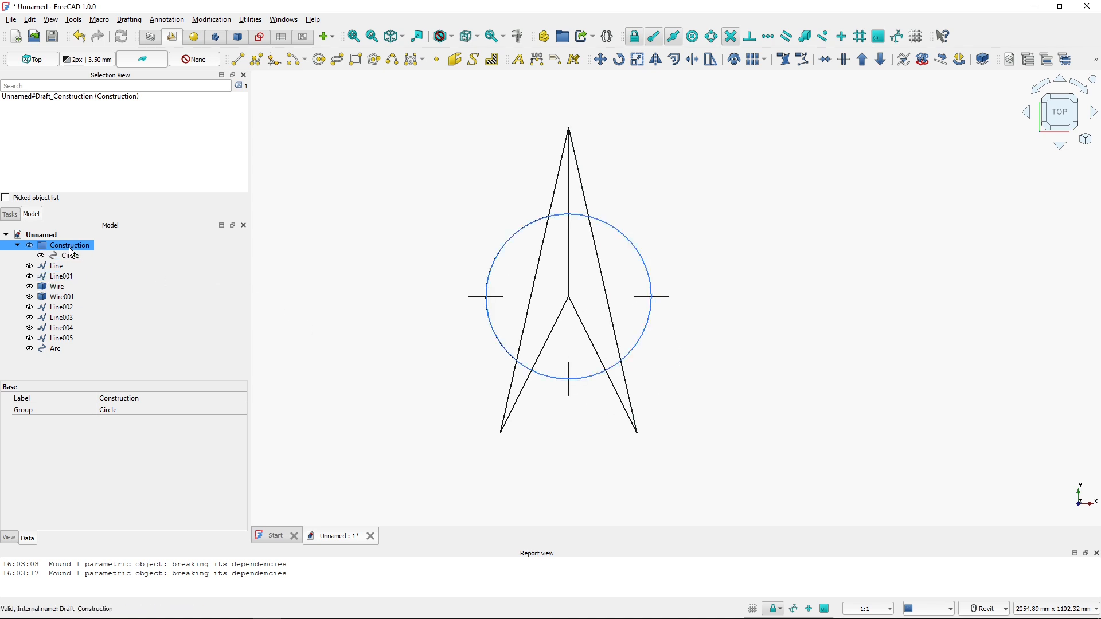
Draw an arc on the circle between the intersections with the right arrow's lower and upper edges
left_click(294, 61)
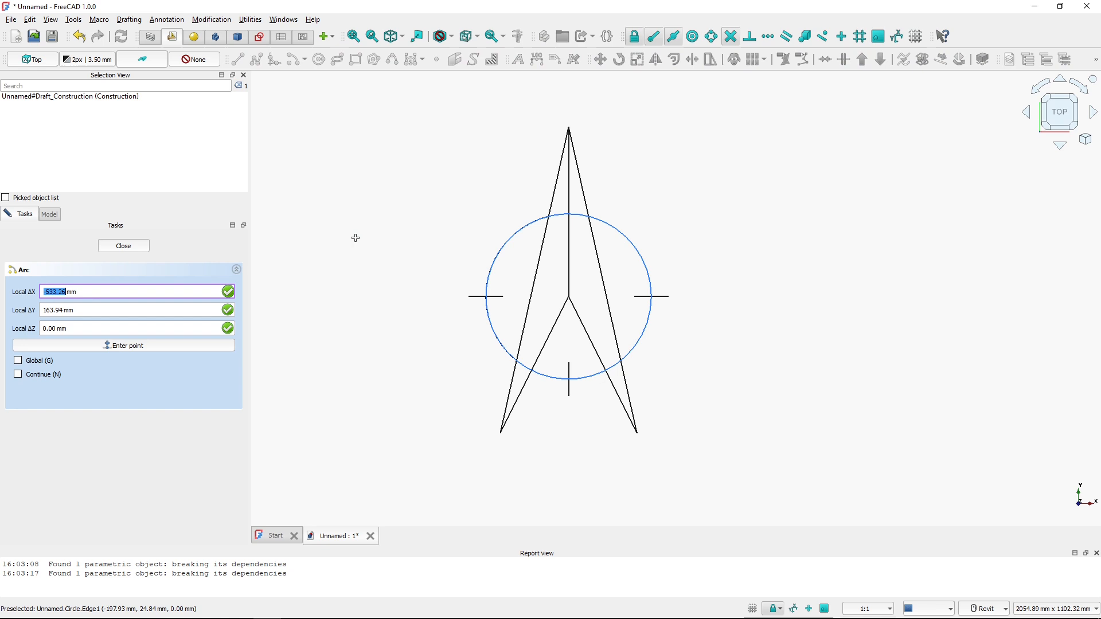
left_click(570, 297)
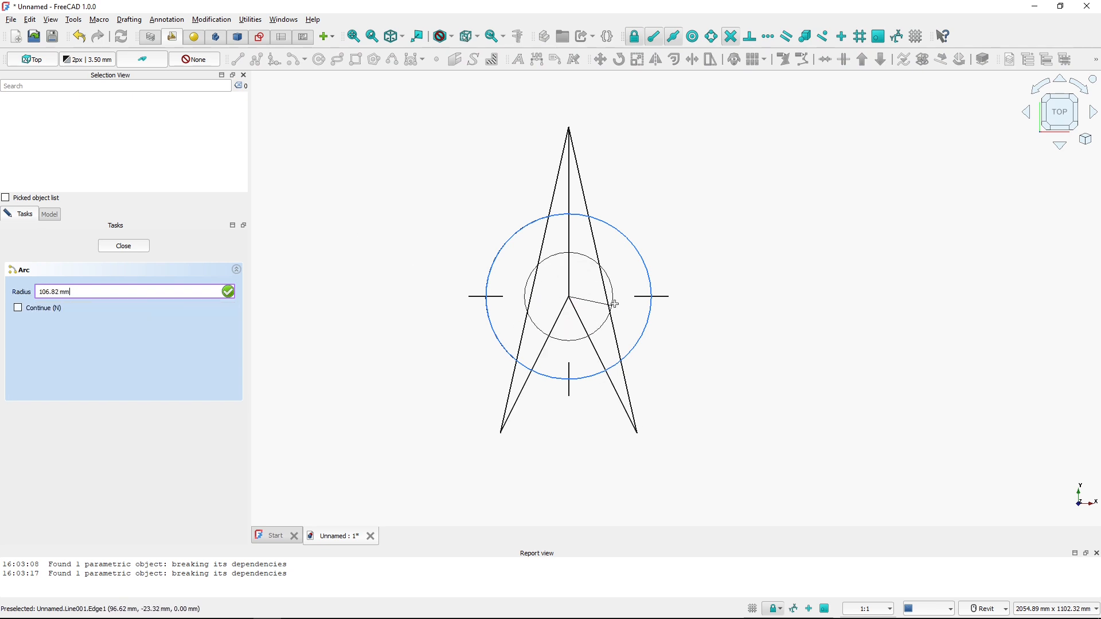
left_click(650, 299)
left_click(625, 361)
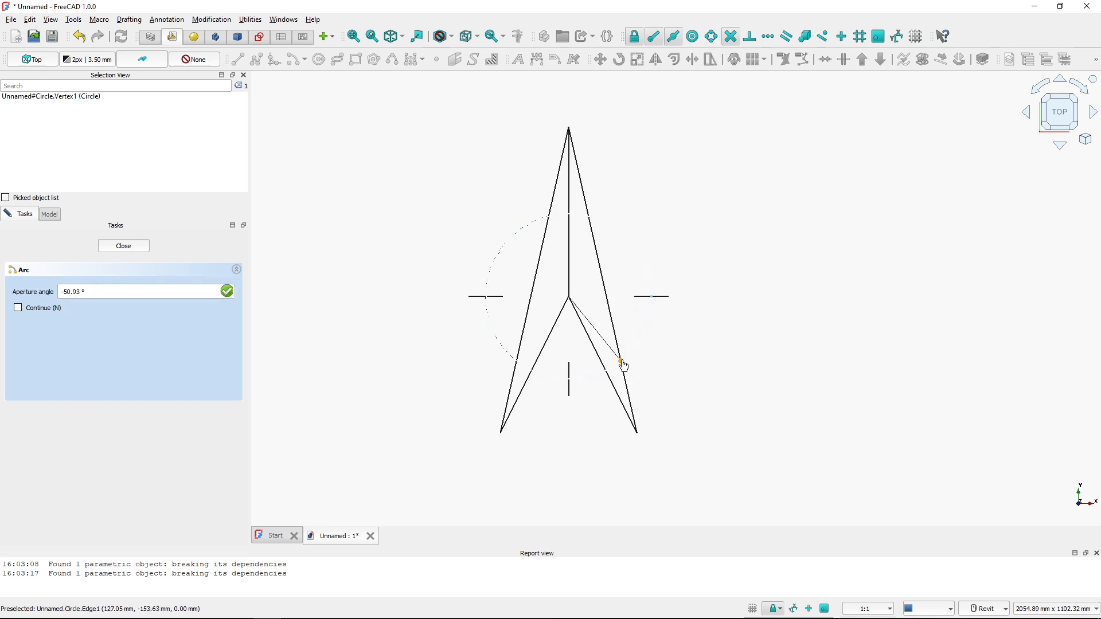
left_click(591, 221)
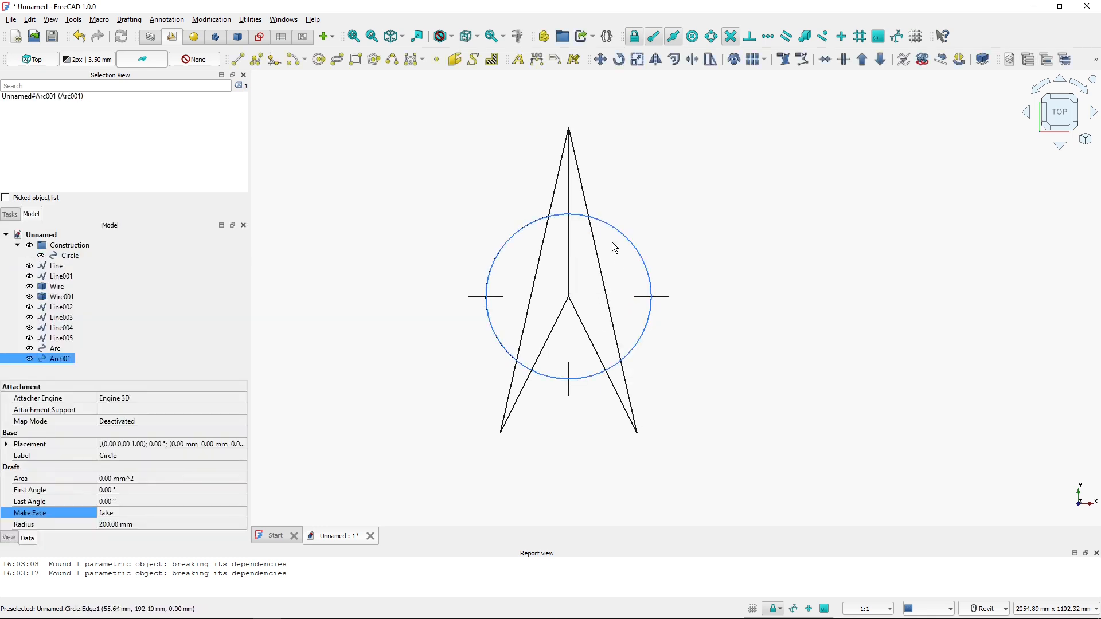
Toggle the construction group's visibility to inspect the right arc
left_click(86, 246)
key("space")
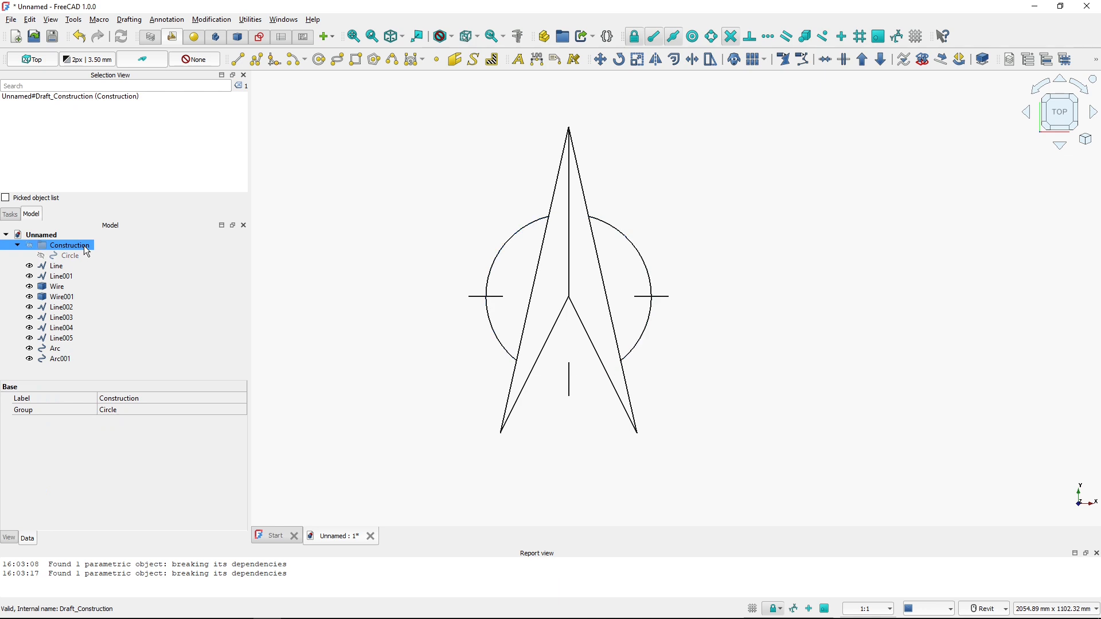
key("space")
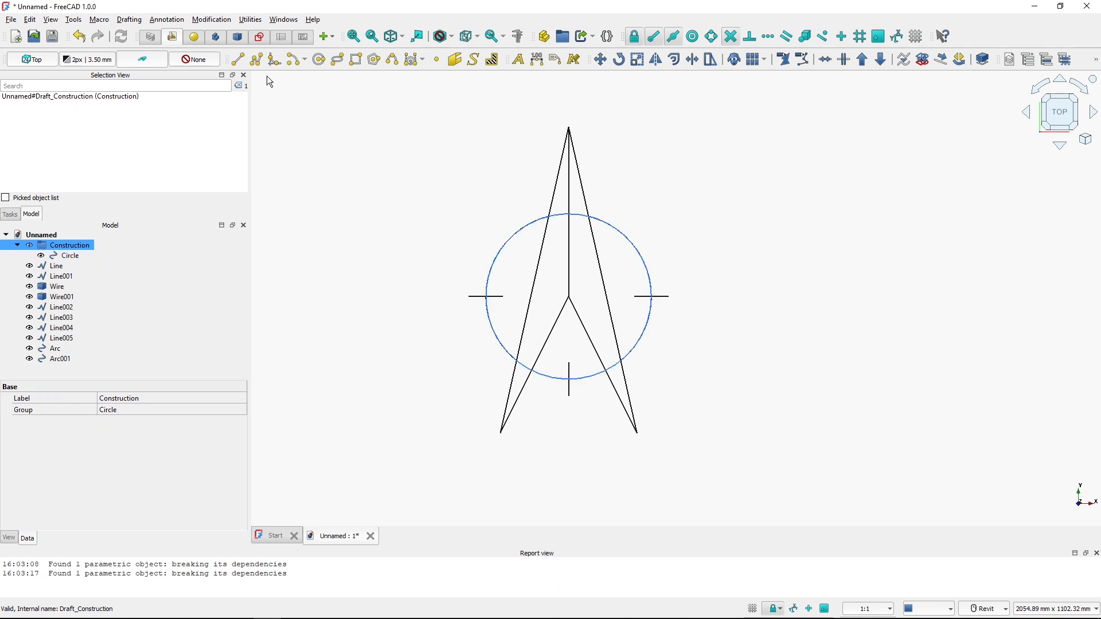
Draw a bottom arc on the circle between the points where the two lower arrow edges cross it
left_click(291, 64)
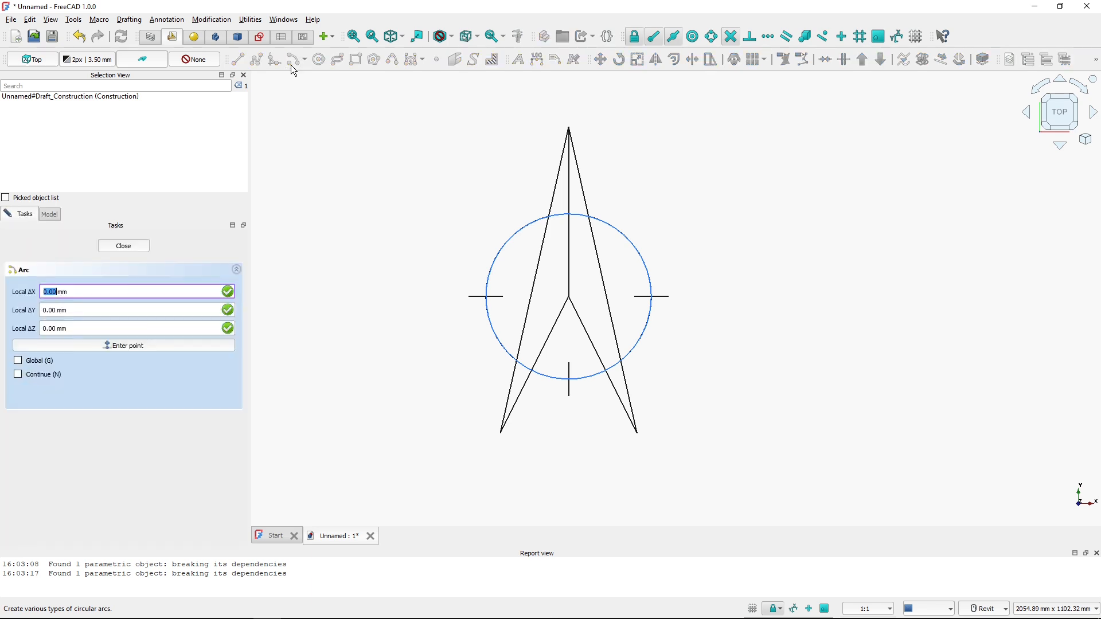
left_click(570, 299)
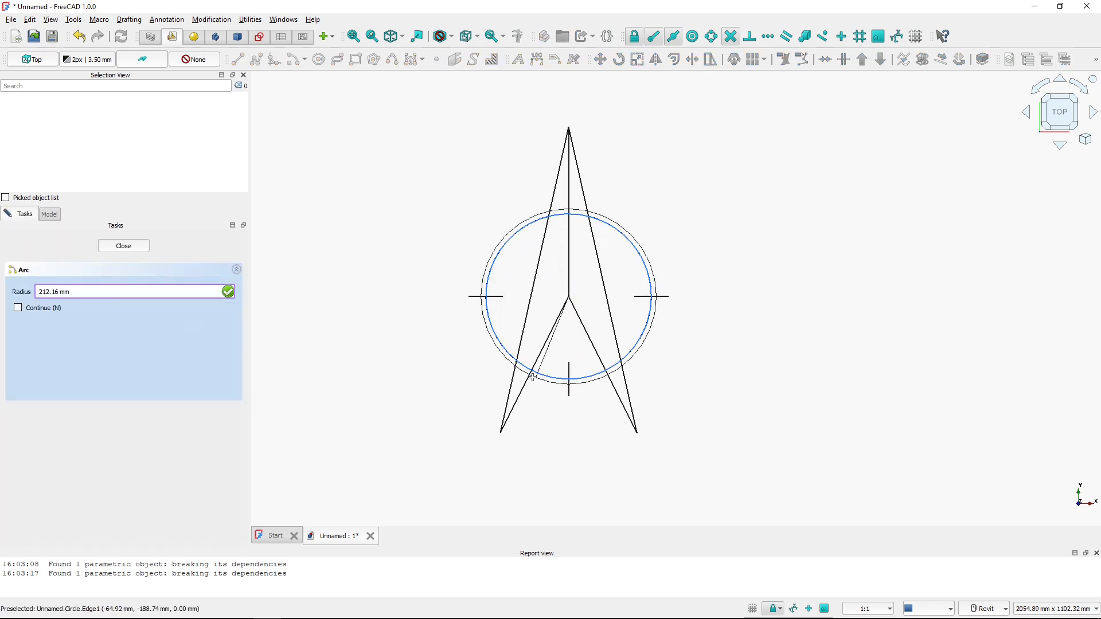
left_click(568, 381)
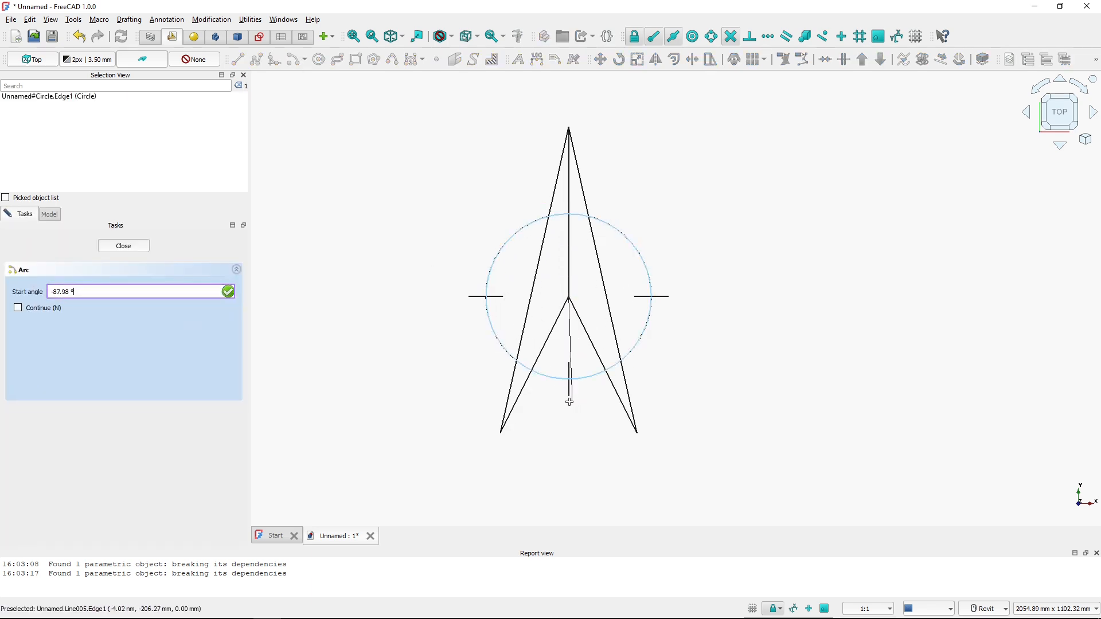
left_click(532, 371)
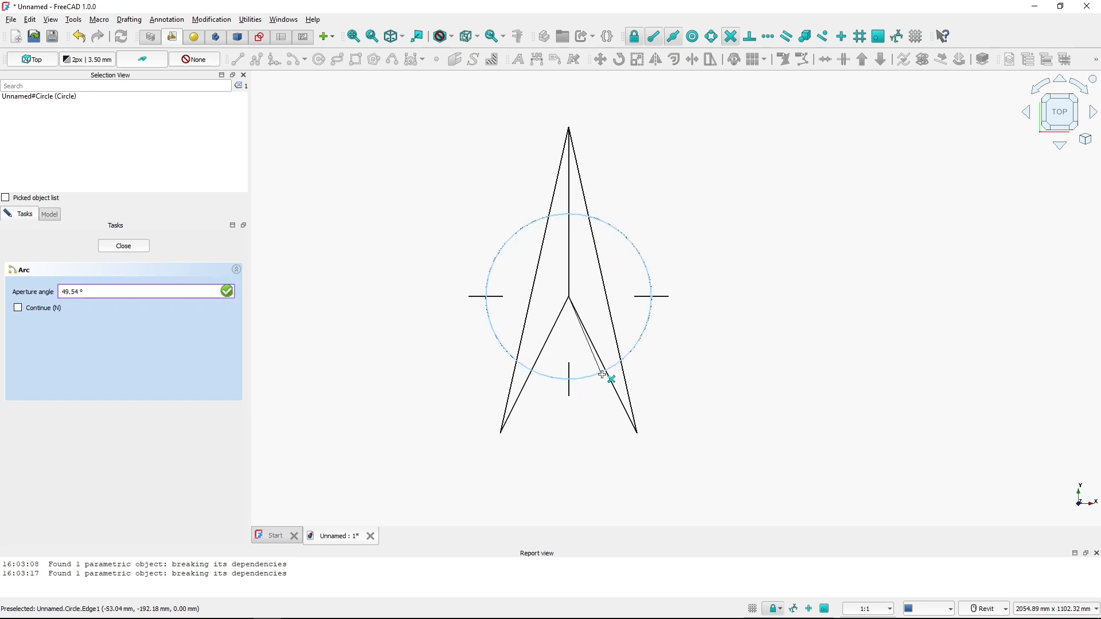
left_click(606, 373)
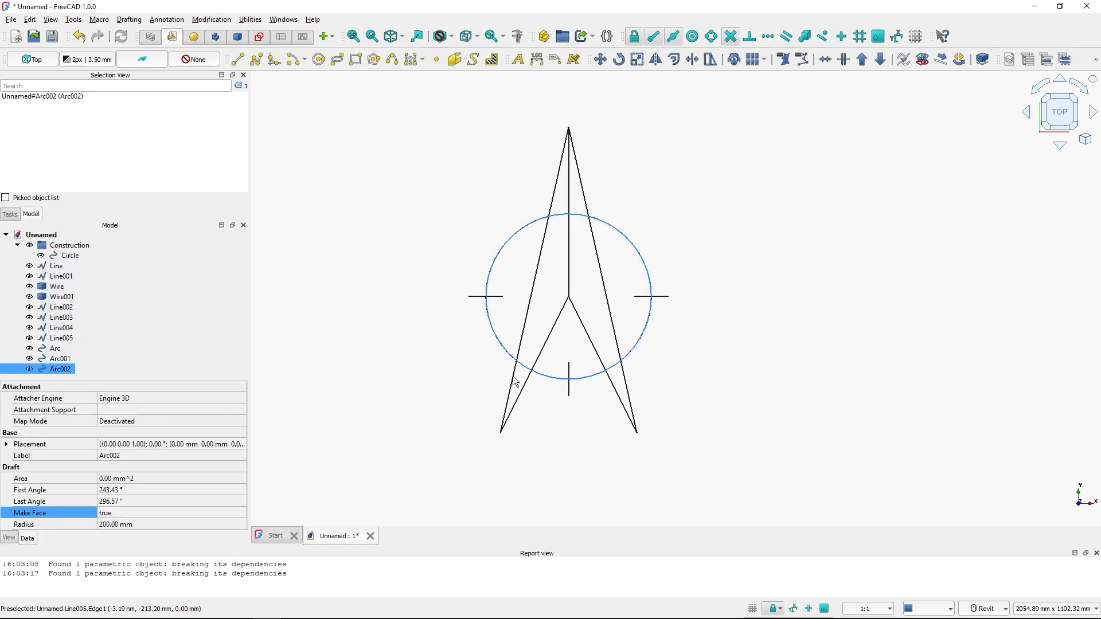
Hide the construction group and compare the drawing with the PDF reference
left_click(94, 249)
key("space")
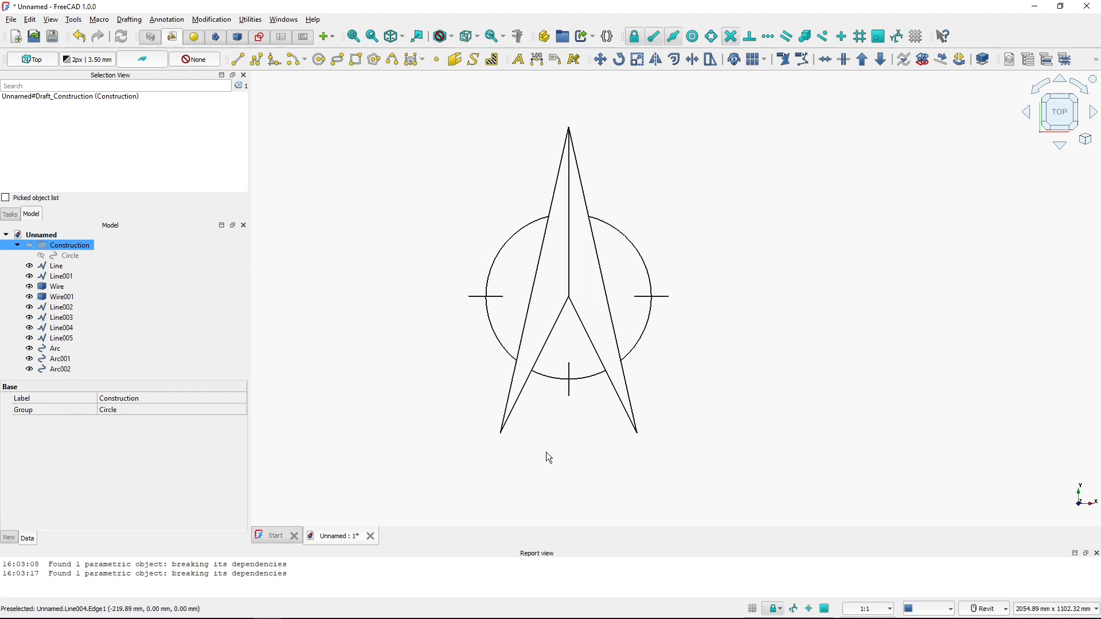
key("alt+Tab")
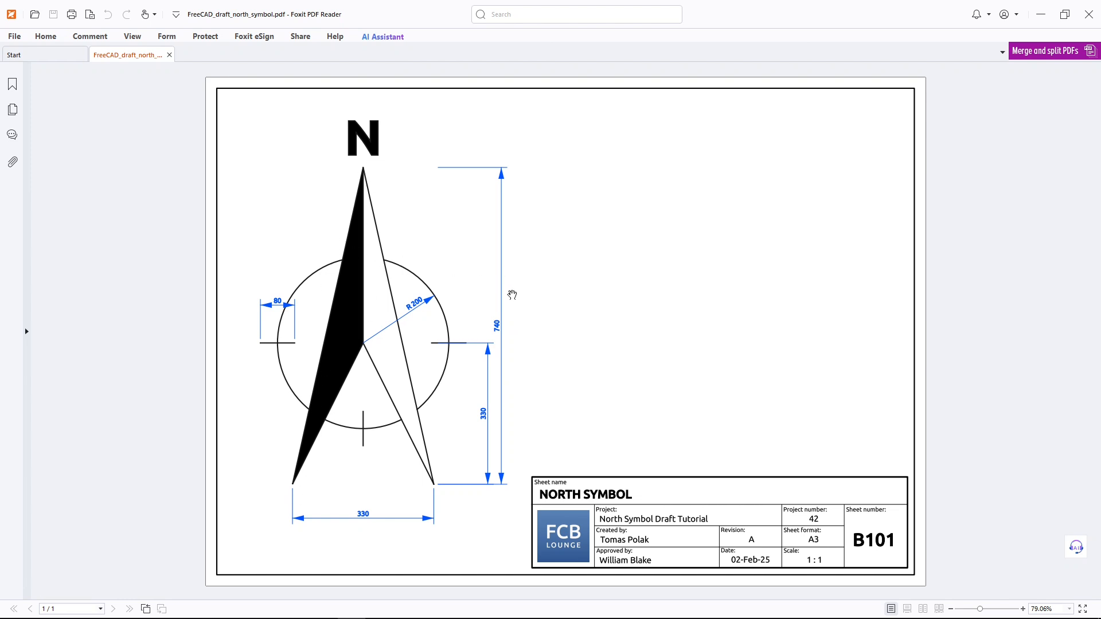
key("alt+Tab")
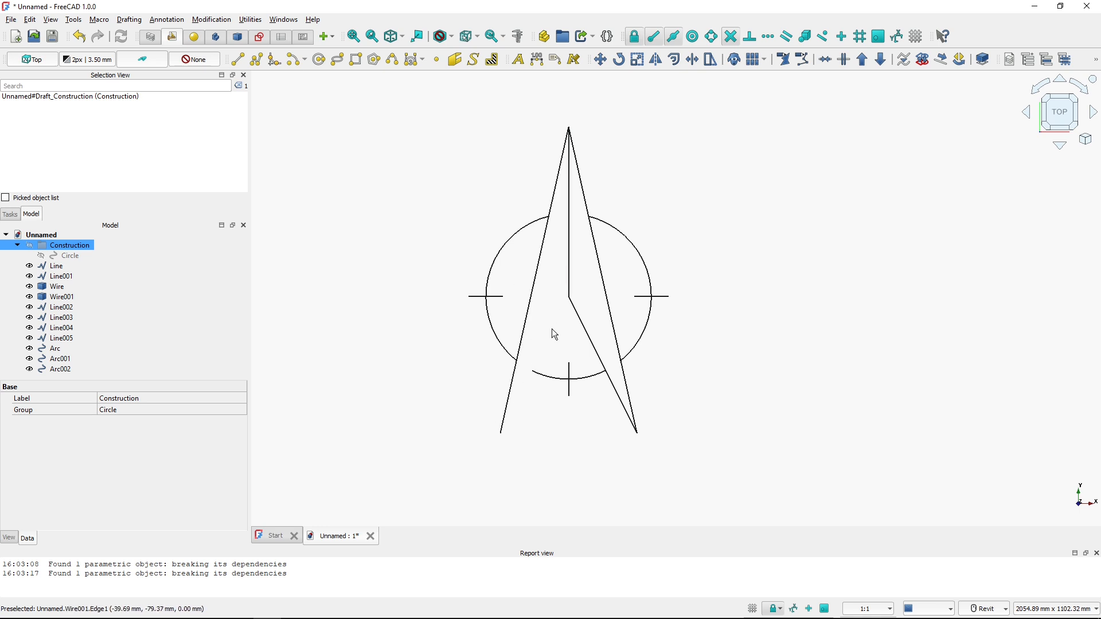
Select the left lower edge, the vertical centre line and the upper-left edge and upgrade them into one wire
left_click(553, 331)
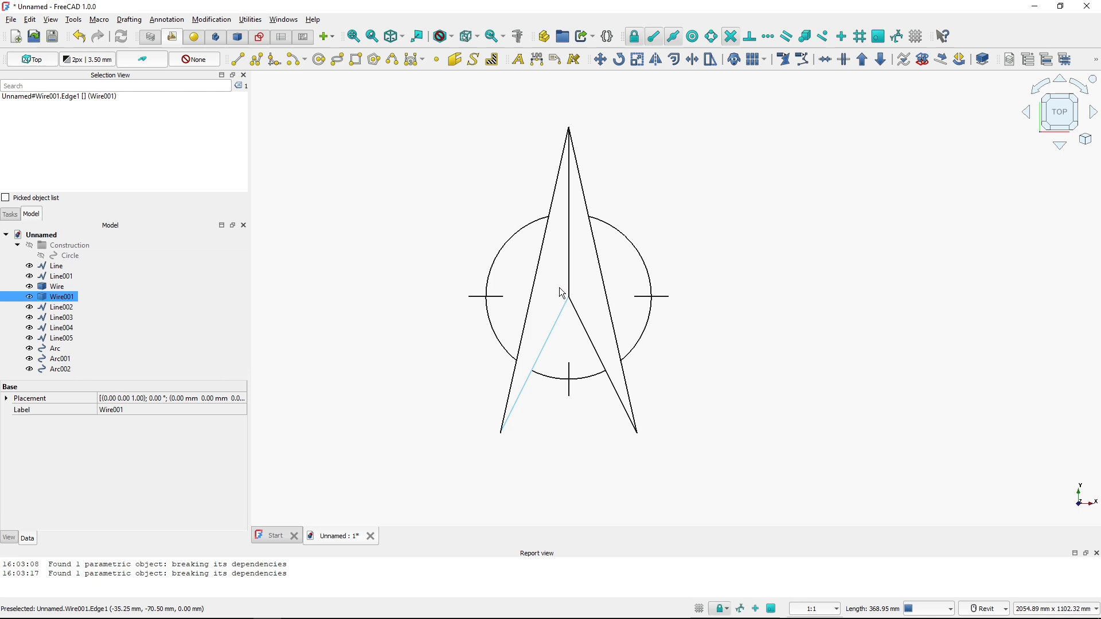
left_click(569, 258, "ctrl")
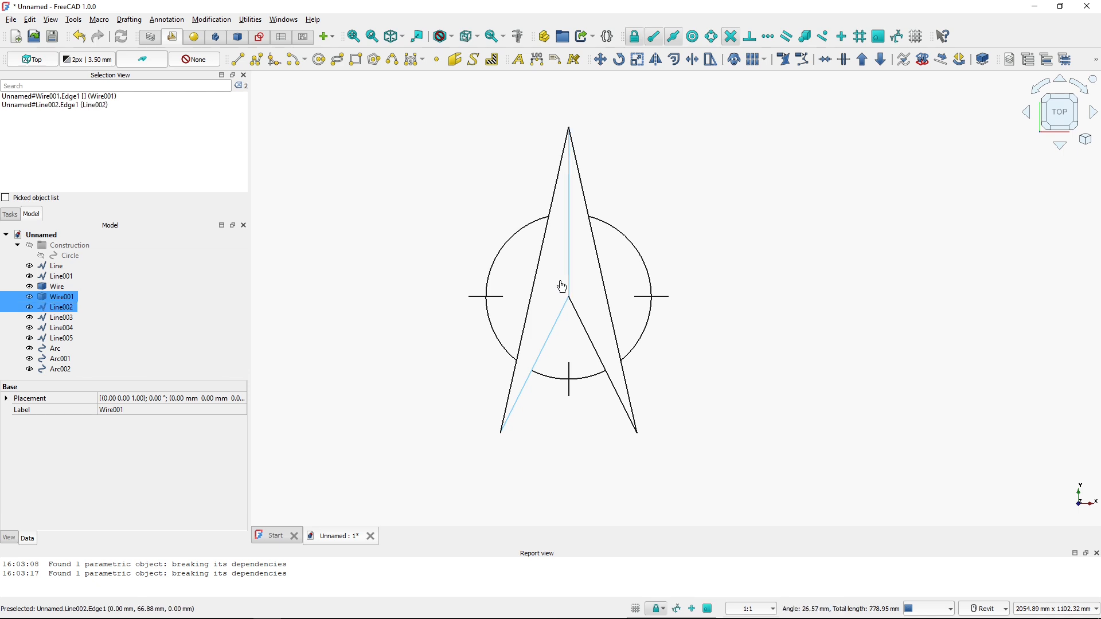
left_click(535, 296, "ctrl")
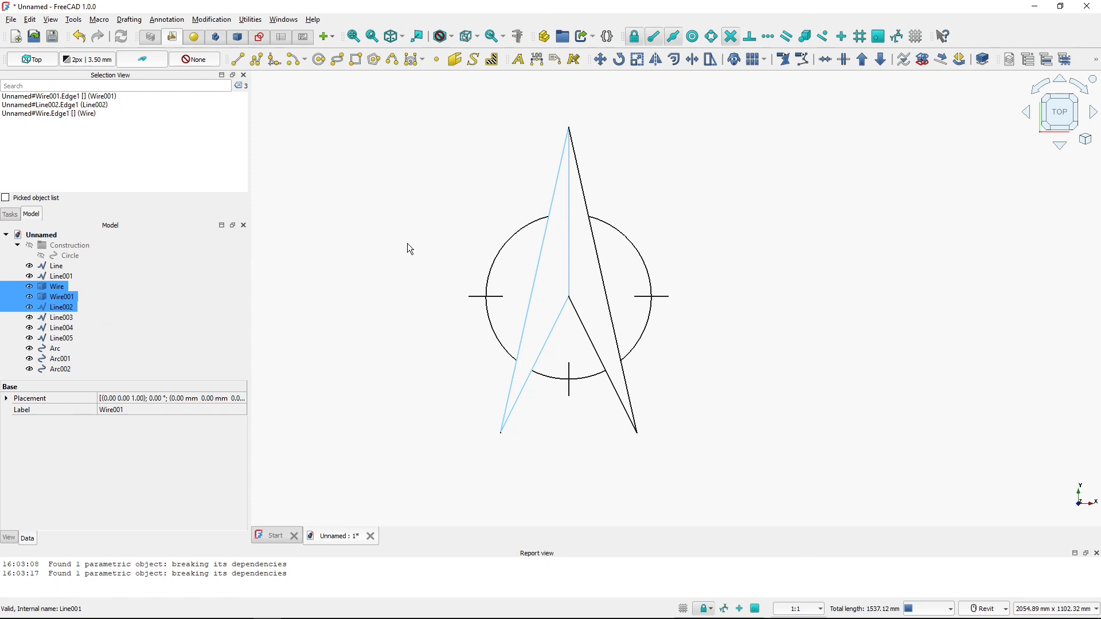
left_click(861, 62)
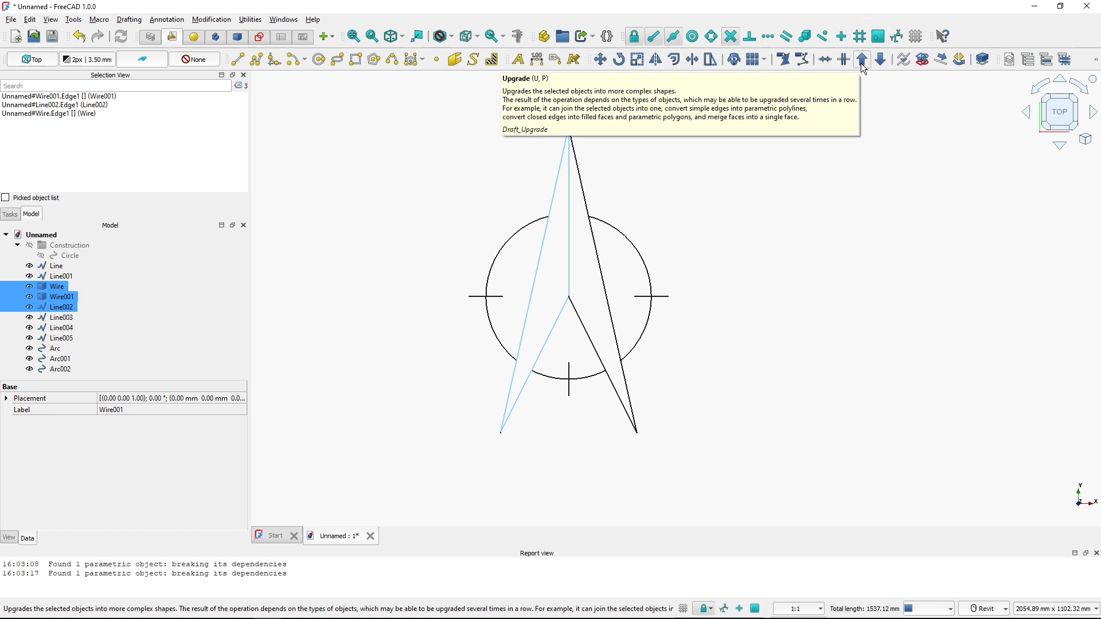
left_click(863, 59)
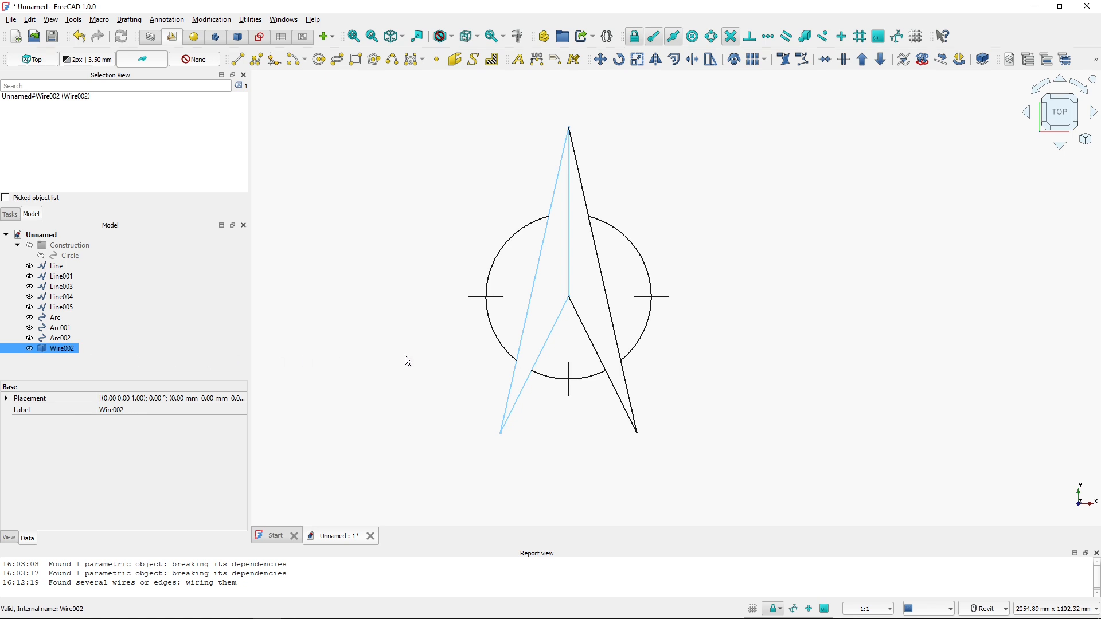
Select the new wire and upgrade it into a face
left_click(407, 372)
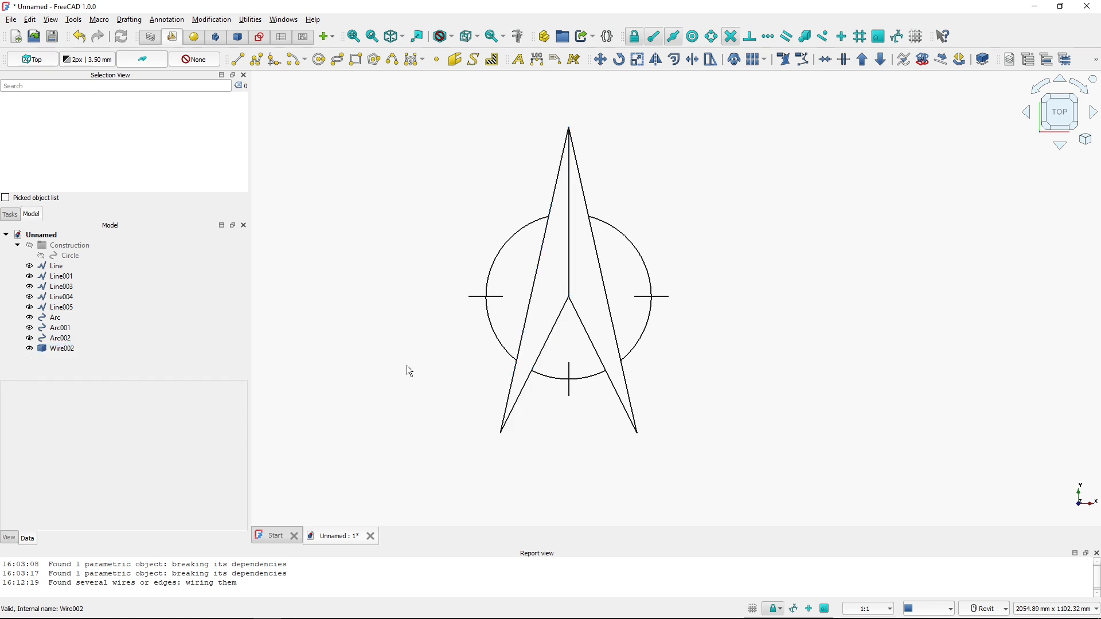
left_click(534, 292)
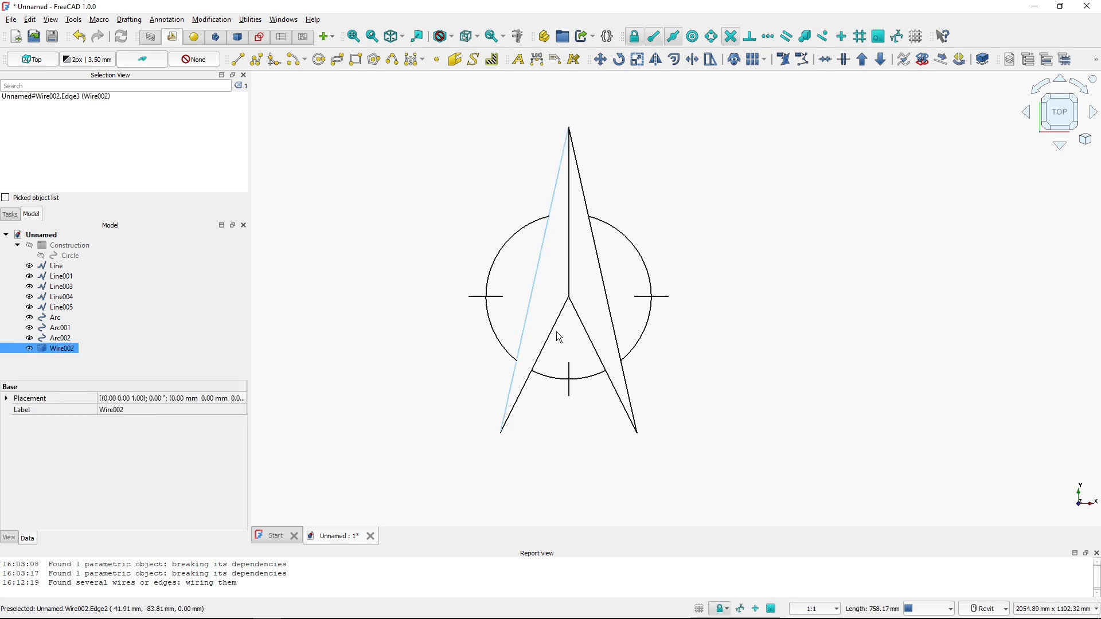
left_click(65, 350)
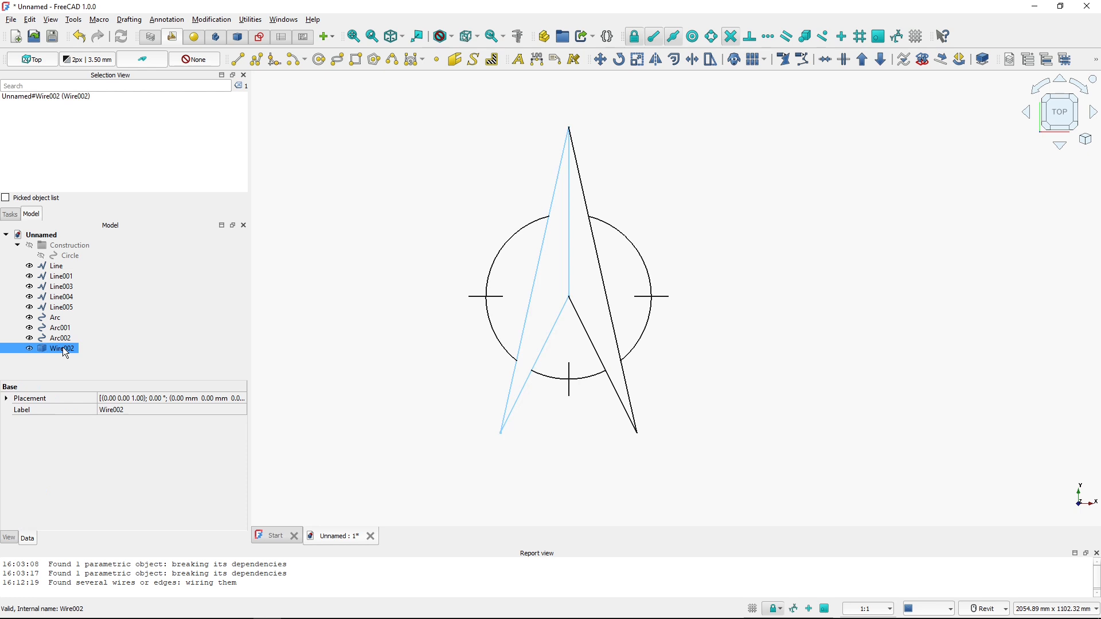
left_click(860, 64)
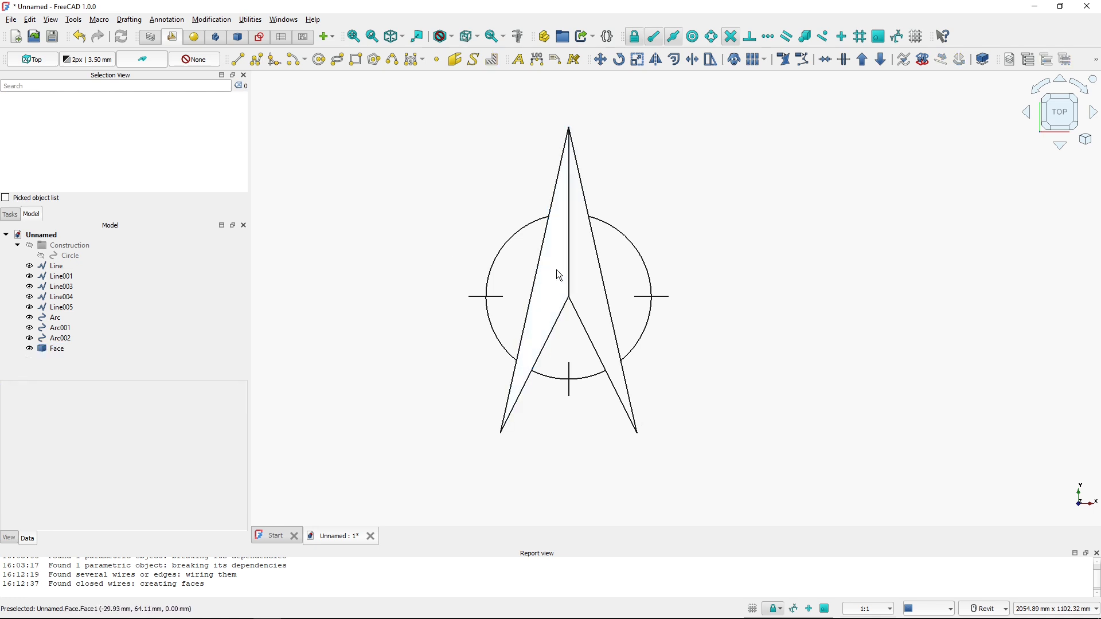
Set the face's shape appearance diffuse colour to black (#000000)
left_click(68, 350)
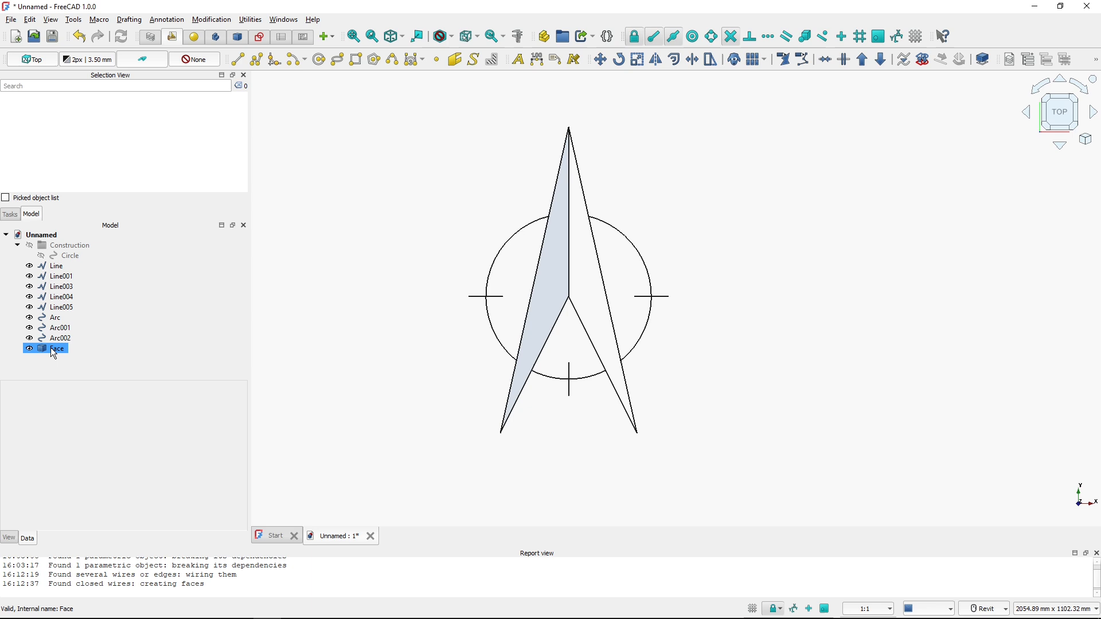
left_click(51, 349)
key("ctrl")
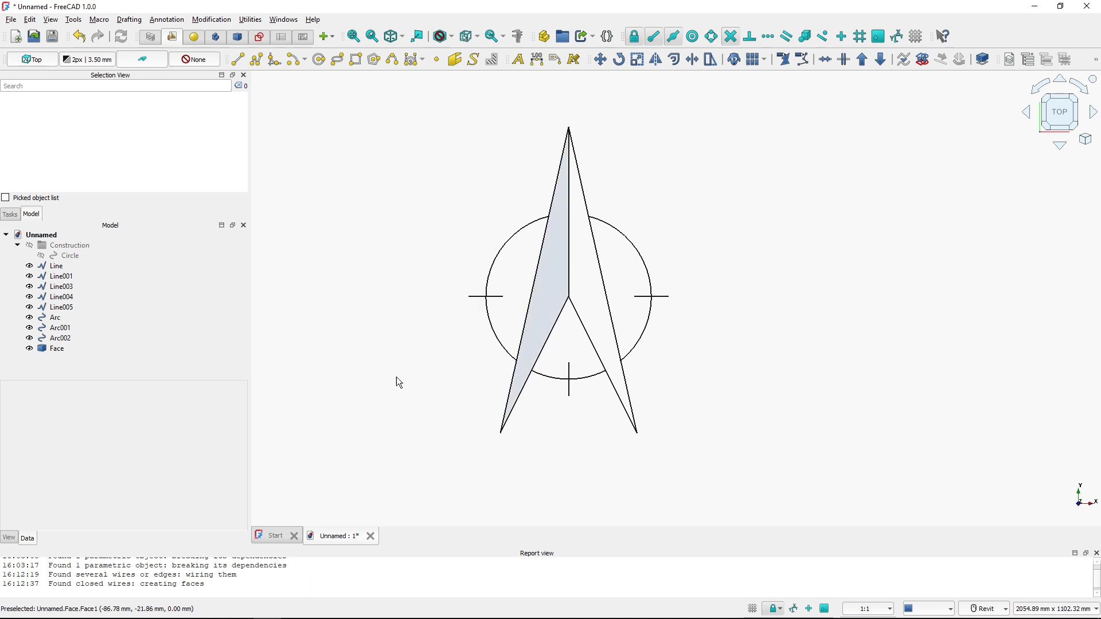
left_click(59, 349)
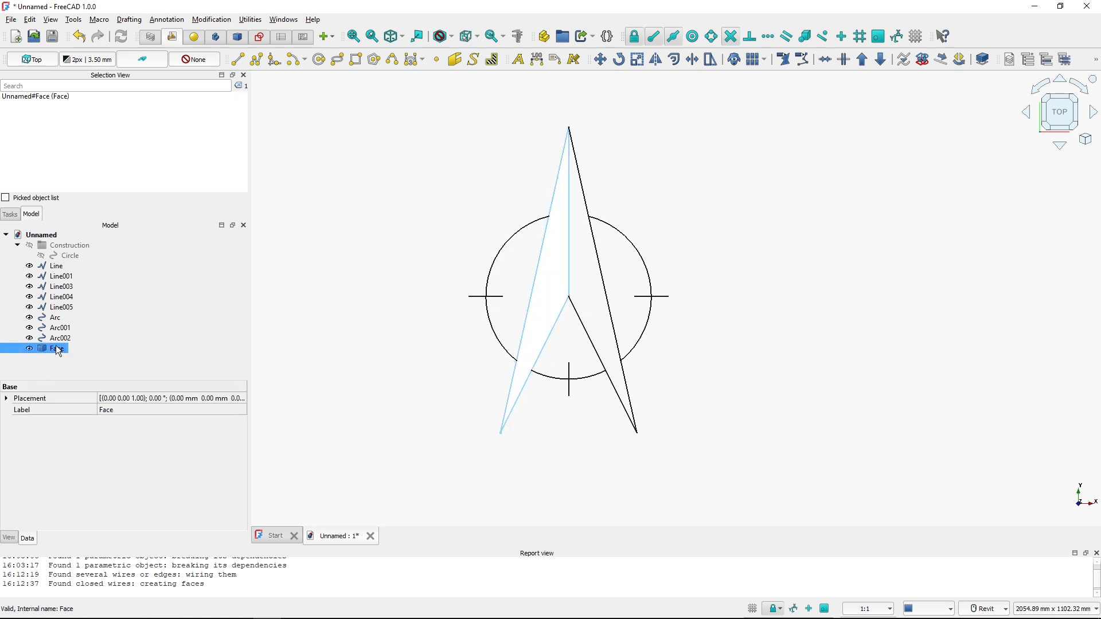
key("ctrl")
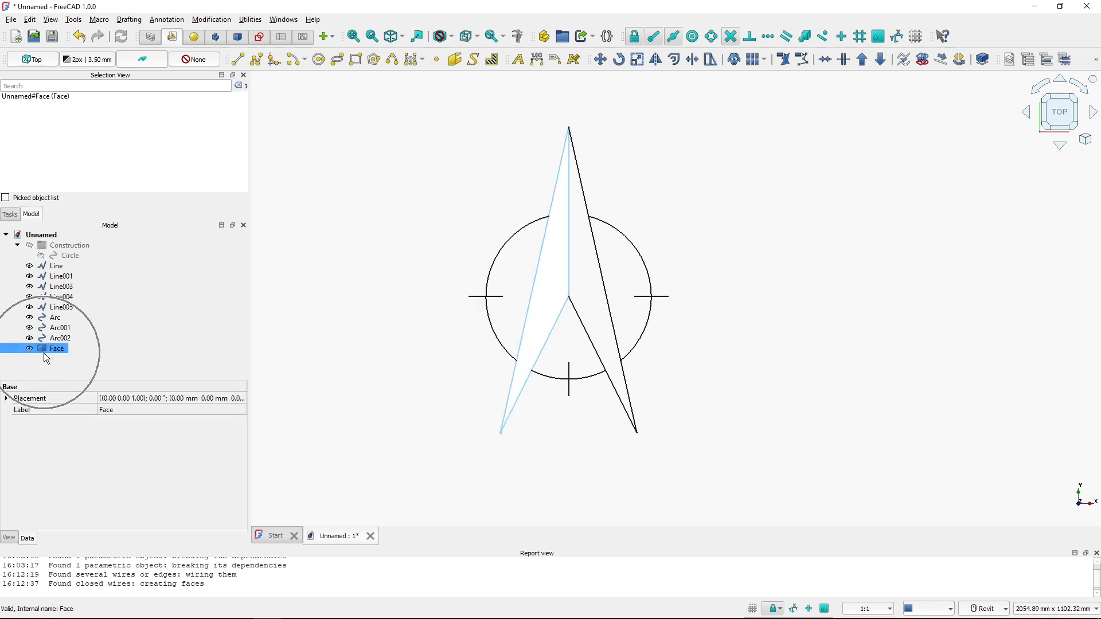
key("ctrl")
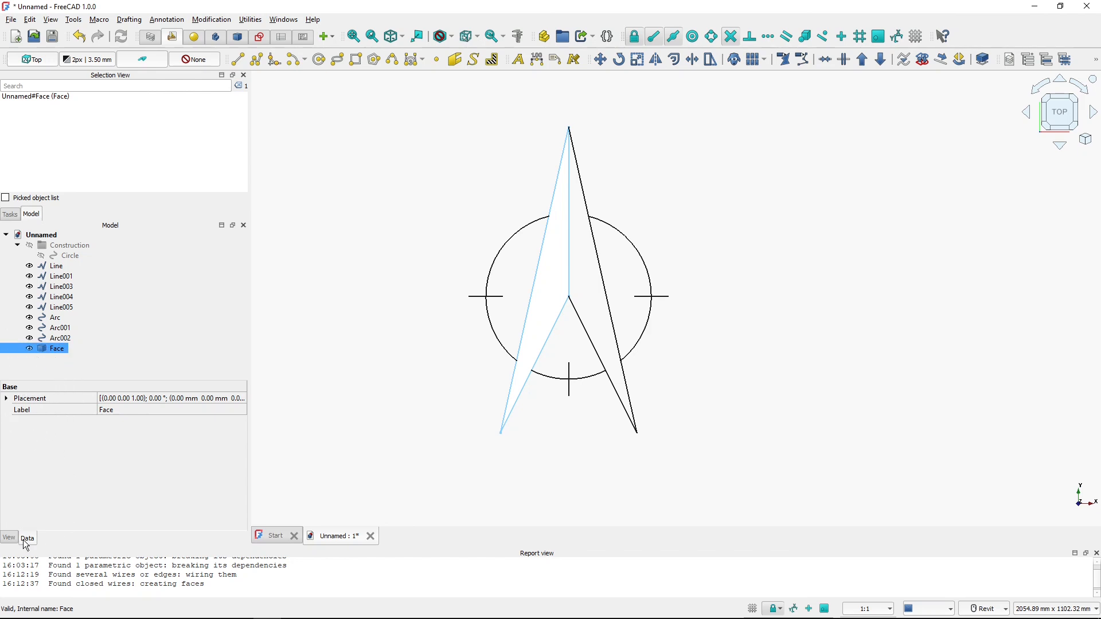
key("ctrl")
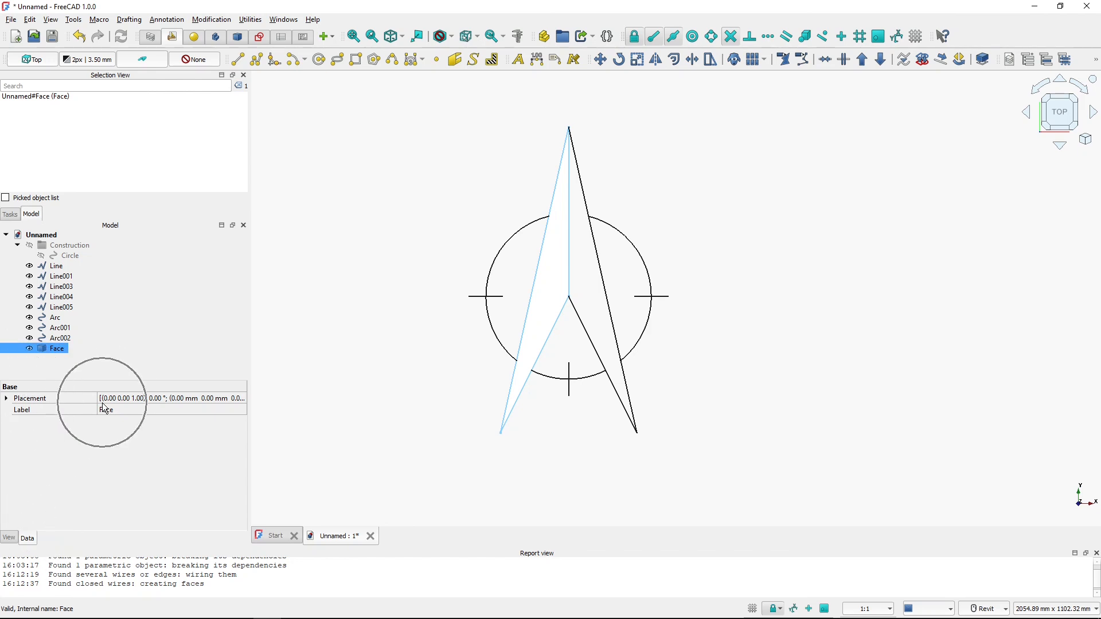
left_click(10, 540)
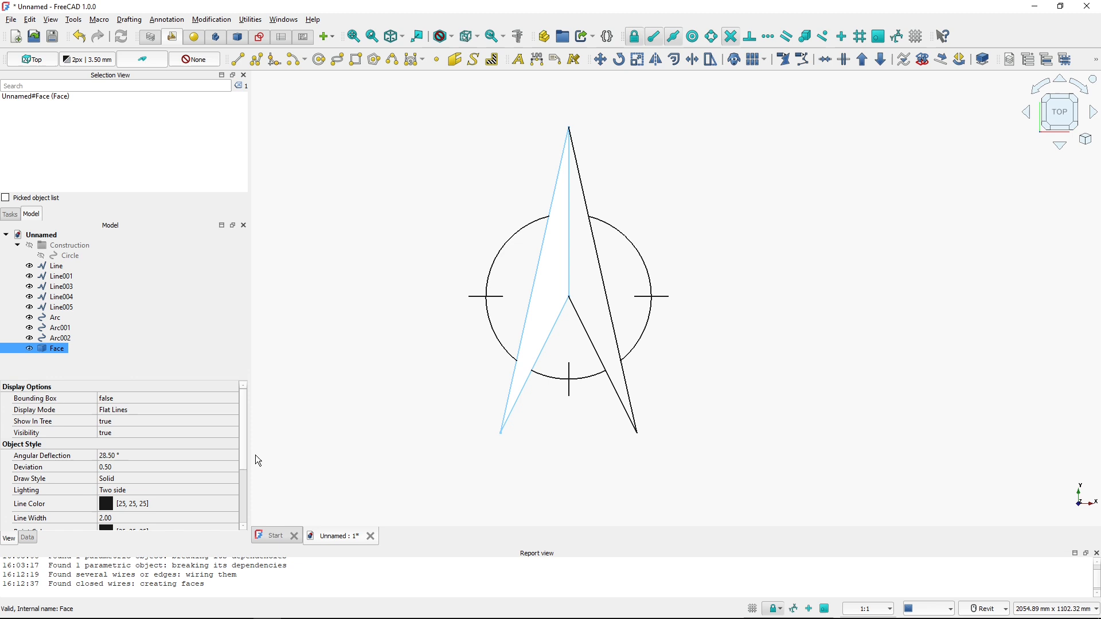
scroll(245, 456, "down", 3)
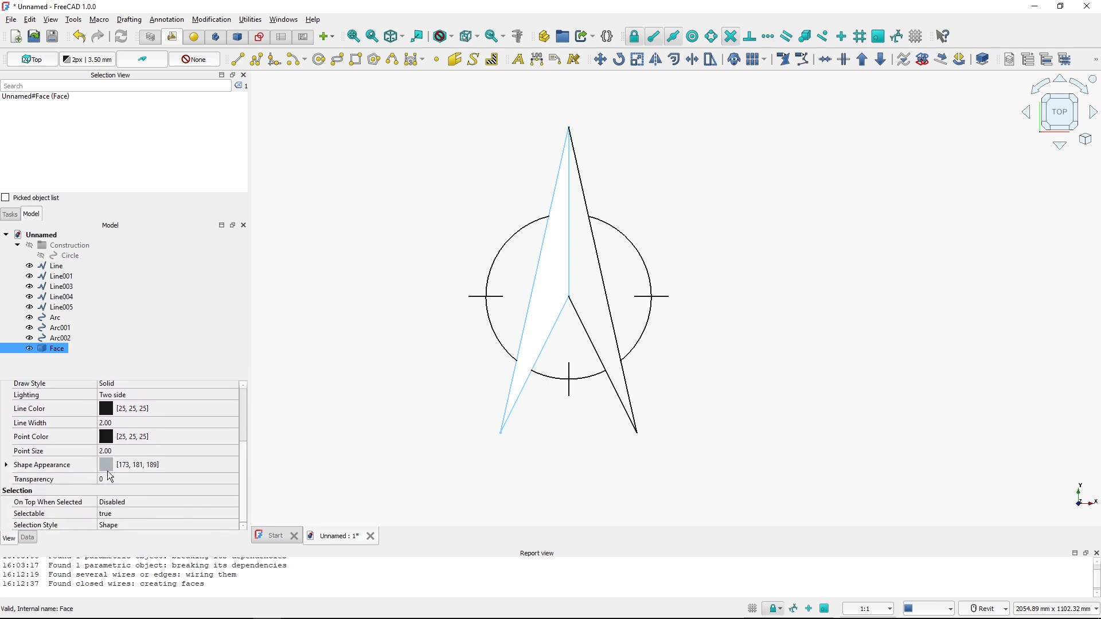
left_click(7, 465)
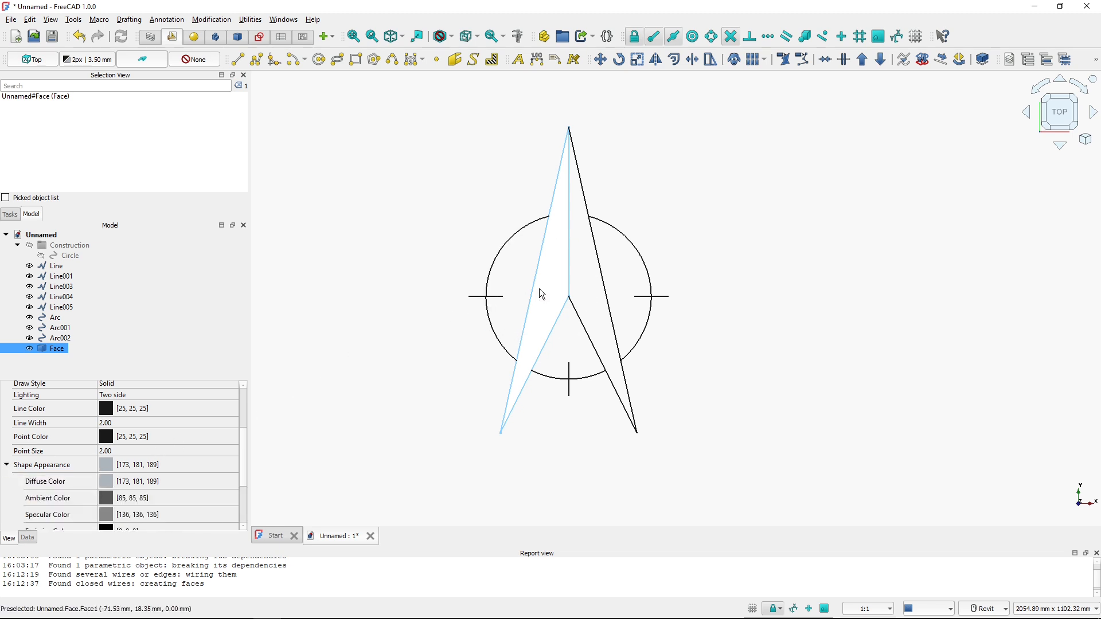
left_click(107, 486)
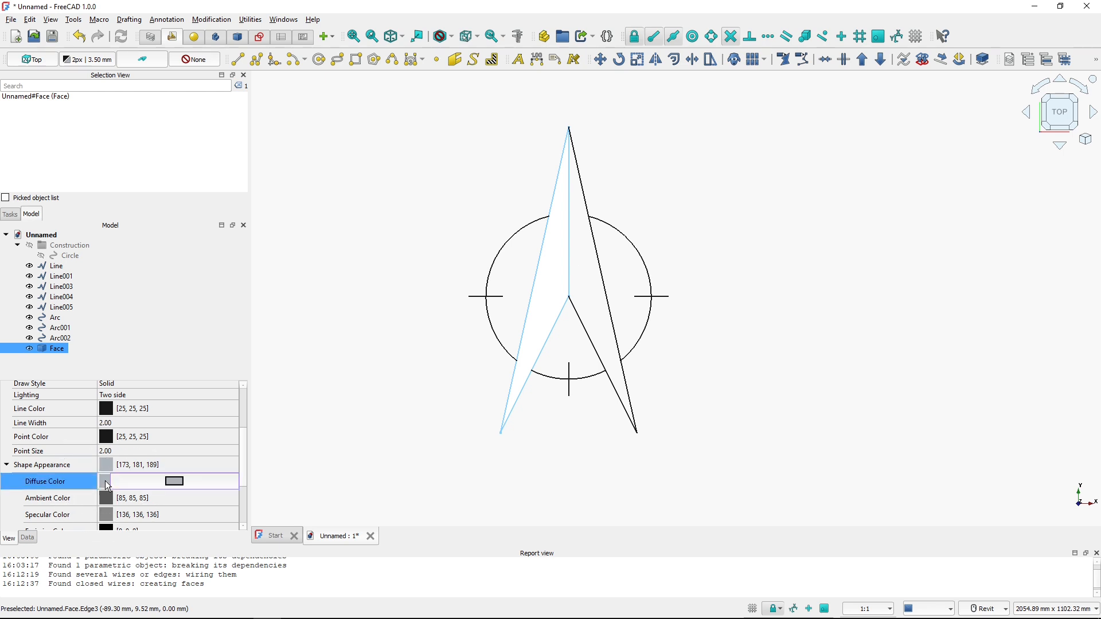
left_click(176, 483)
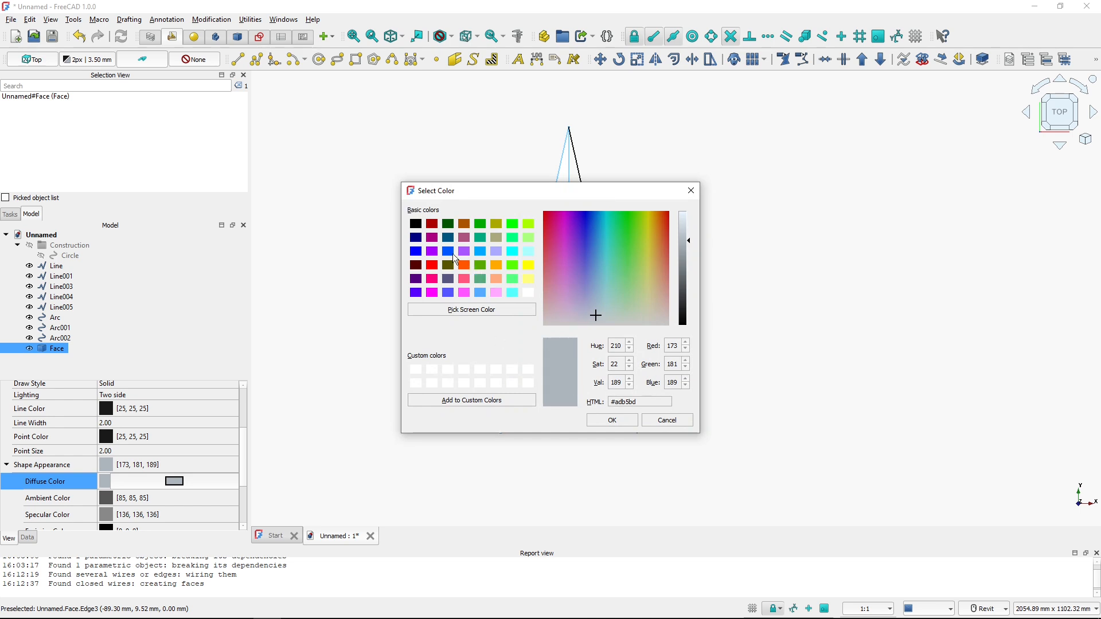
left_click(417, 225)
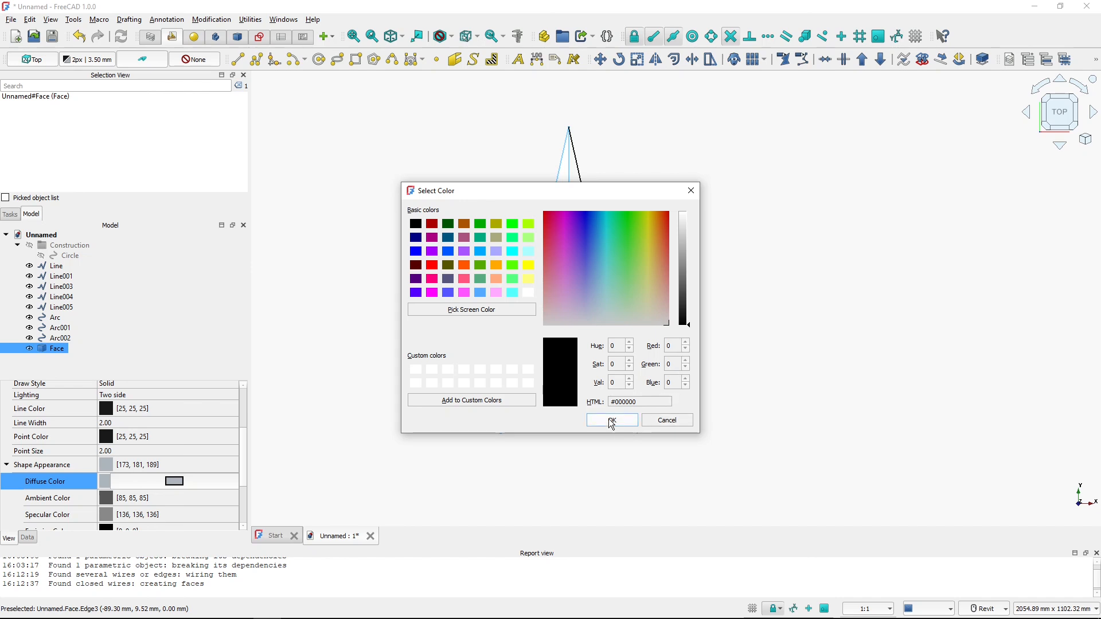
left_click(612, 422)
left_click(452, 234)
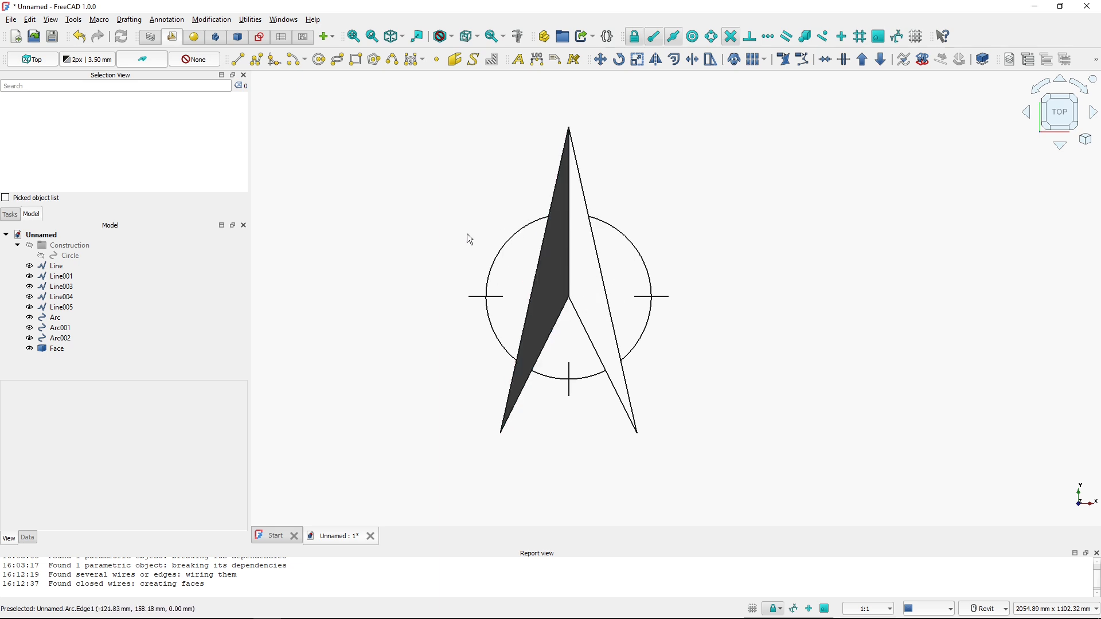
Switch to the PDF reference to compare the filled arrow, then return to FreeCAD
key("alt+Tab")
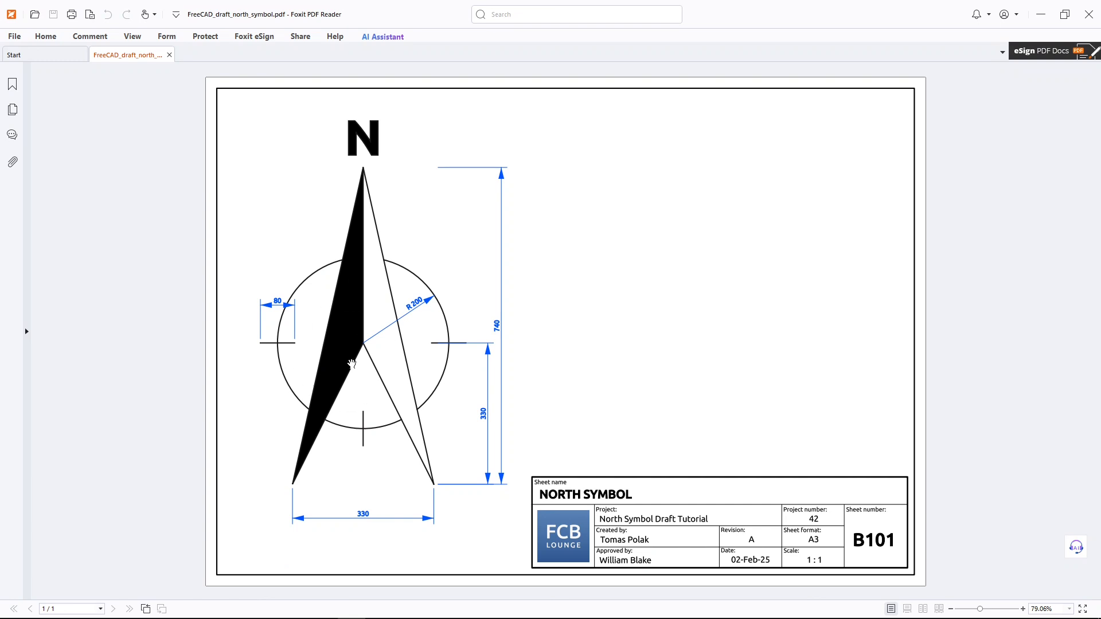
key("ctrl")
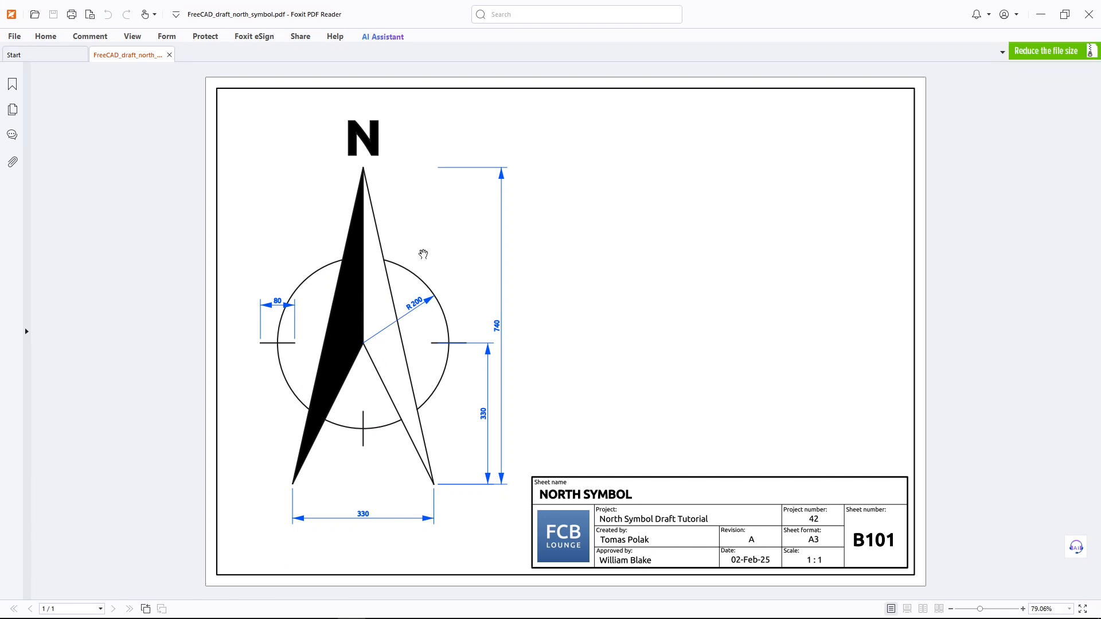
key("ctrl")
key("ctrl")
key("alt+Tab")
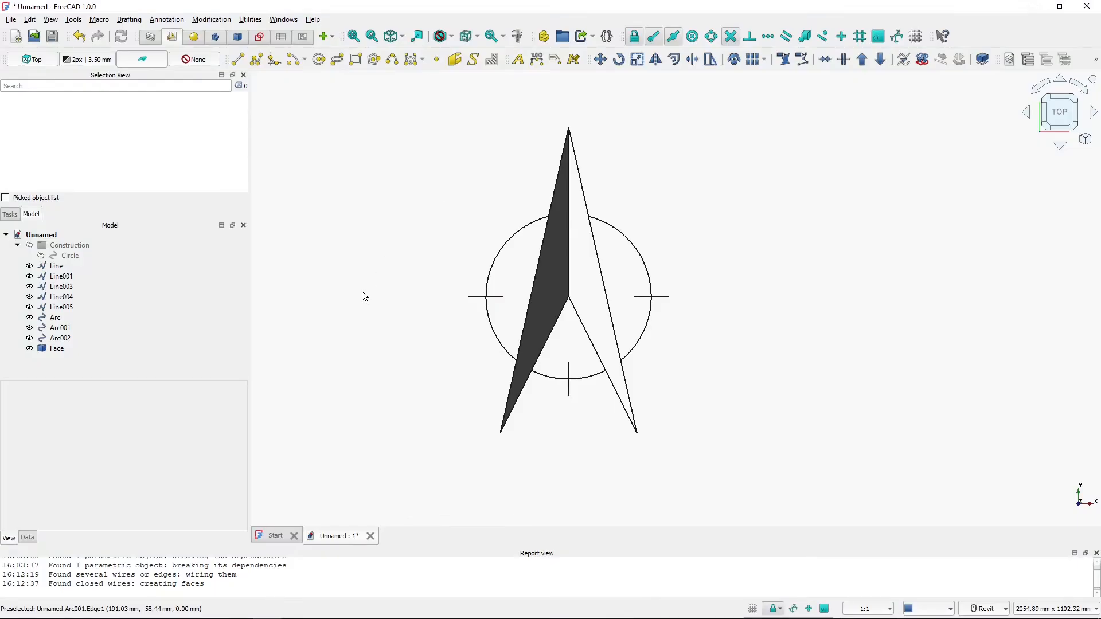
Delete the Construction group together with its contents
left_click(63, 246)
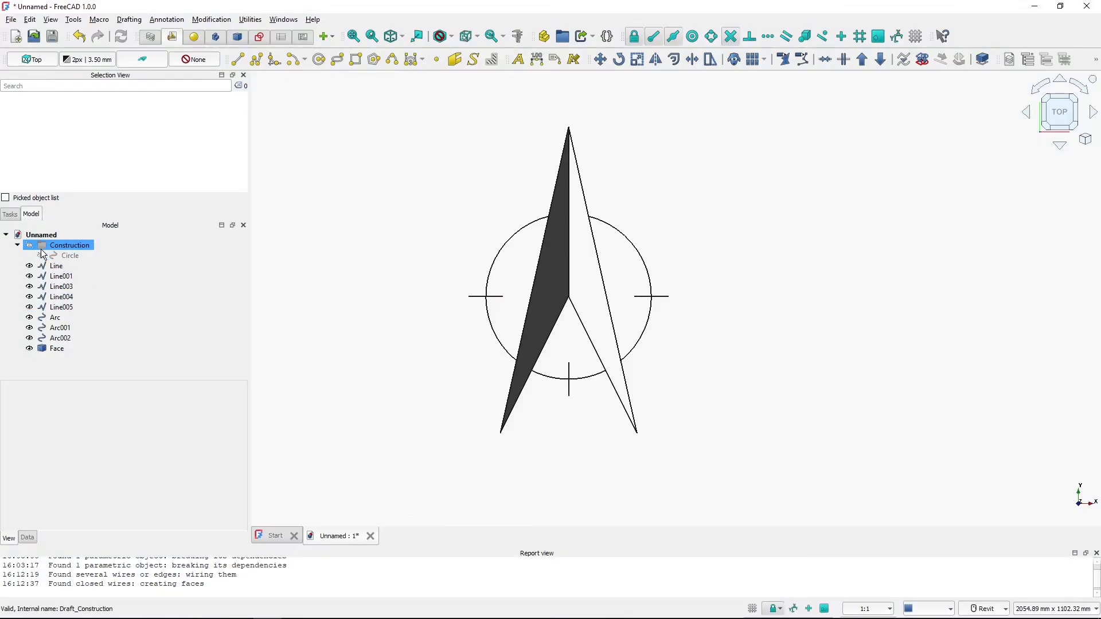
left_click(65, 251)
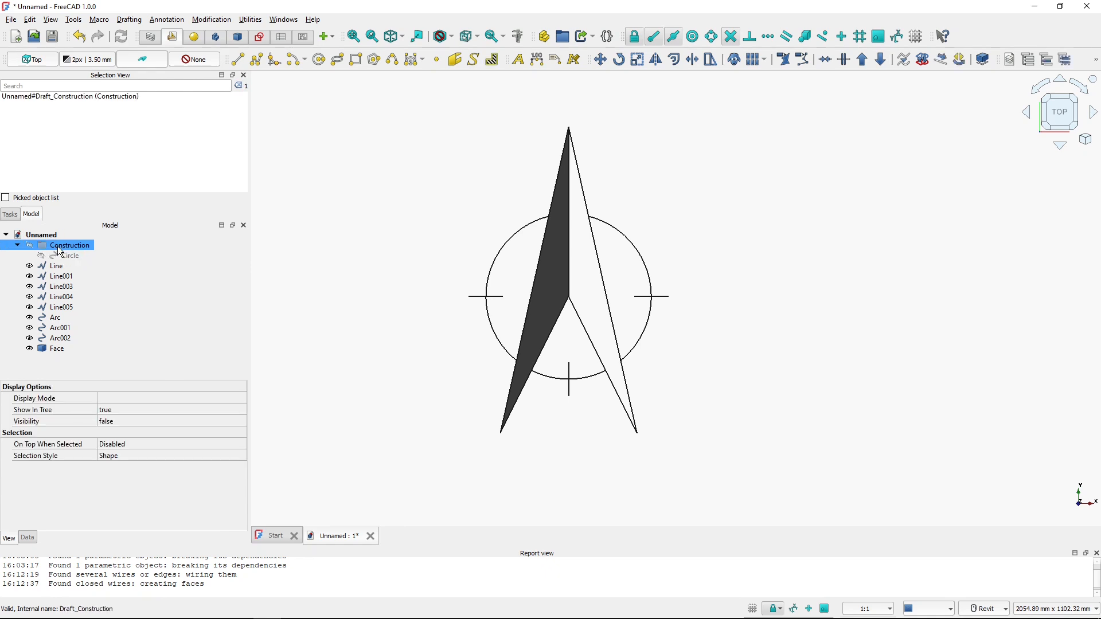
key("Delete")
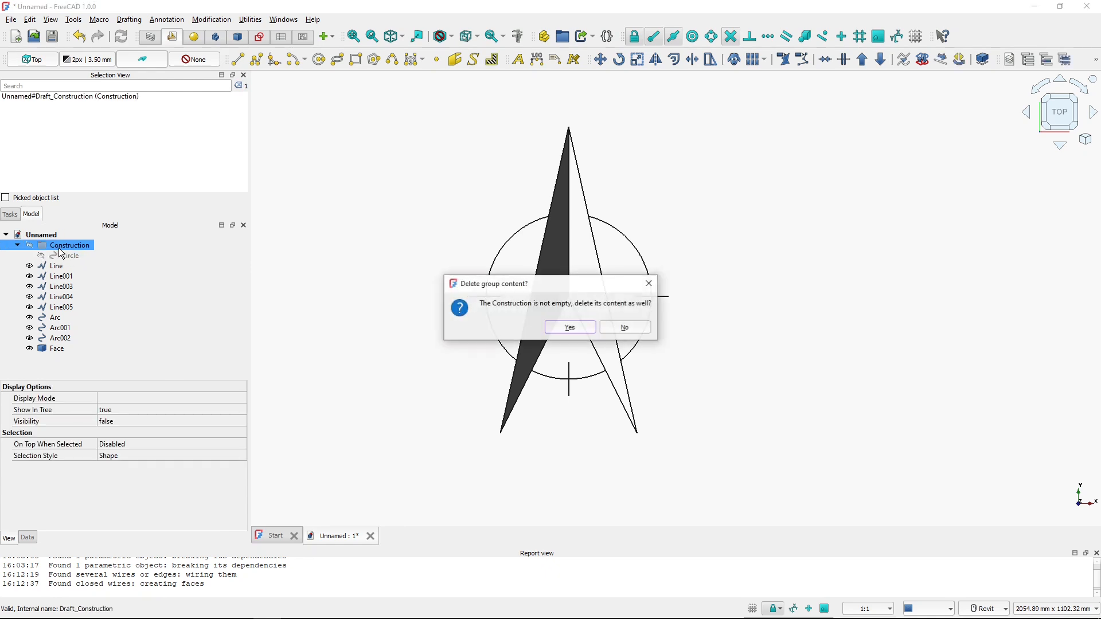
left_click(575, 330)
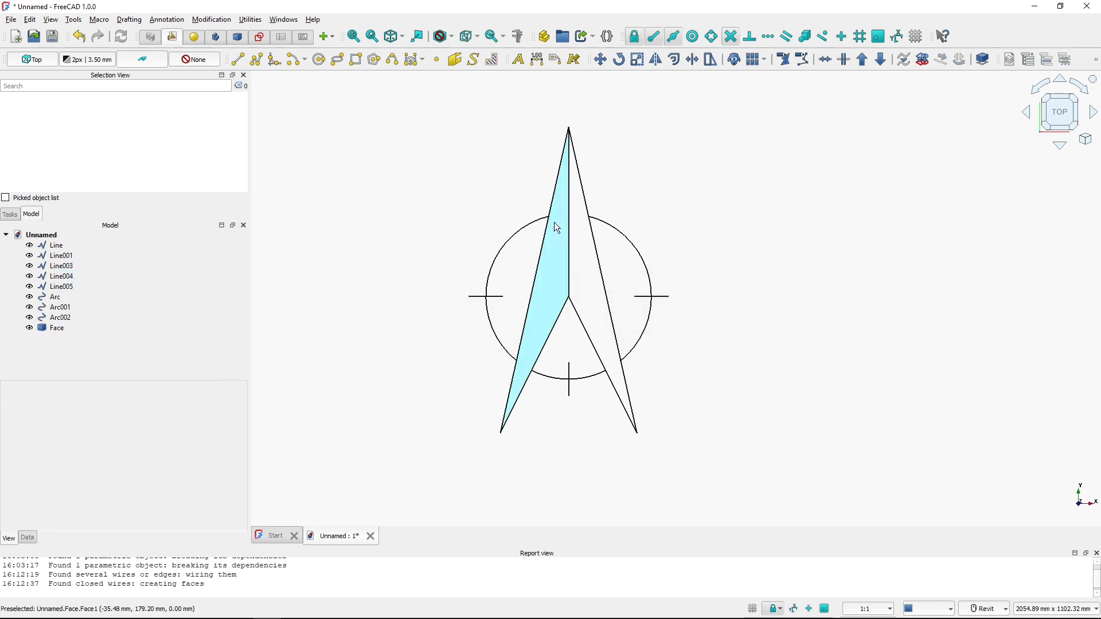
Place a text annotation reading N above the tip of the arrow
middle_click_drag(557, 228, 589, 277)
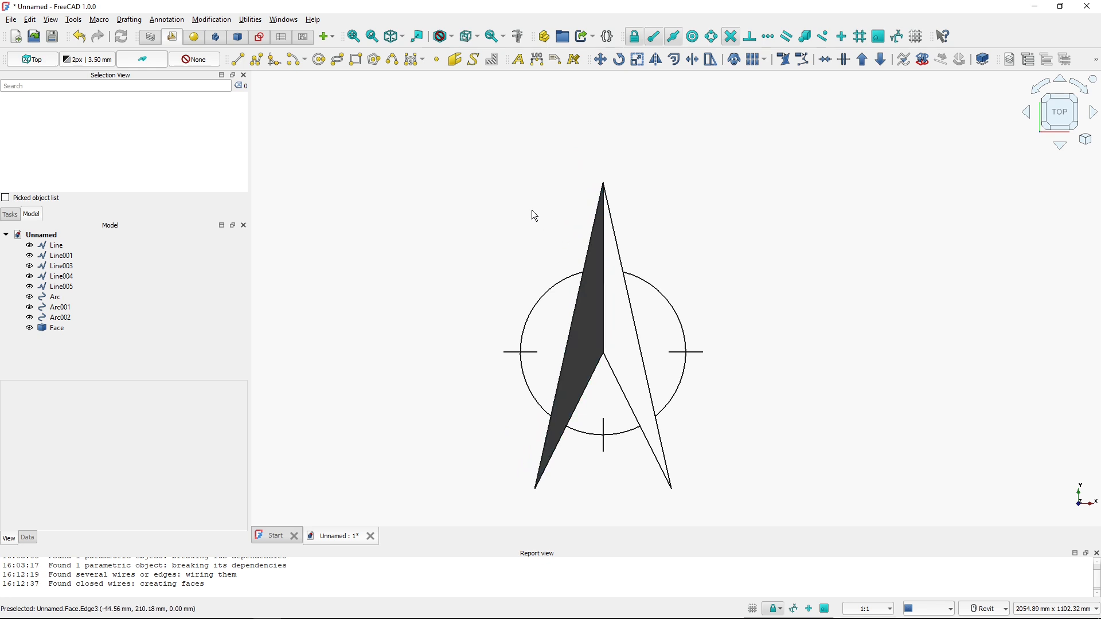
left_click(519, 60)
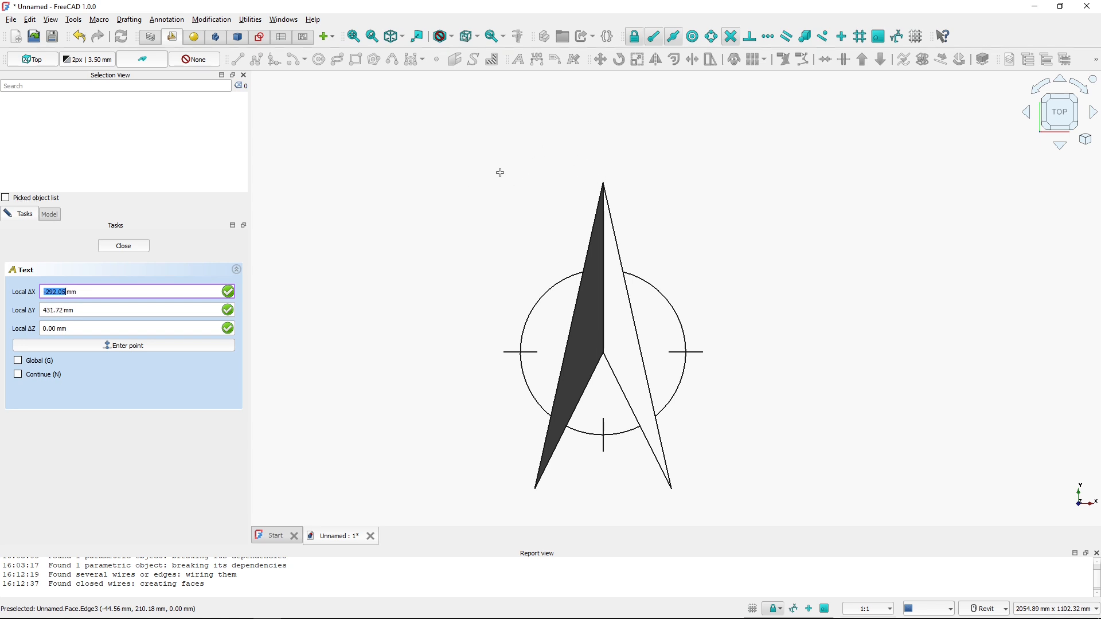
left_click(481, 177)
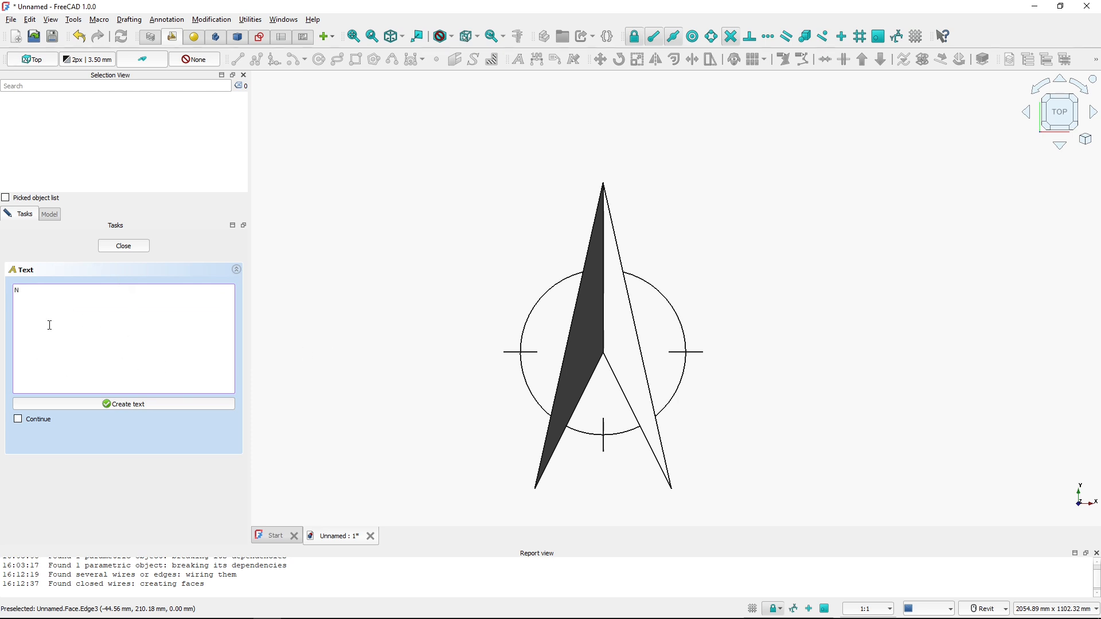
left_click(123, 404)
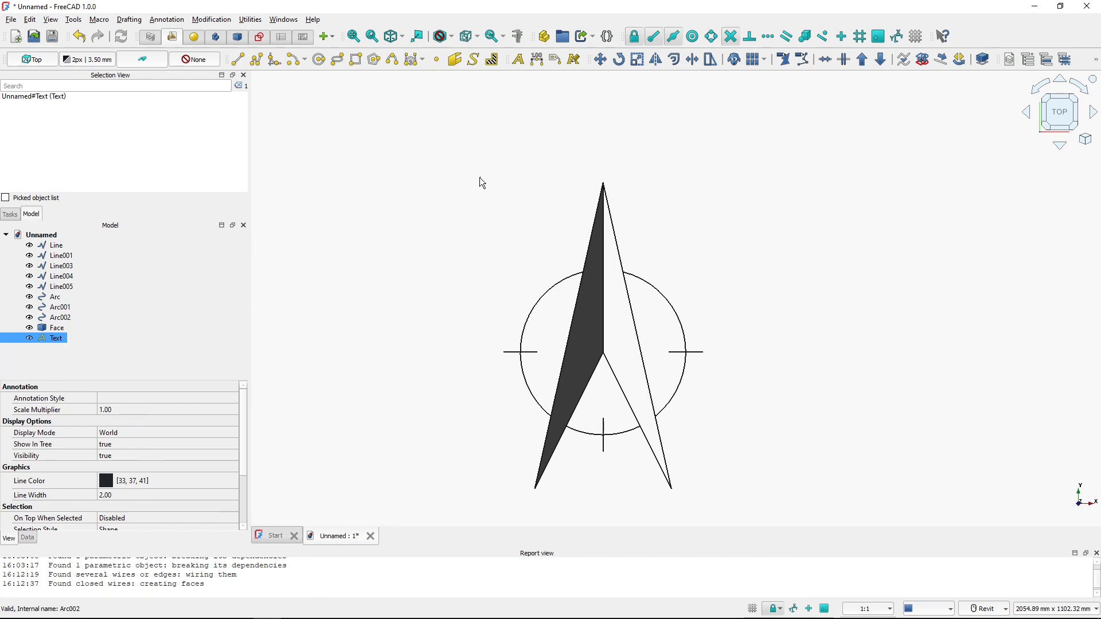
Set the N text's font size to 100 mm
scroll(483, 183, "up", 4)
scroll(480, 180, "up", 15)
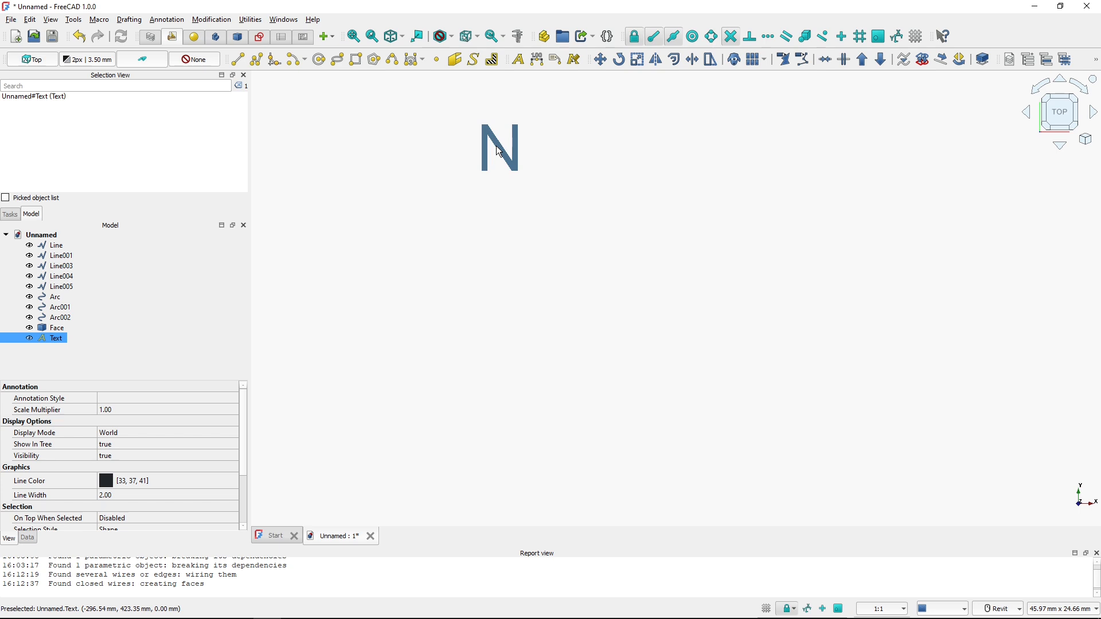
scroll(491, 160, "down", 19)
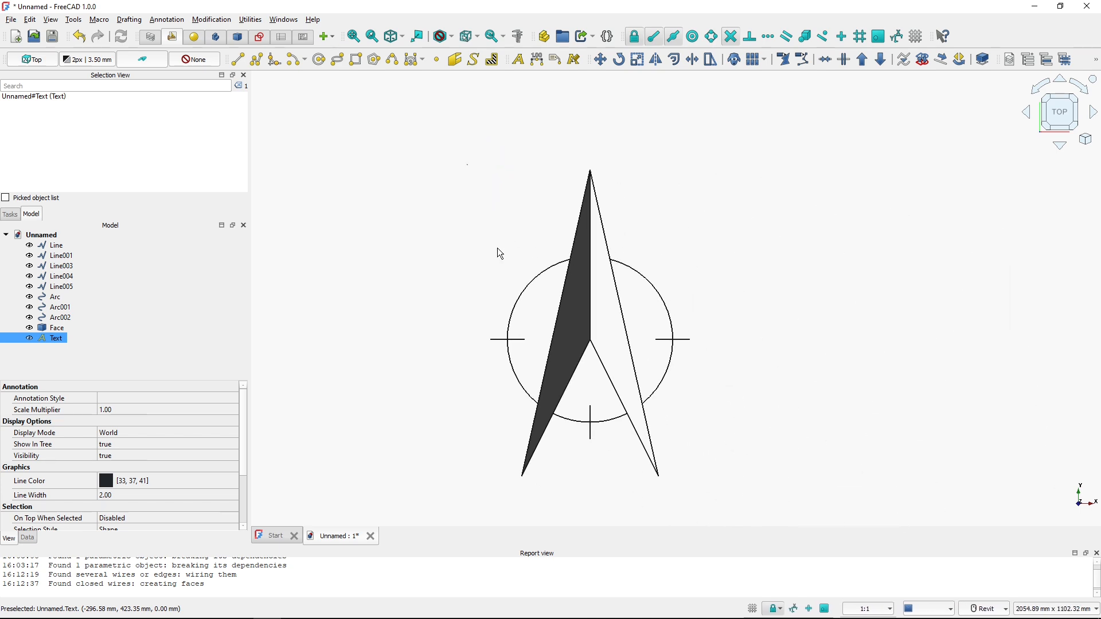
scroll(498, 247, "up", 1)
left_click(58, 335)
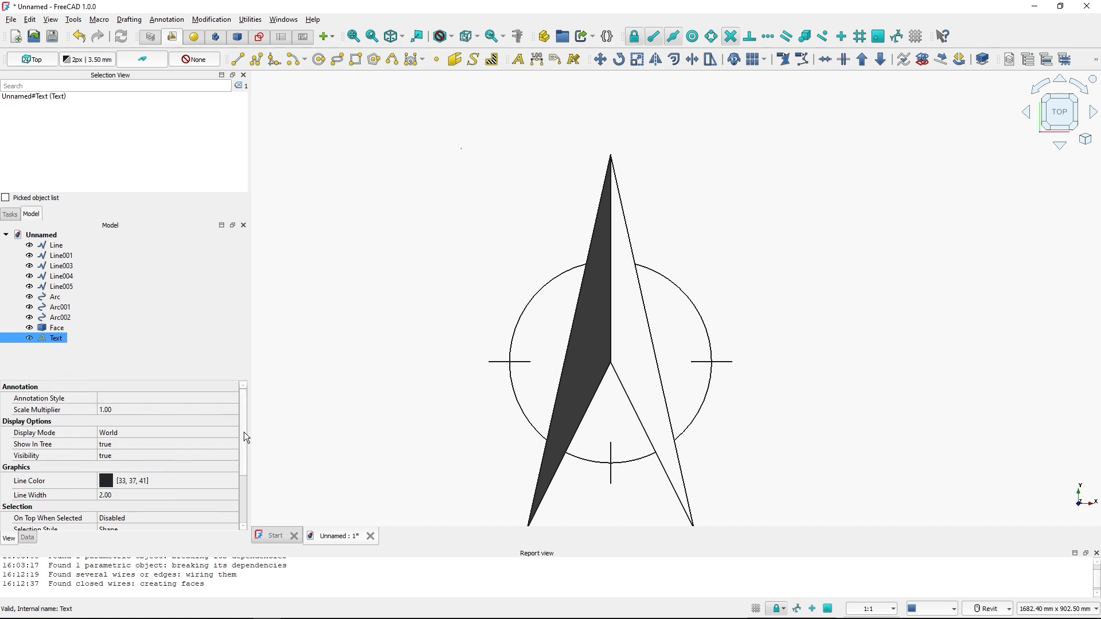
left_click_drag(245, 439, 239, 486)
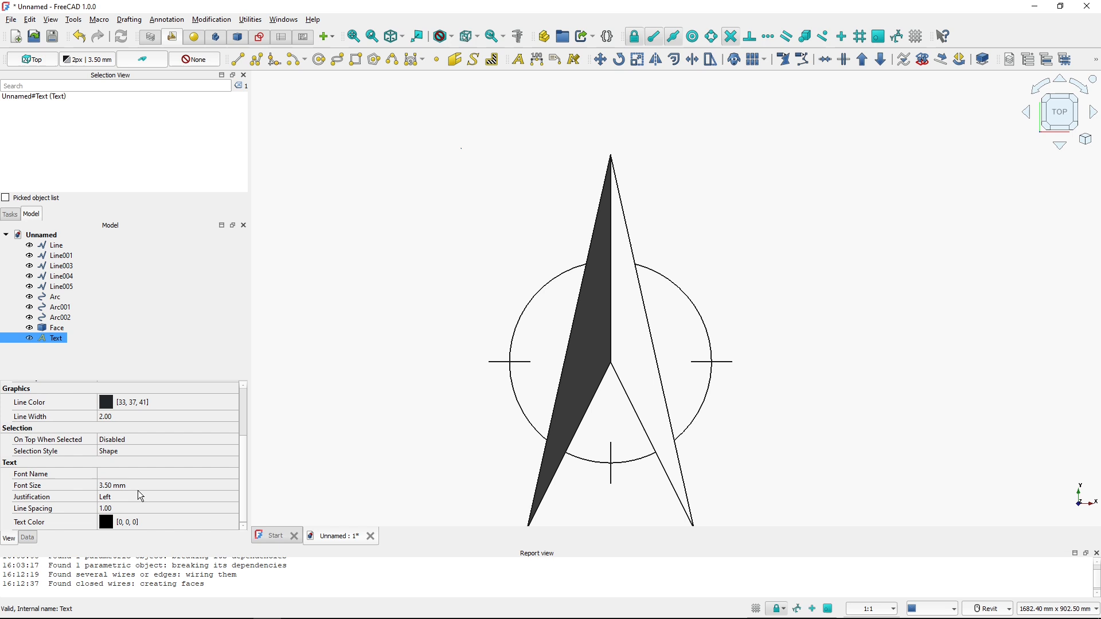
left_click(159, 485)
type("100")
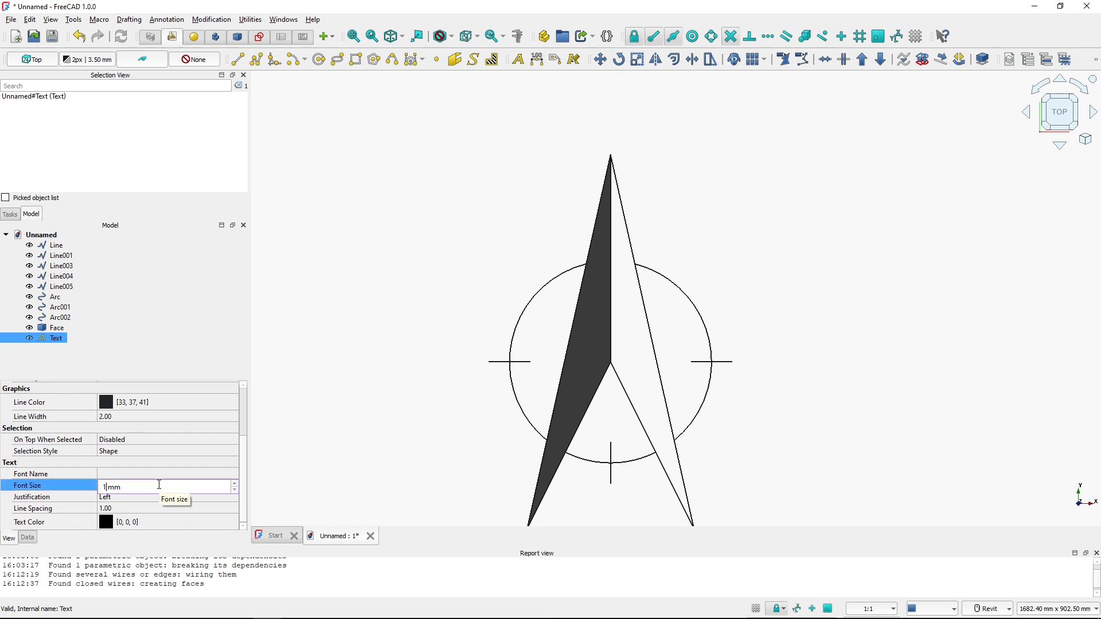
key("Return")
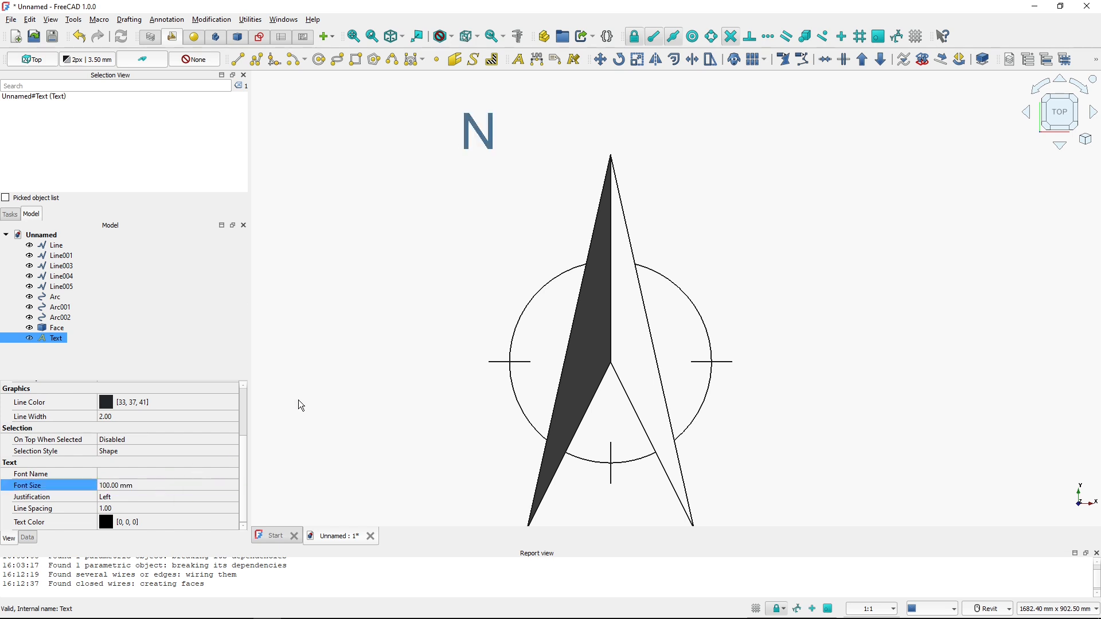
left_click(351, 279)
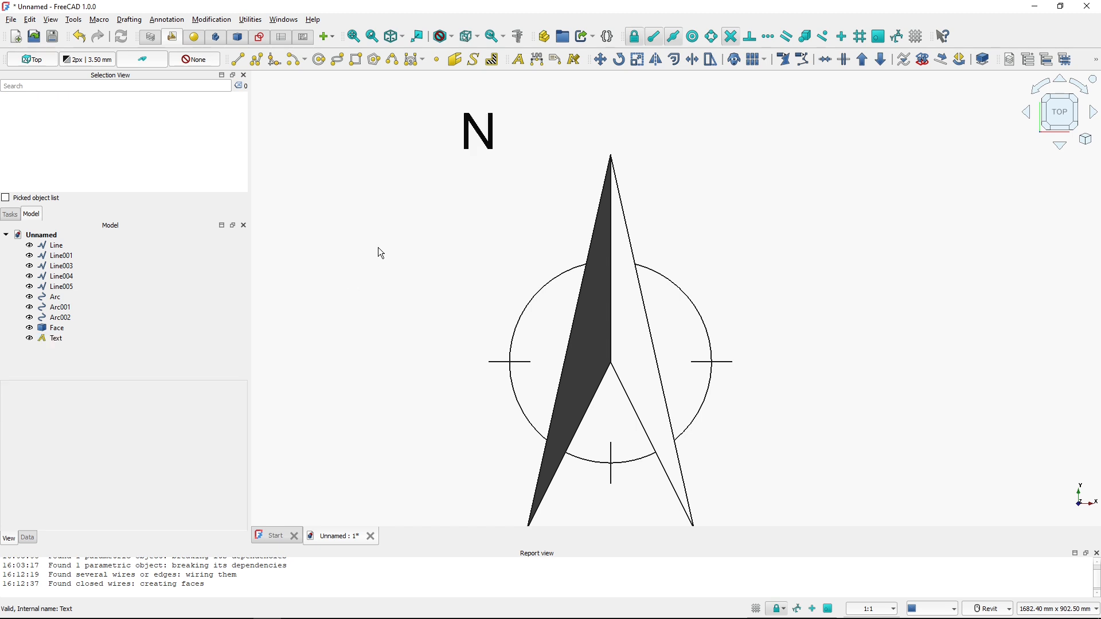
Move the N text so it sits centred just above the arrow's tip
left_click(479, 134)
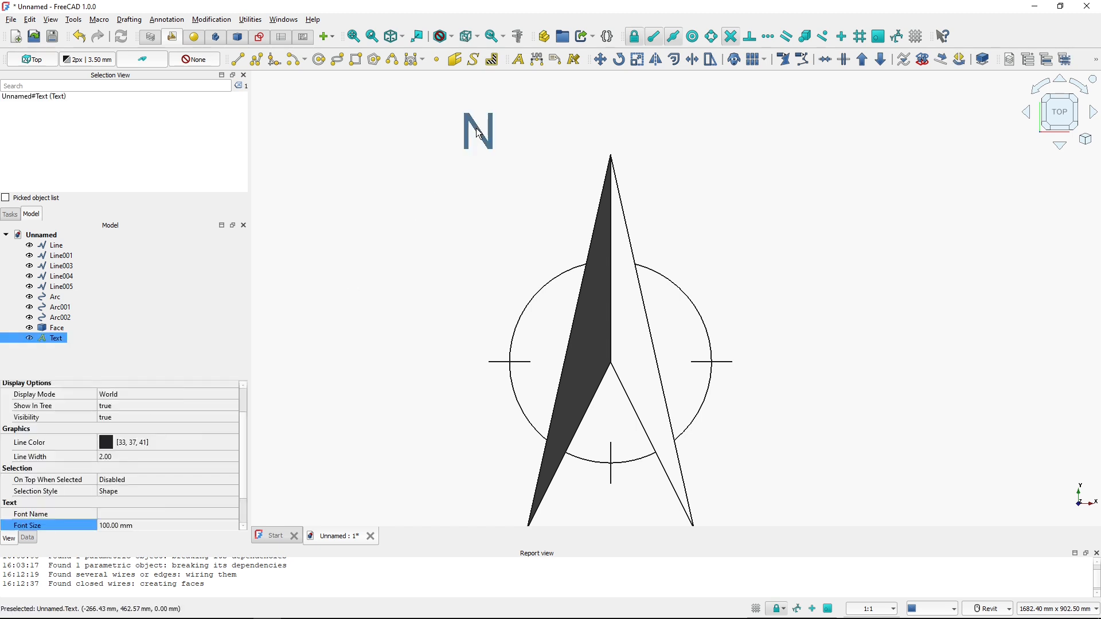
left_click(600, 59)
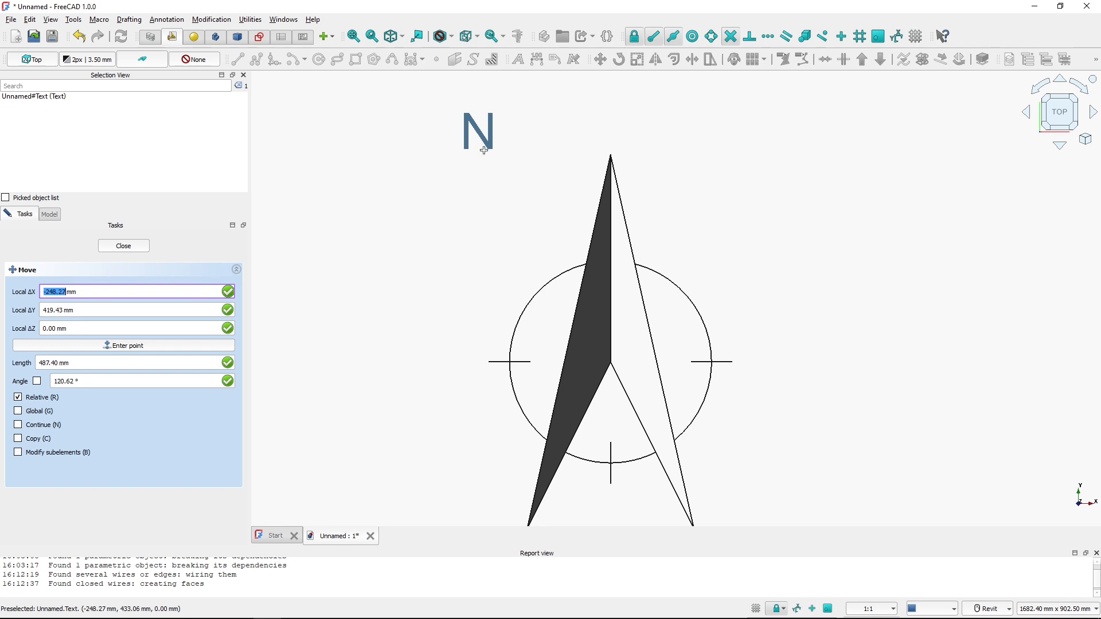
left_click(636, 38)
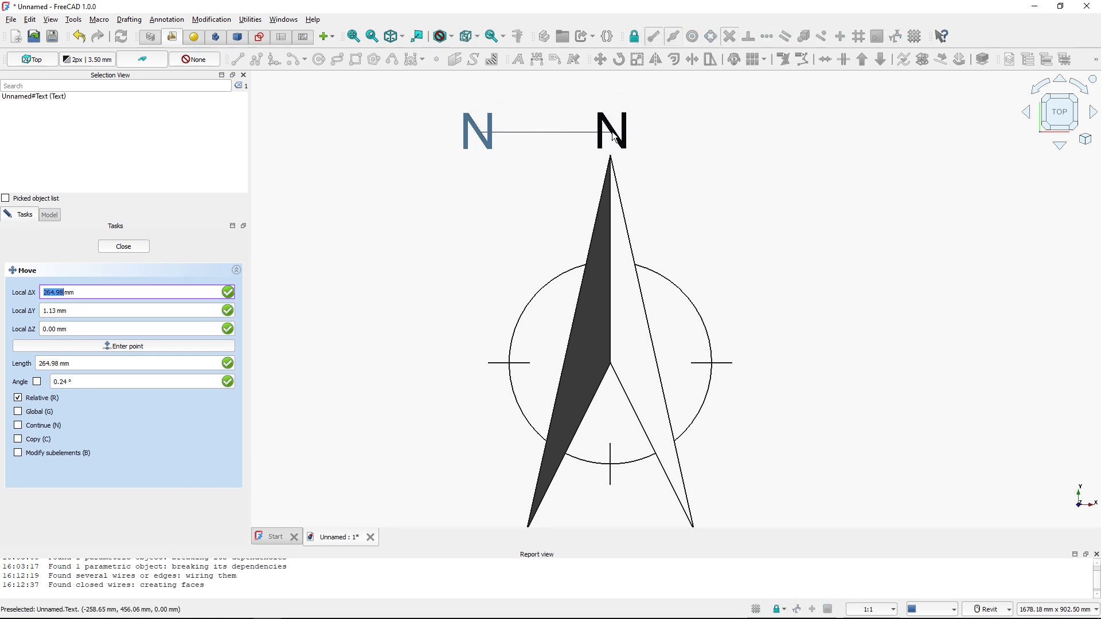
left_click(614, 137)
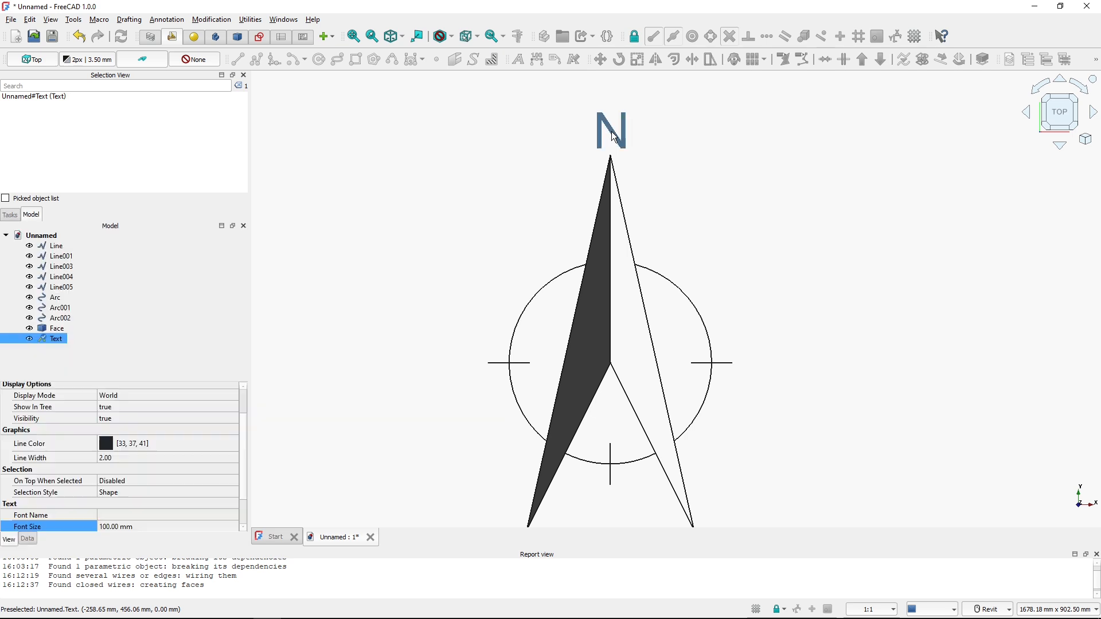
Inspect the drawing's lines, arc, face and text by selecting them in the model tree
left_click(651, 198)
scroll(639, 191, "down", 2)
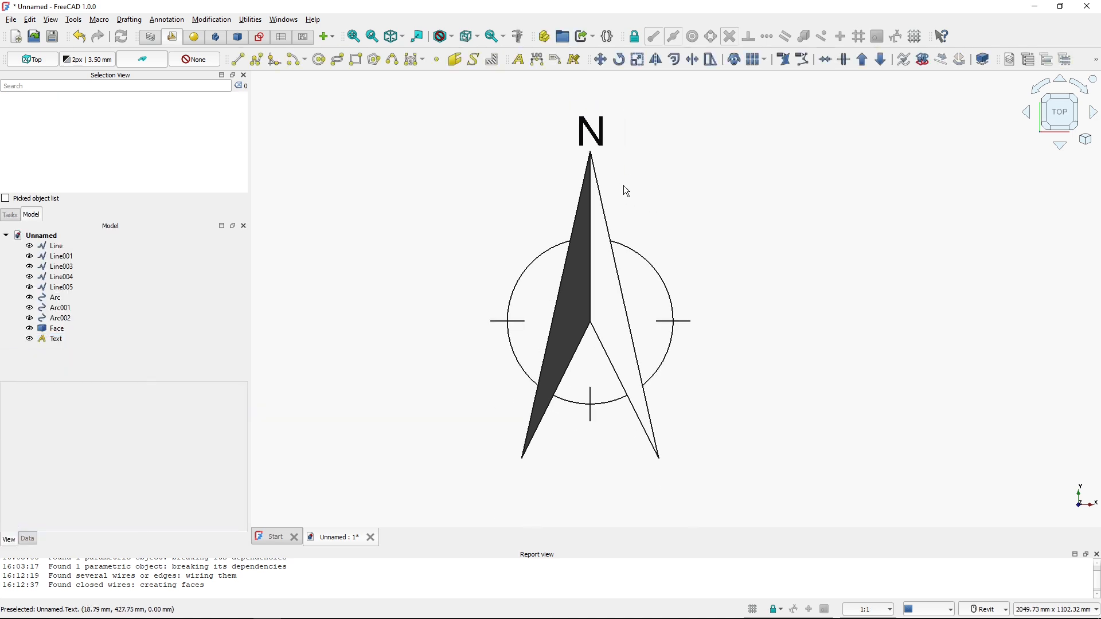
mouse_move(622, 187)
middle_mouse_down()
mouse_move(644, 187)
mouse_move(640, 200)
middle_mouse_up()
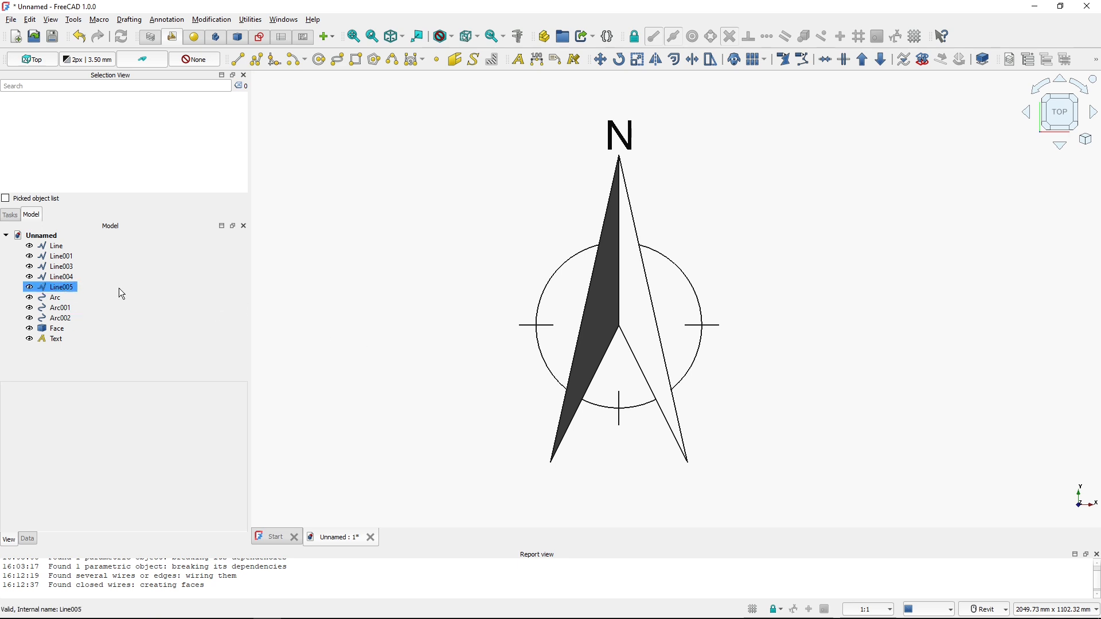
left_click(51, 246)
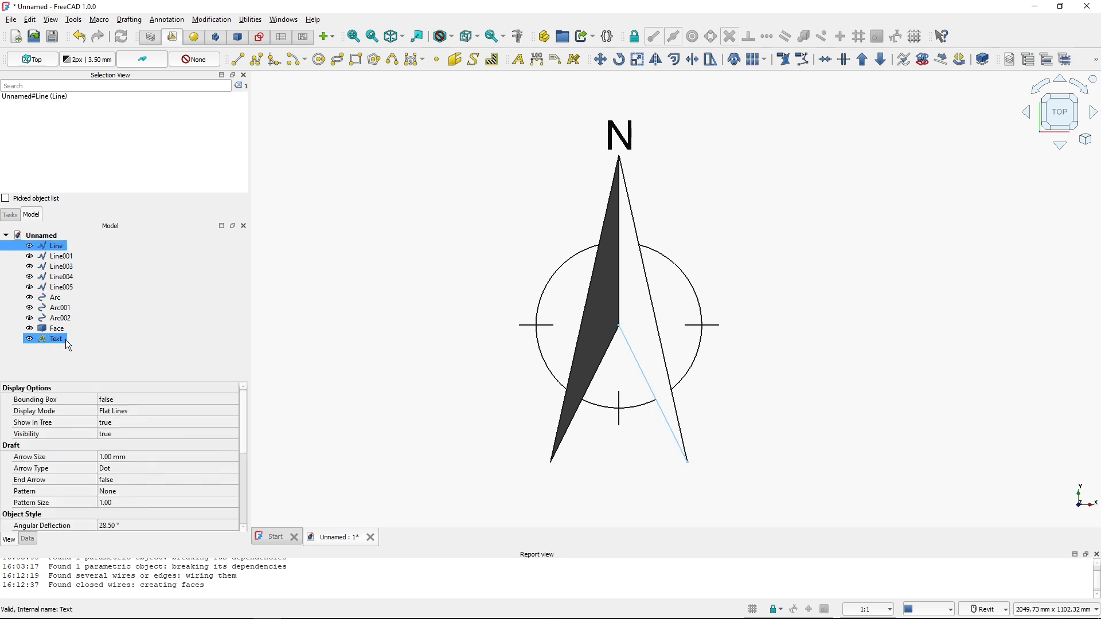
left_click(66, 340, "shift")
left_click(58, 298)
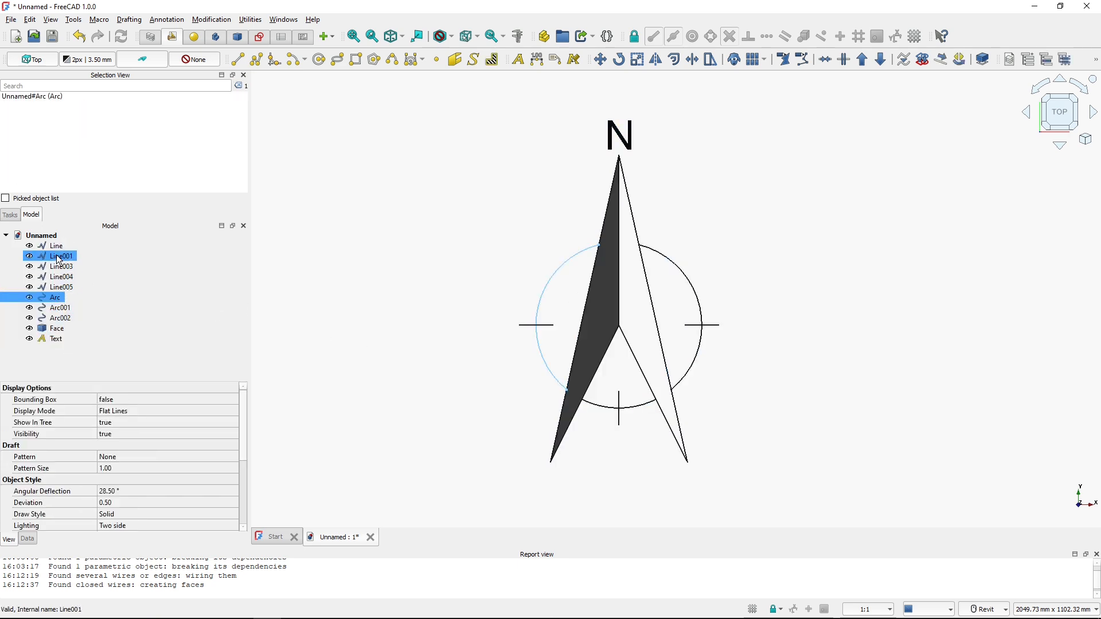
left_click(108, 331)
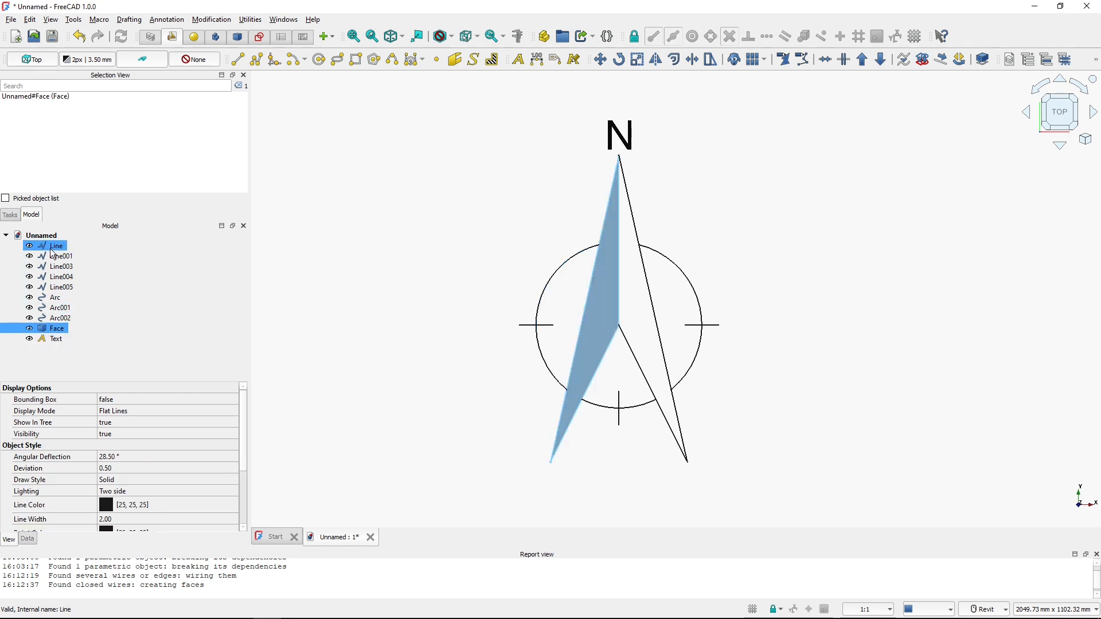
left_click(401, 241)
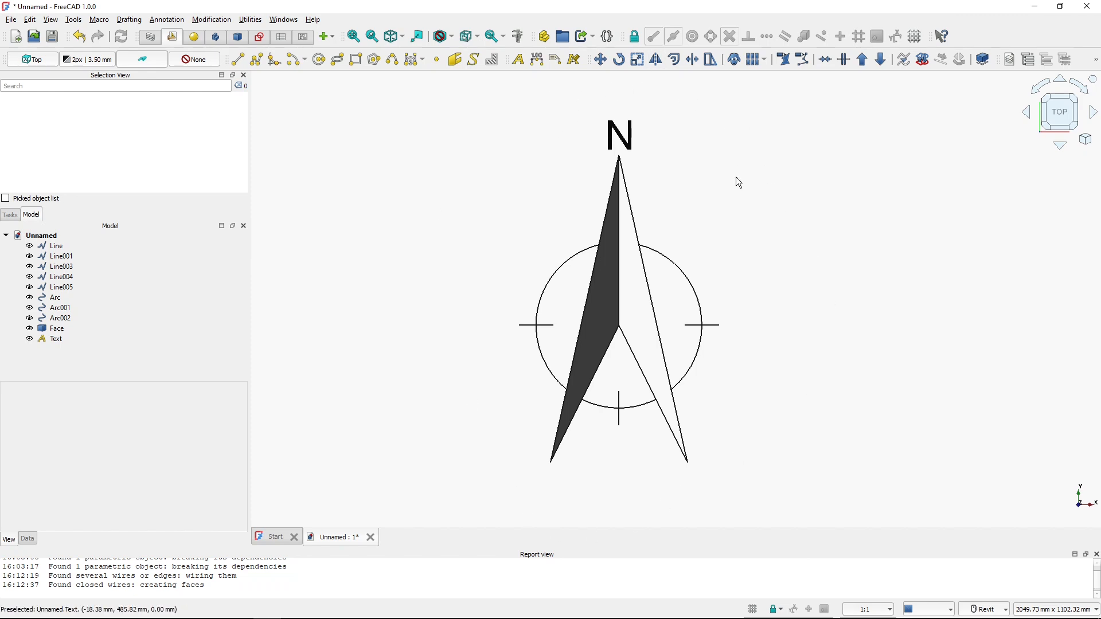
key("ctrl")
key("ctrl")
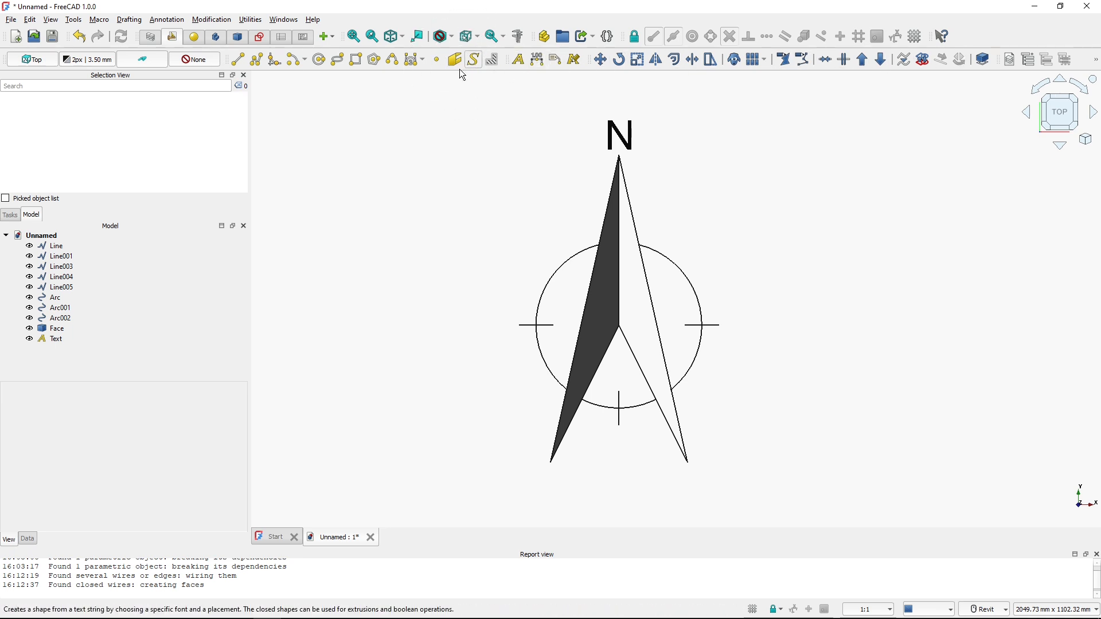
key("ctrl")
key("ctrl")
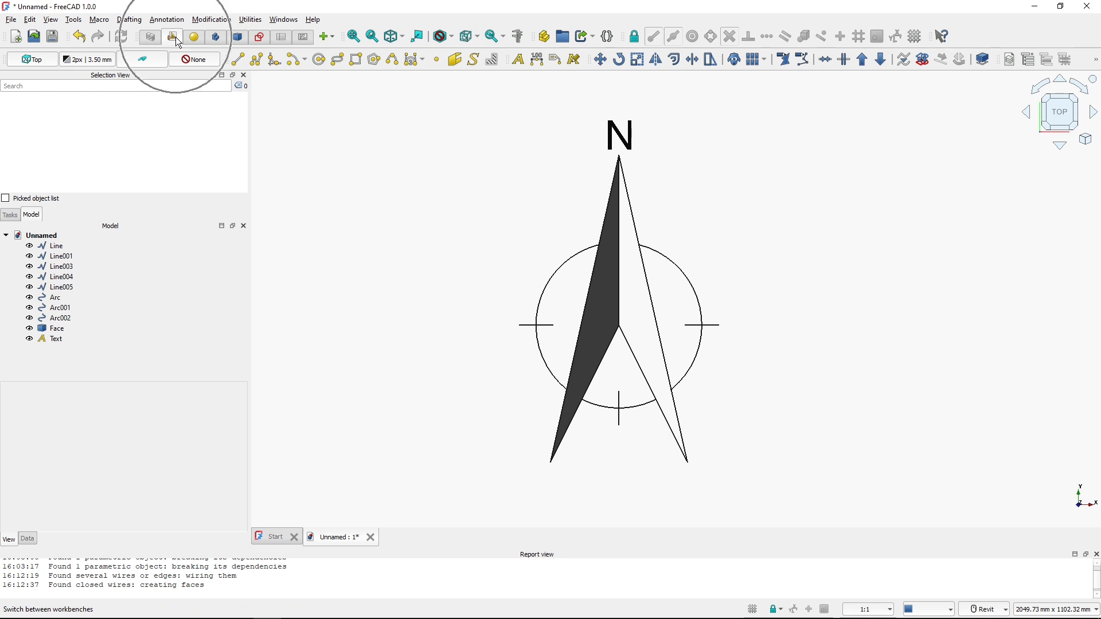
Switch to the Part workbench and combine all drawing objects into one compound
left_click(238, 38)
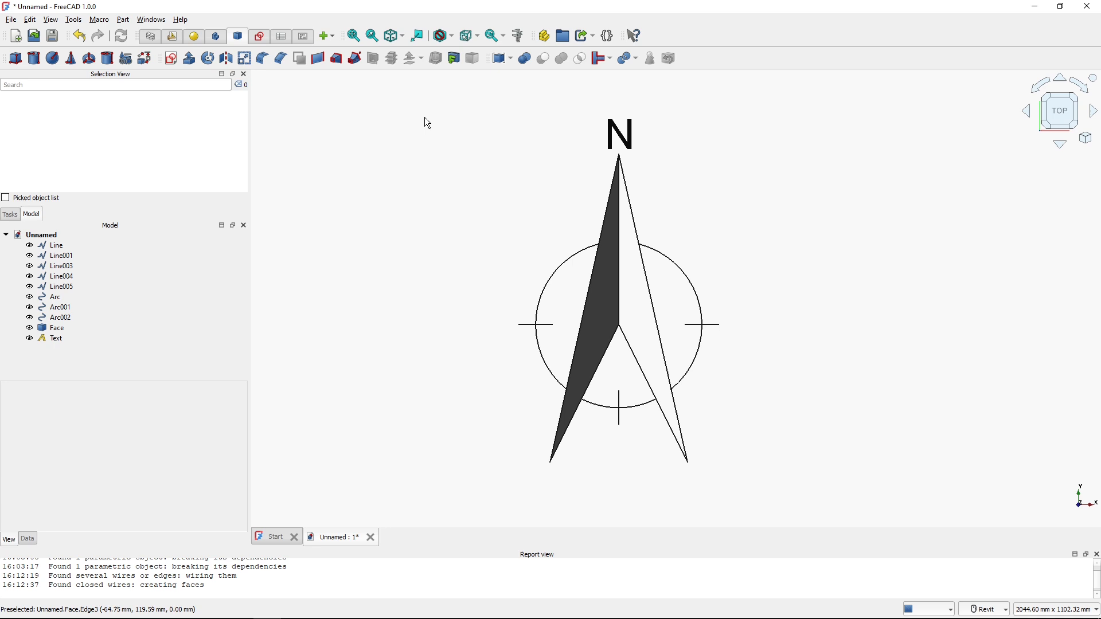
key("shift+b")
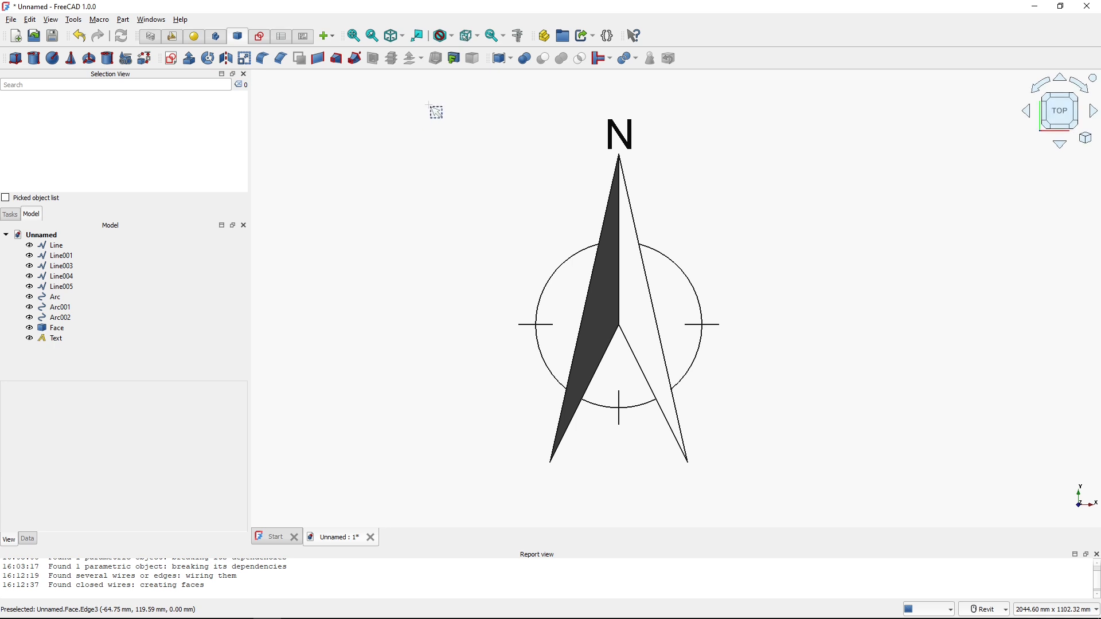
left_click_drag(412, 97, 818, 494)
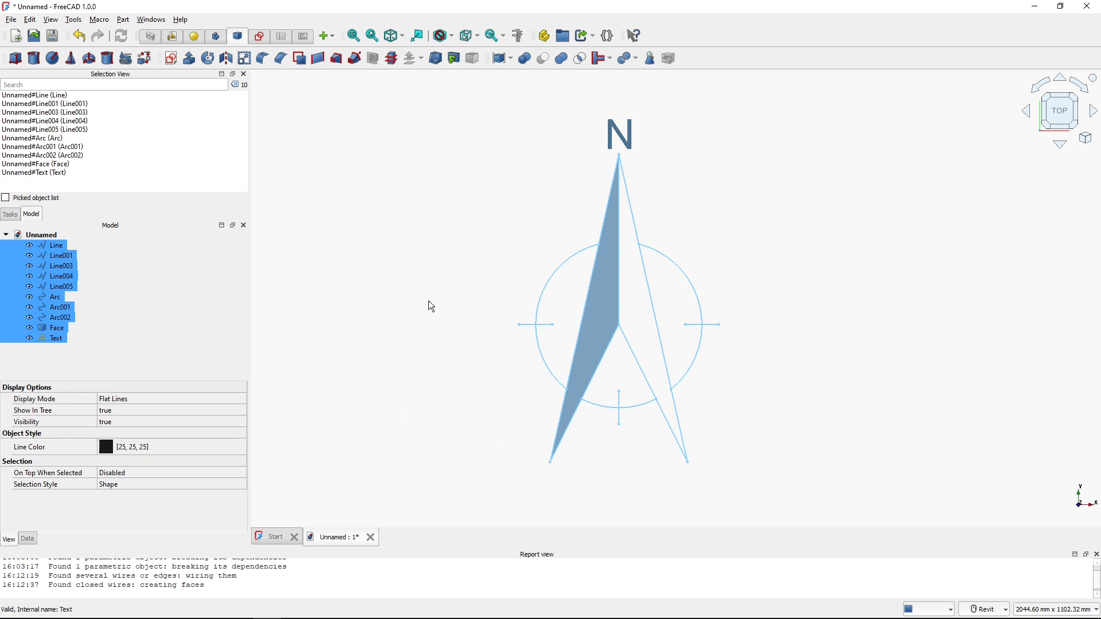
left_click(502, 57)
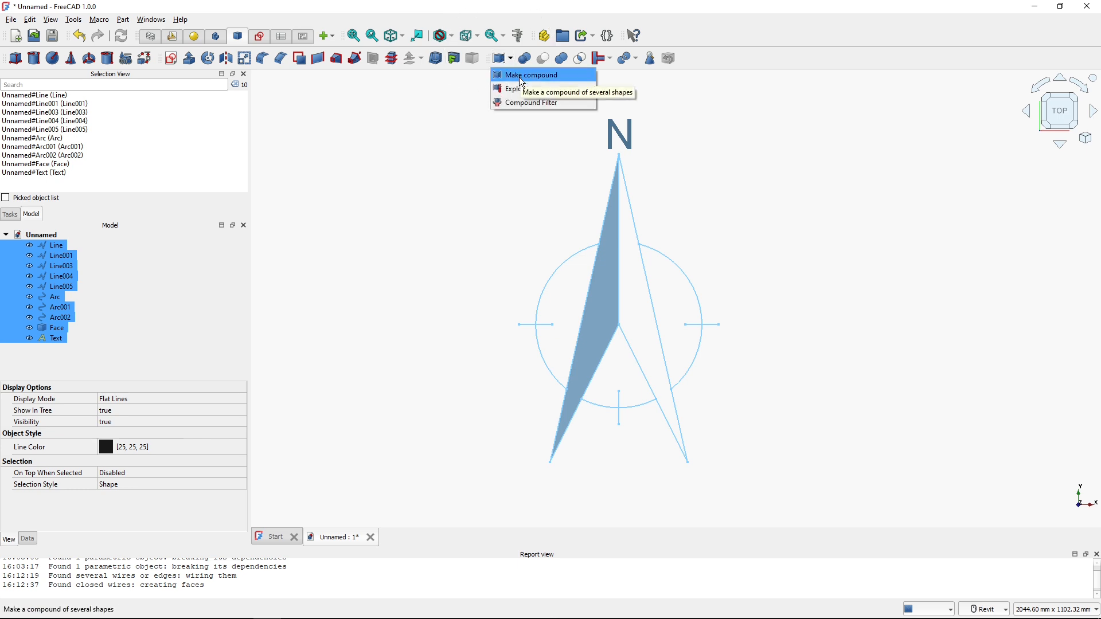
left_click(522, 77)
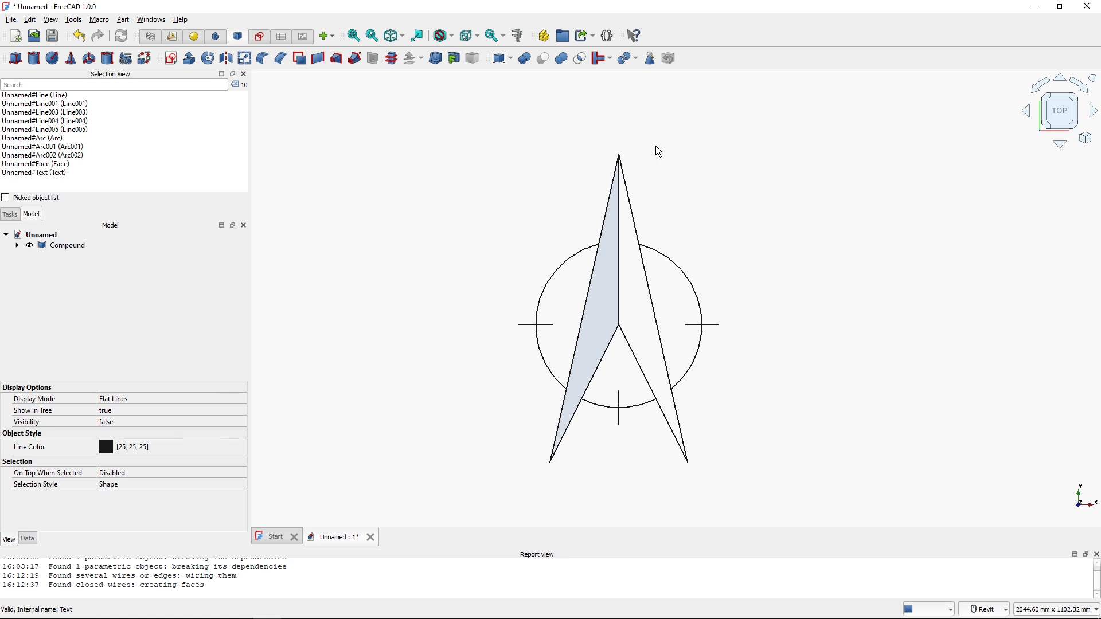
Expand the compound in the model tree to review its member objects
left_click(67, 248)
left_click(17, 245)
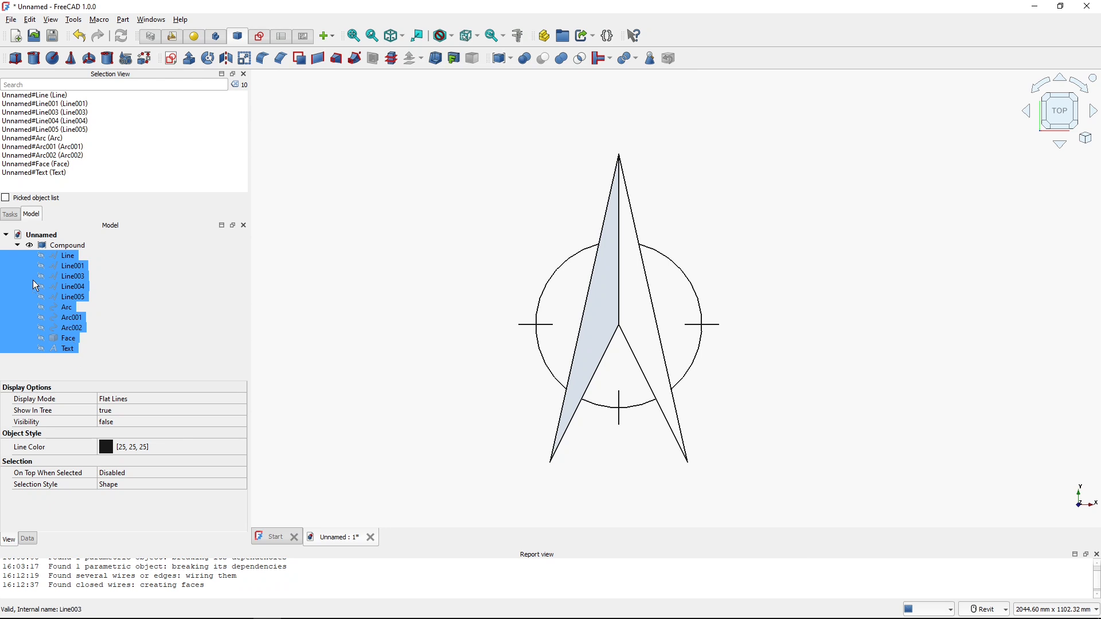
left_click(17, 245)
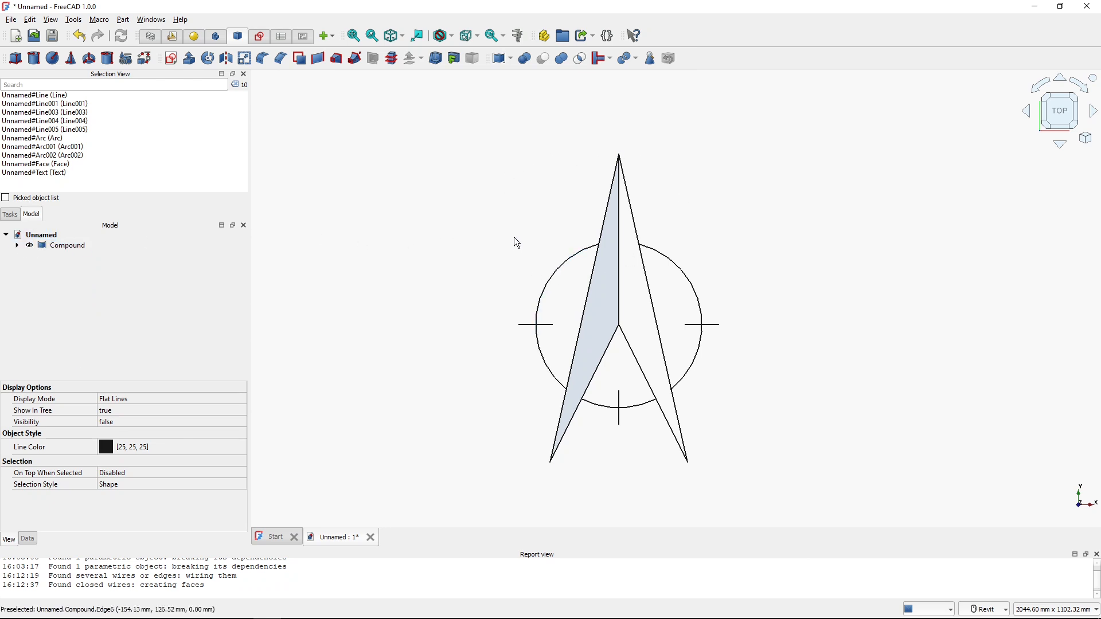
left_click(523, 265)
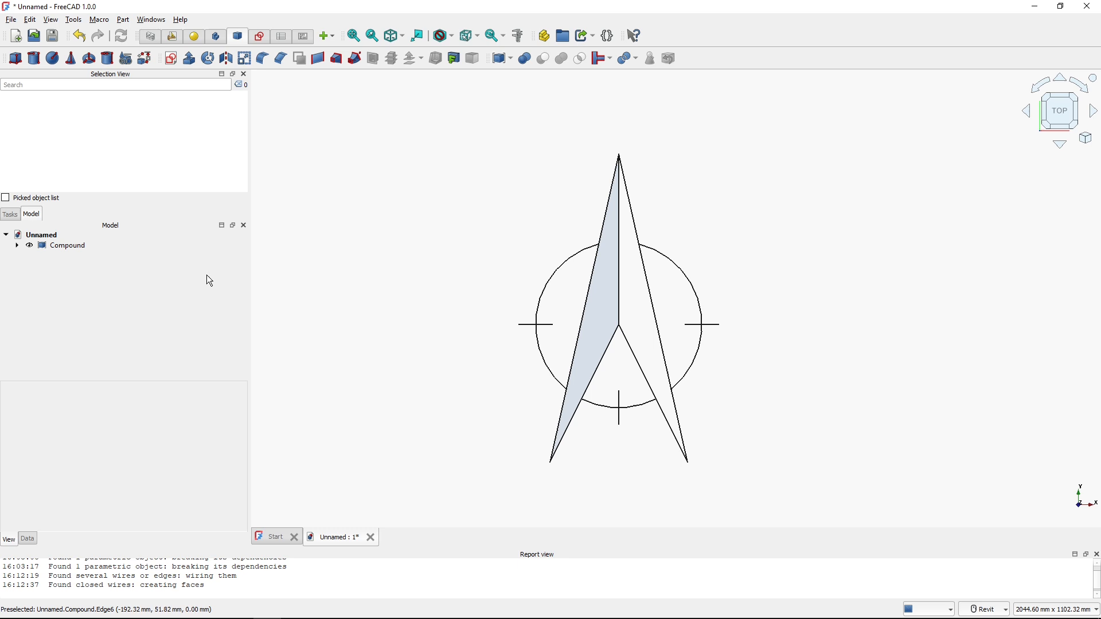
left_click(62, 246)
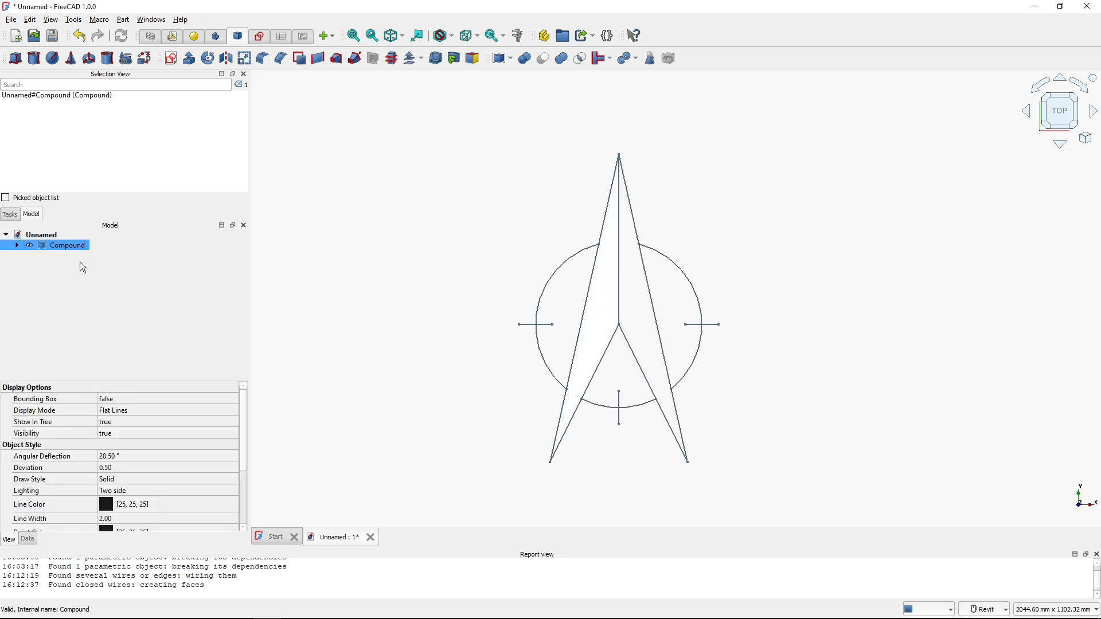
left_click(17, 246)
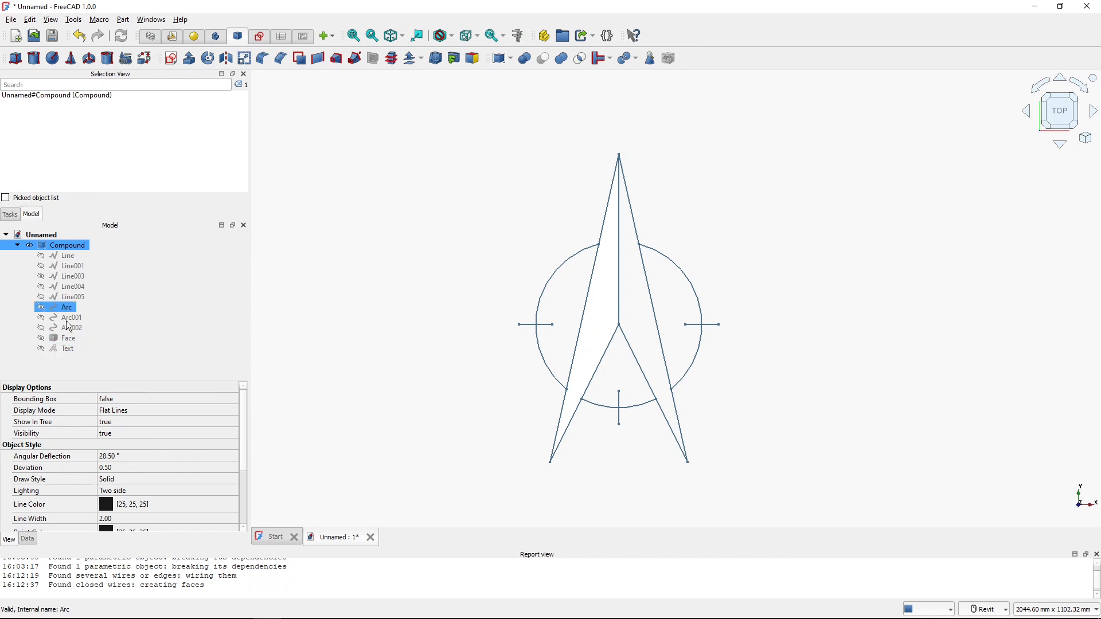
left_click(17, 245)
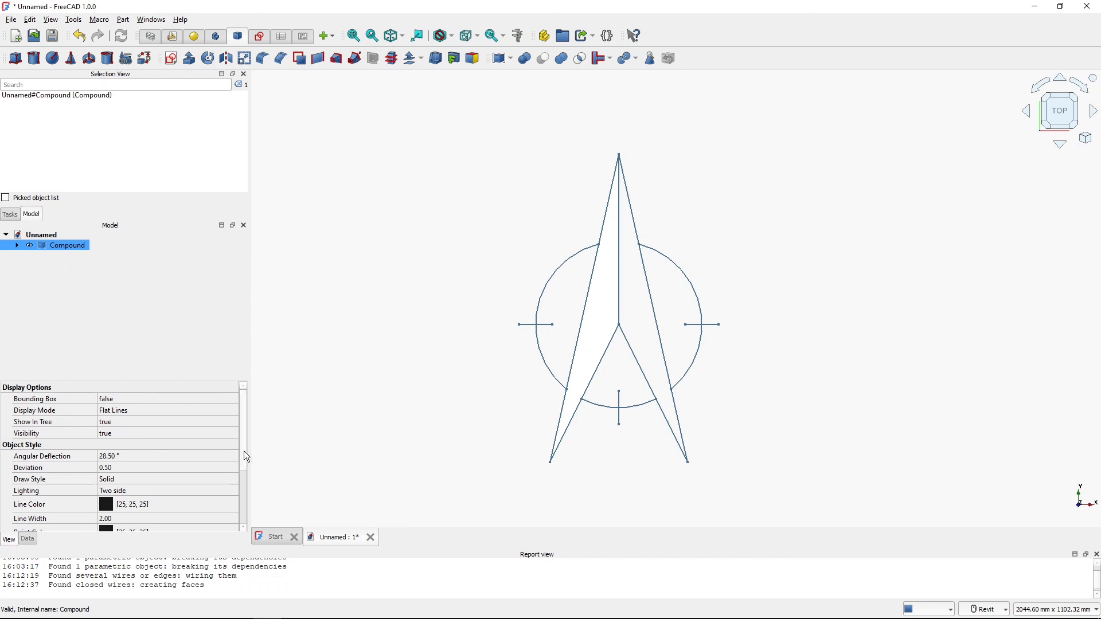
Set the compound's shape appearance diffuse colour to black (#000000)
left_click_drag(244, 451, 248, 506)
key("ctrl")
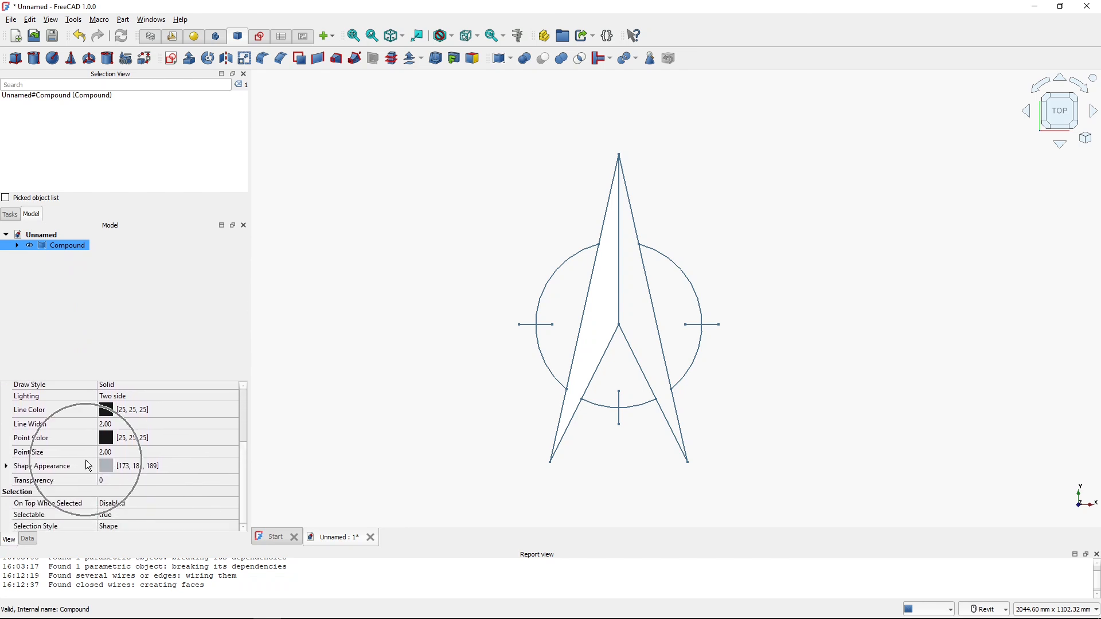
double_click(88, 466)
left_click(117, 488)
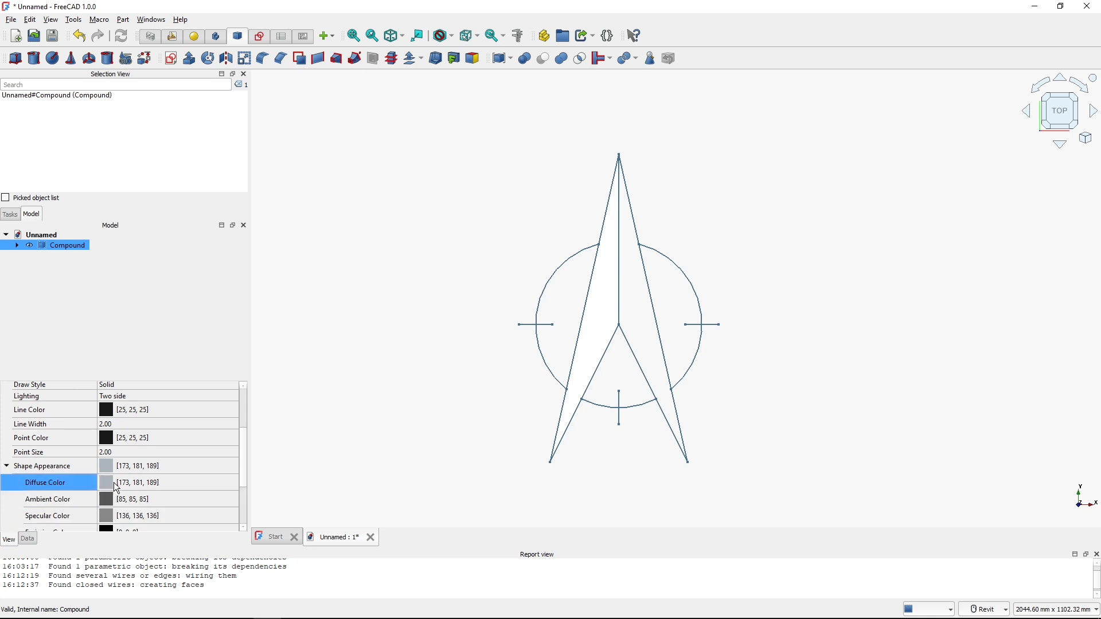
left_click(174, 482)
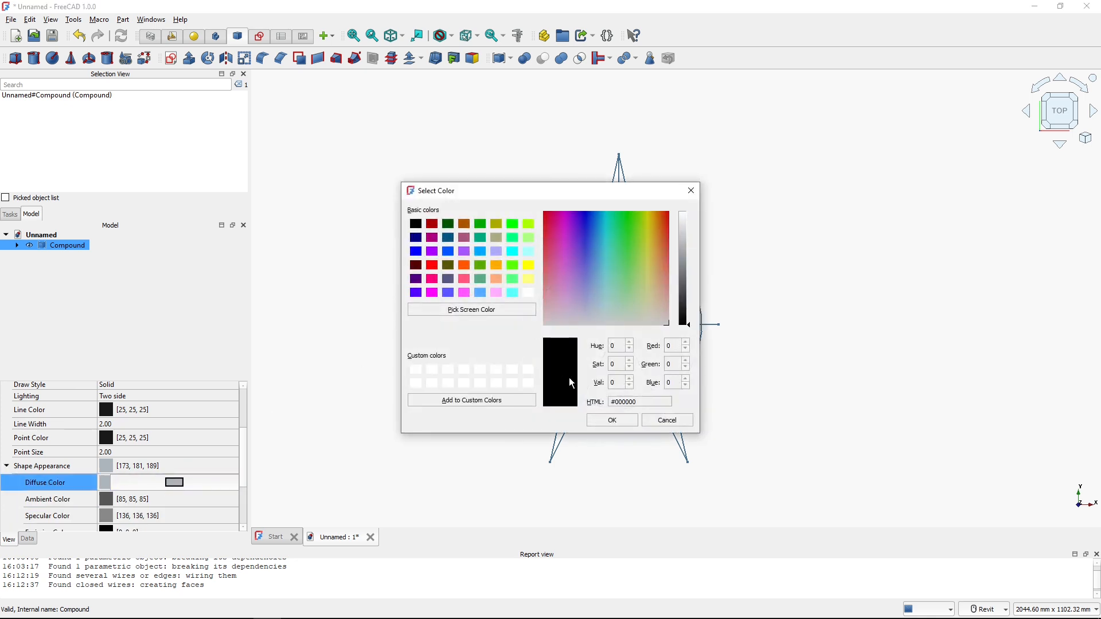
left_click(598, 419)
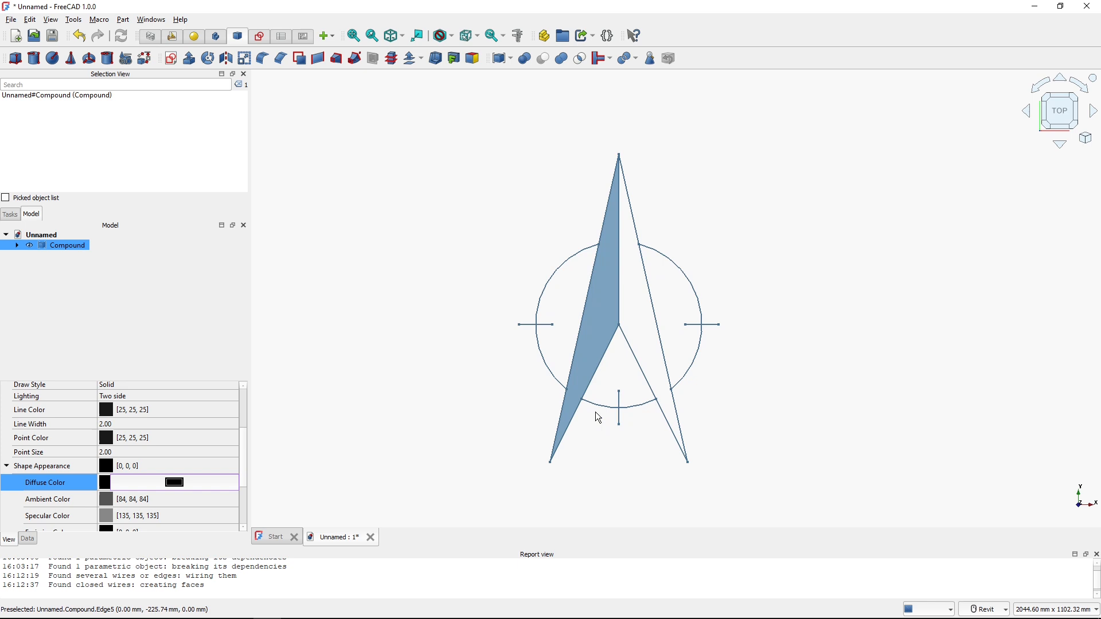
Review the compound's members in the model tree, including the text
left_click(425, 394)
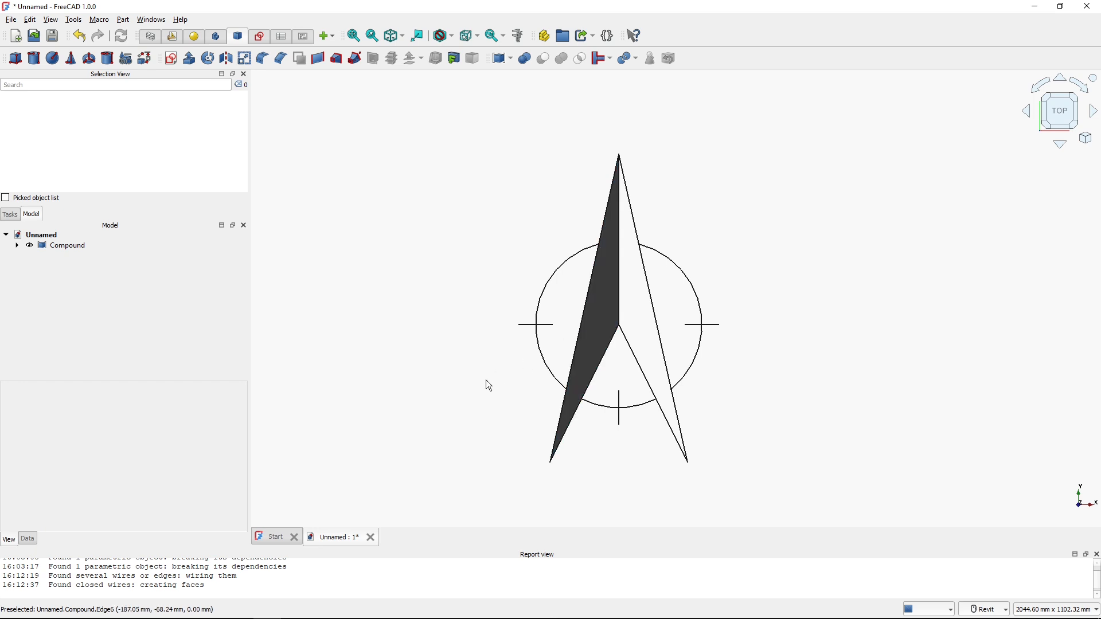
left_click(17, 246)
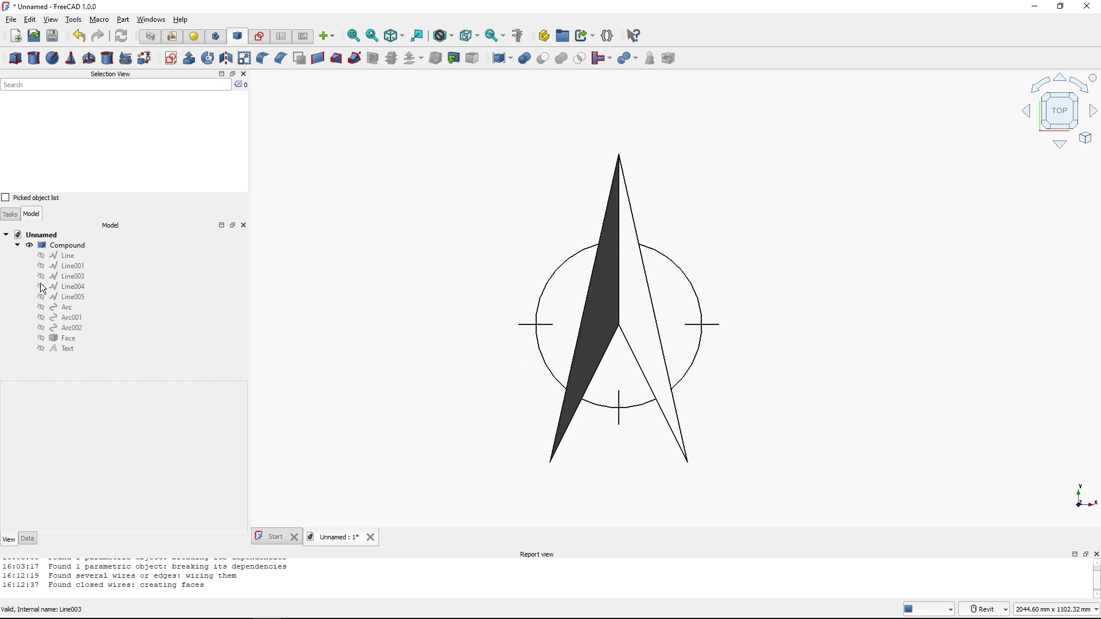
middle_click_drag(615, 114, 610, 156)
left_click(72, 351)
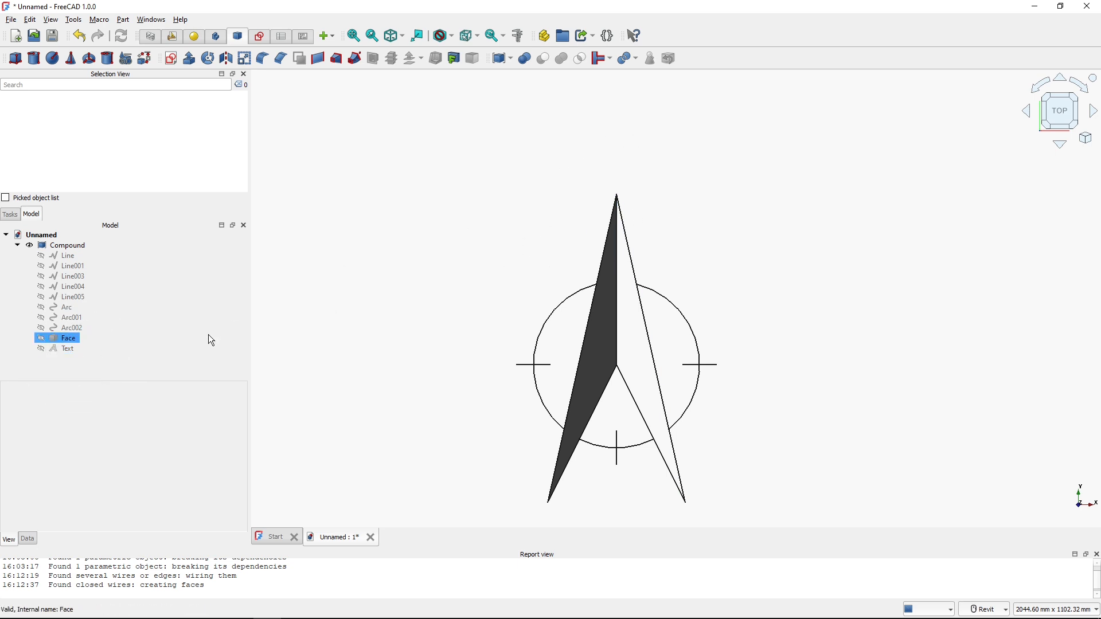
left_click(18, 246)
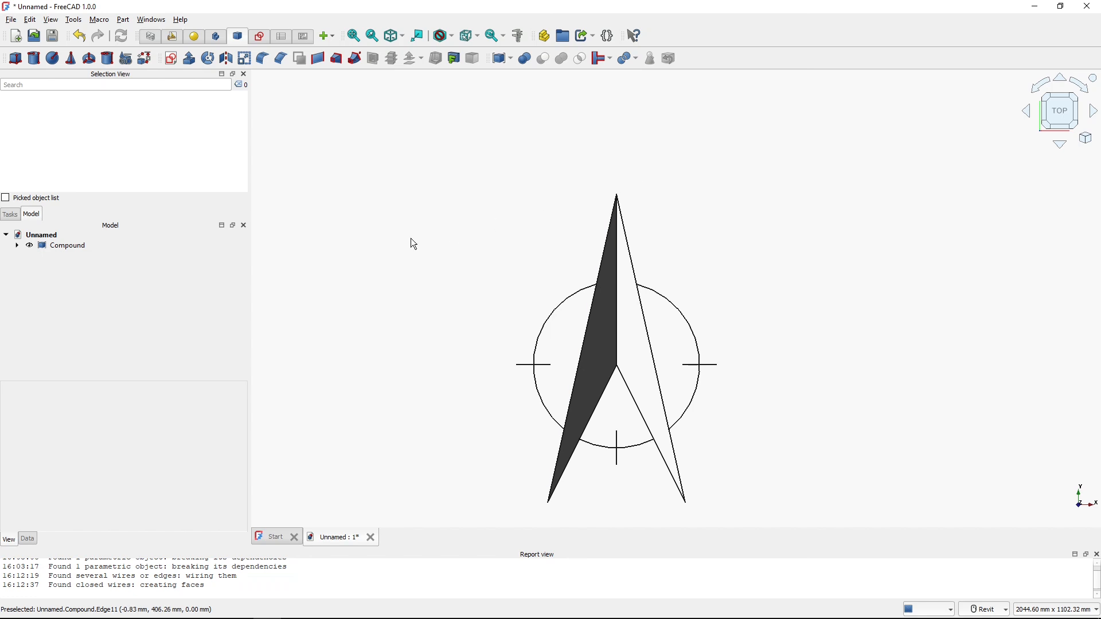
Return to the Draft workbench and start a ShapeString with the string N and height 100
left_click(174, 42)
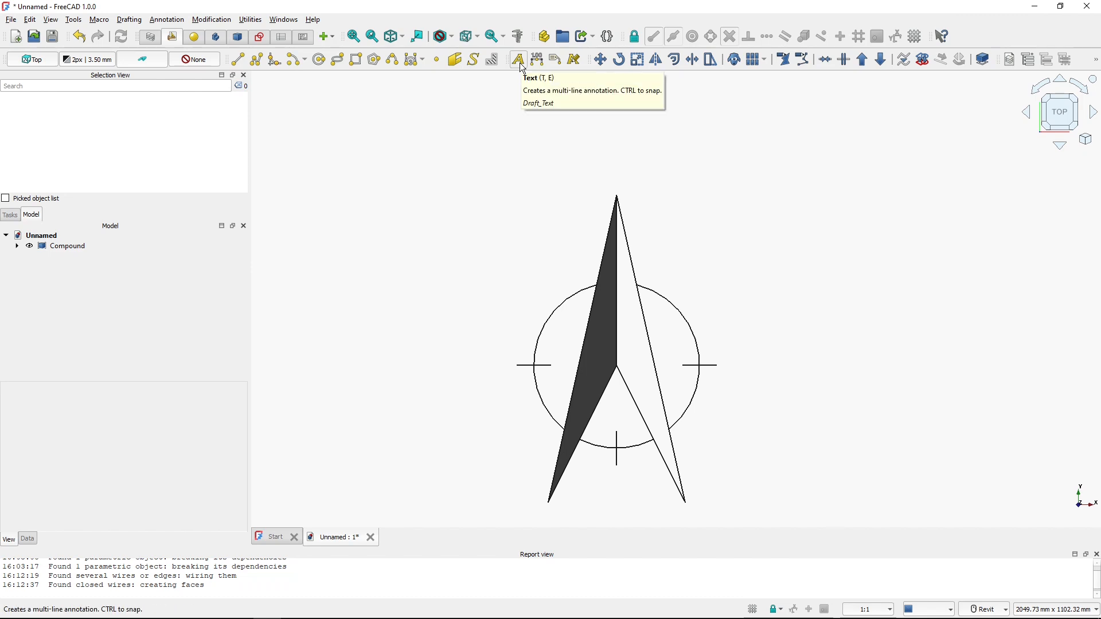
left_click(473, 60)
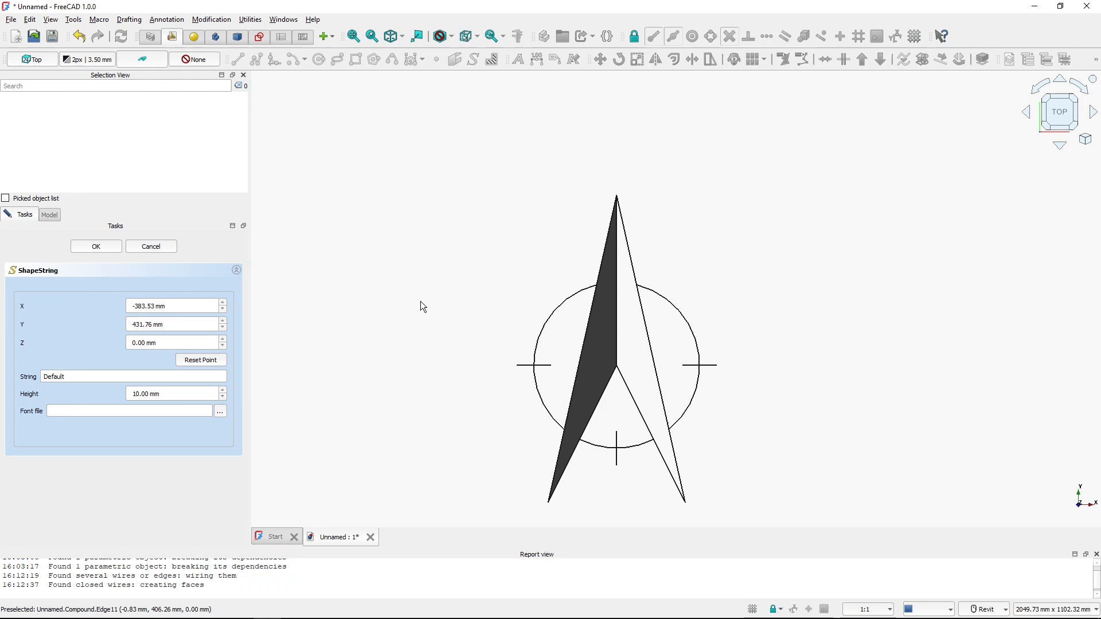
left_click(158, 309)
left_click_drag(96, 377, 41, 380)
left_click_drag(172, 397, 96, 396)
type("100")
Set the ShapeString font file to Ubuntu-B.ttf from the ubuntu-font-family-0.83 folder and create the N ShapeString
left_click(115, 410)
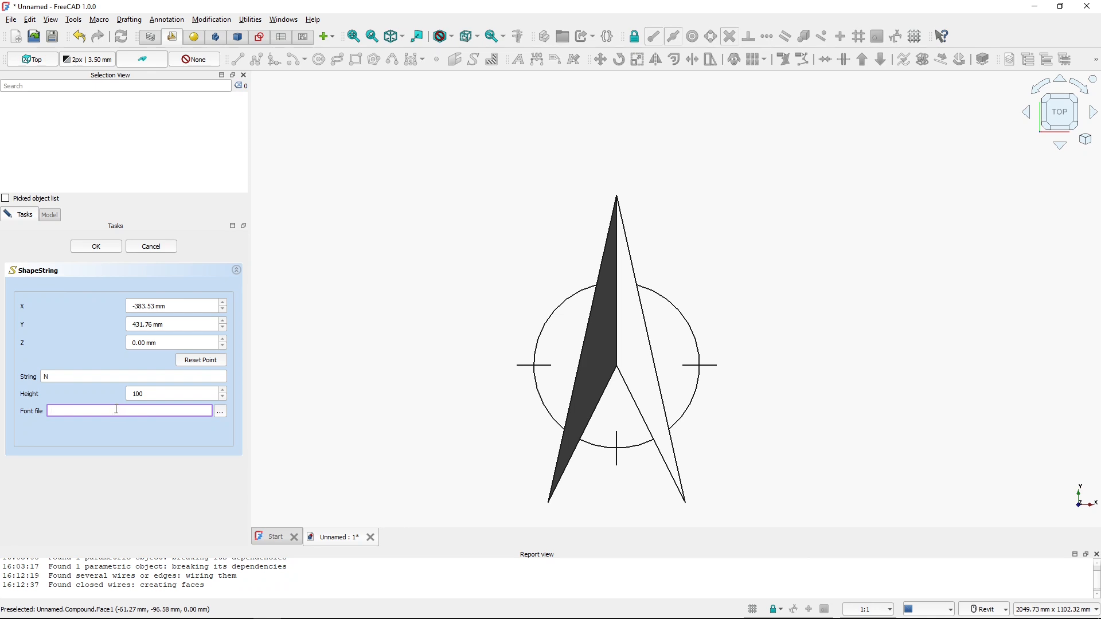
left_click(219, 413)
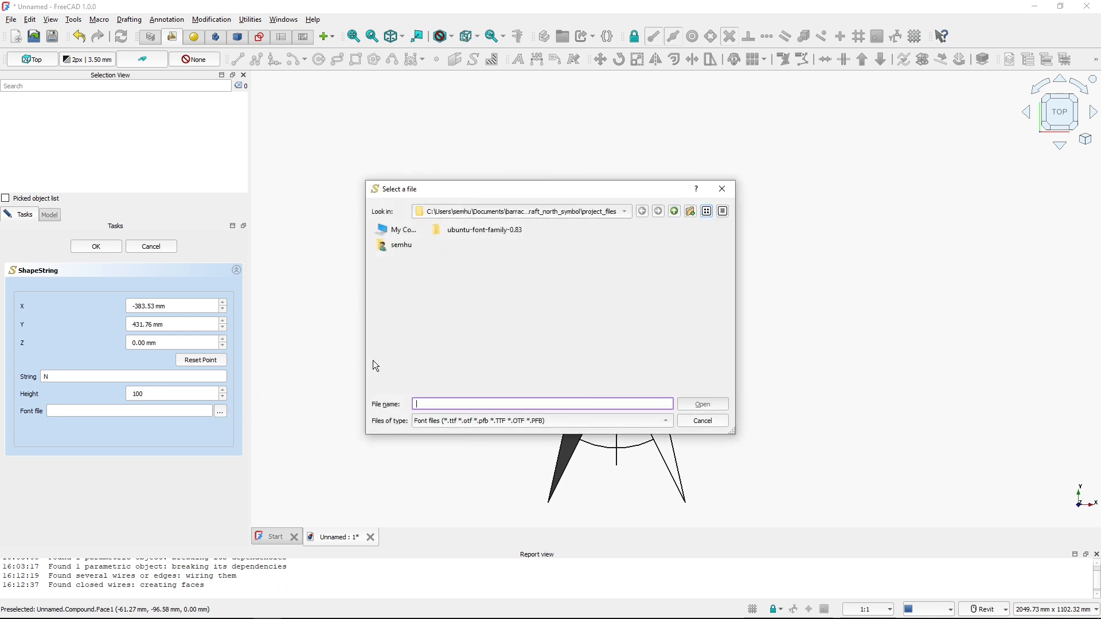
left_click(482, 231)
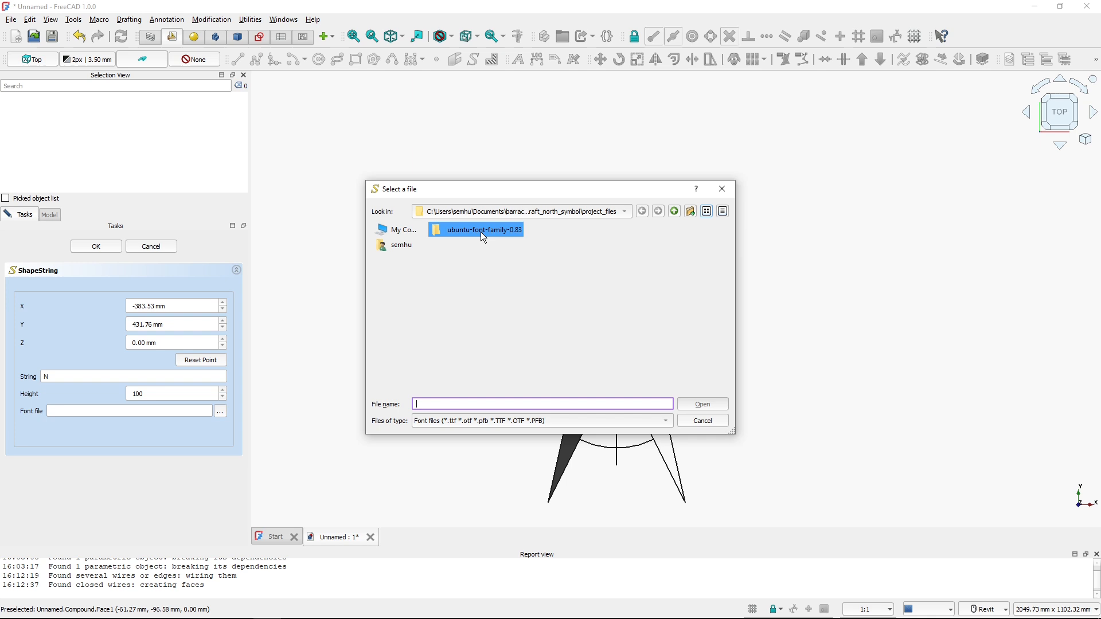
double_click(481, 232)
double_click(477, 231)
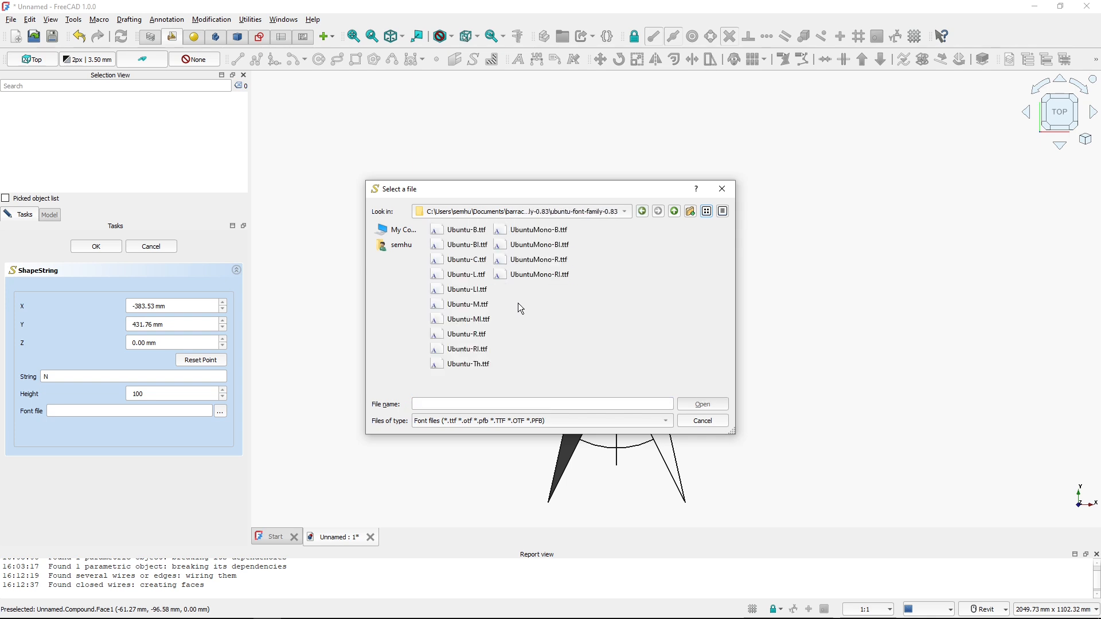
left_click(462, 230)
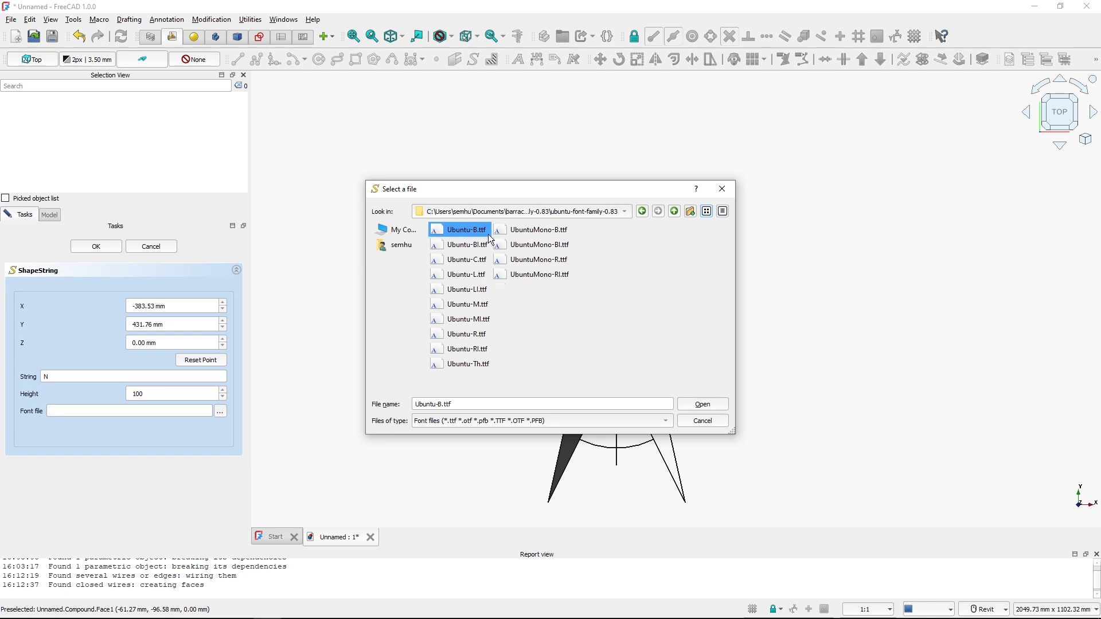
left_click(702, 404)
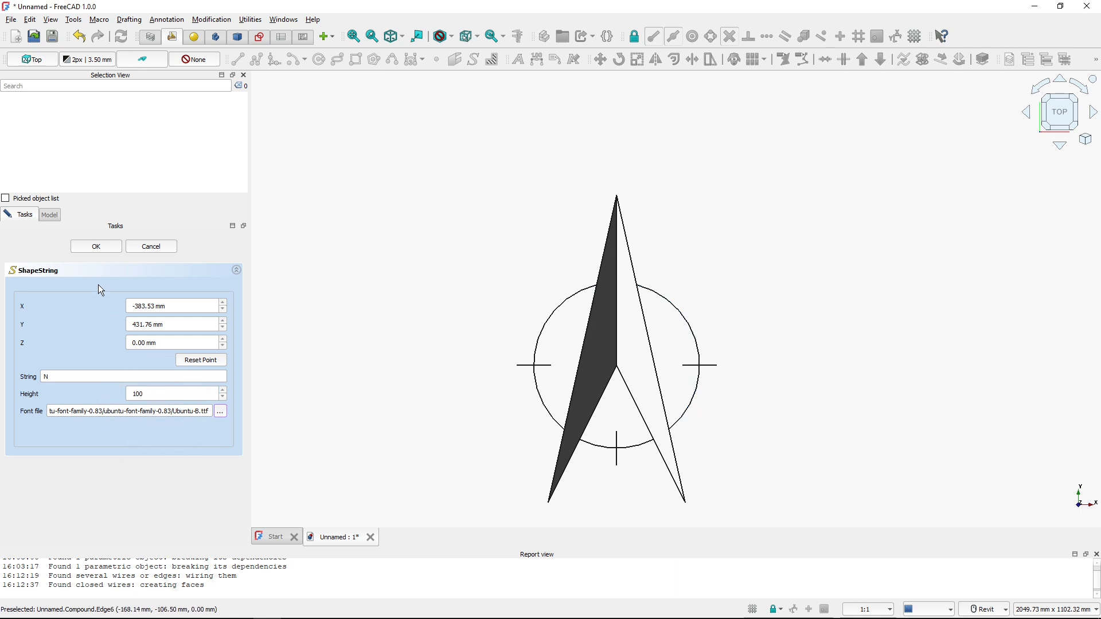
left_click(91, 248)
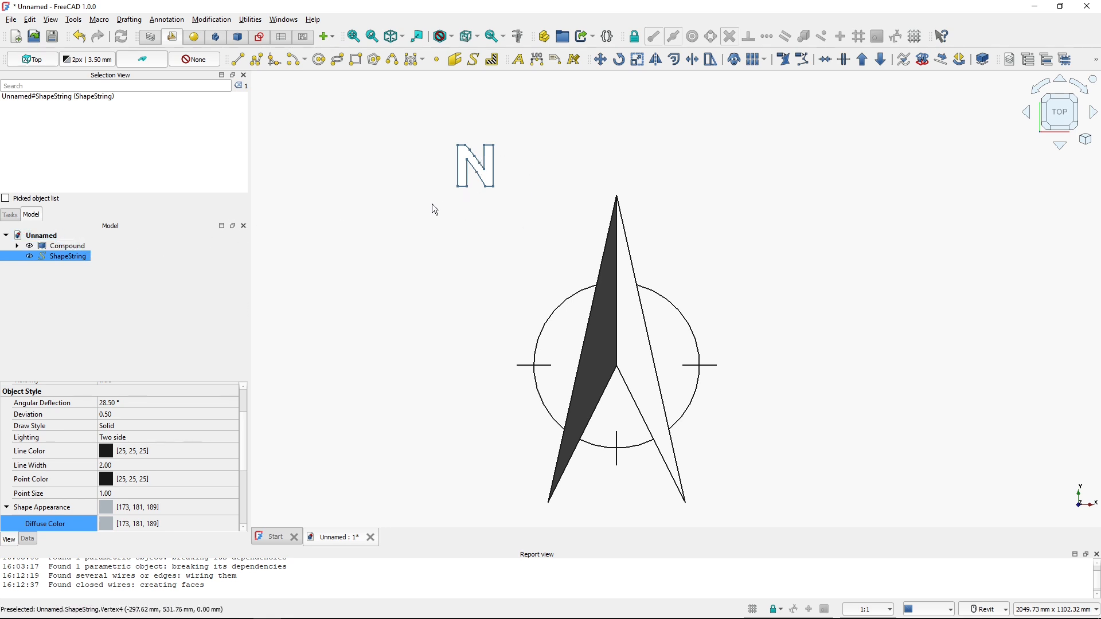
Set the ShapeString's shape appearance diffuse colour to black
left_click(435, 187)
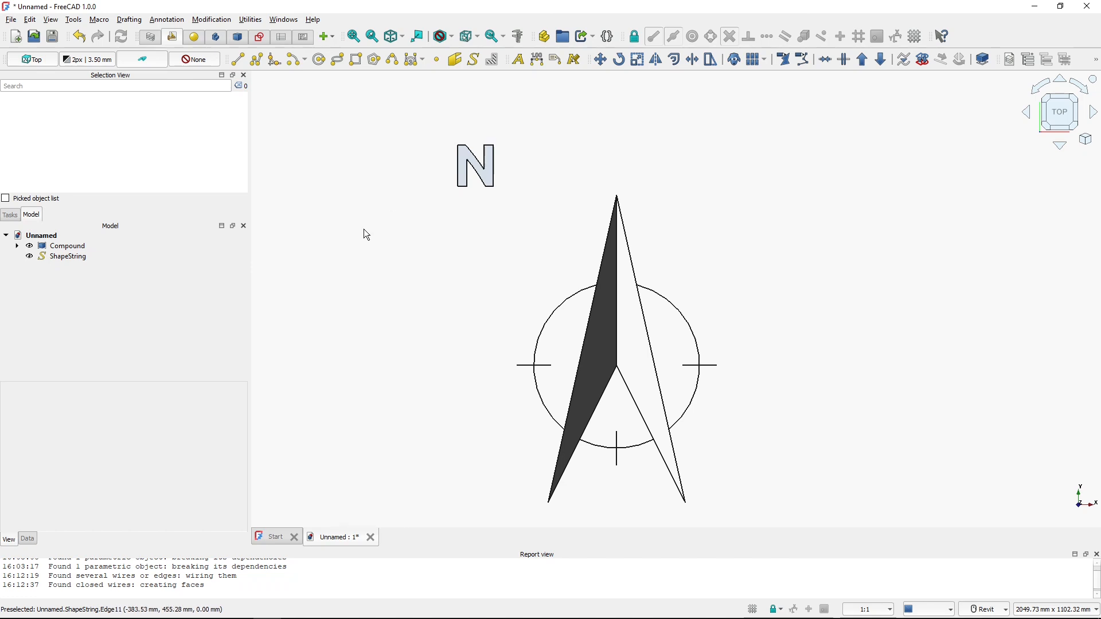
left_click(64, 257)
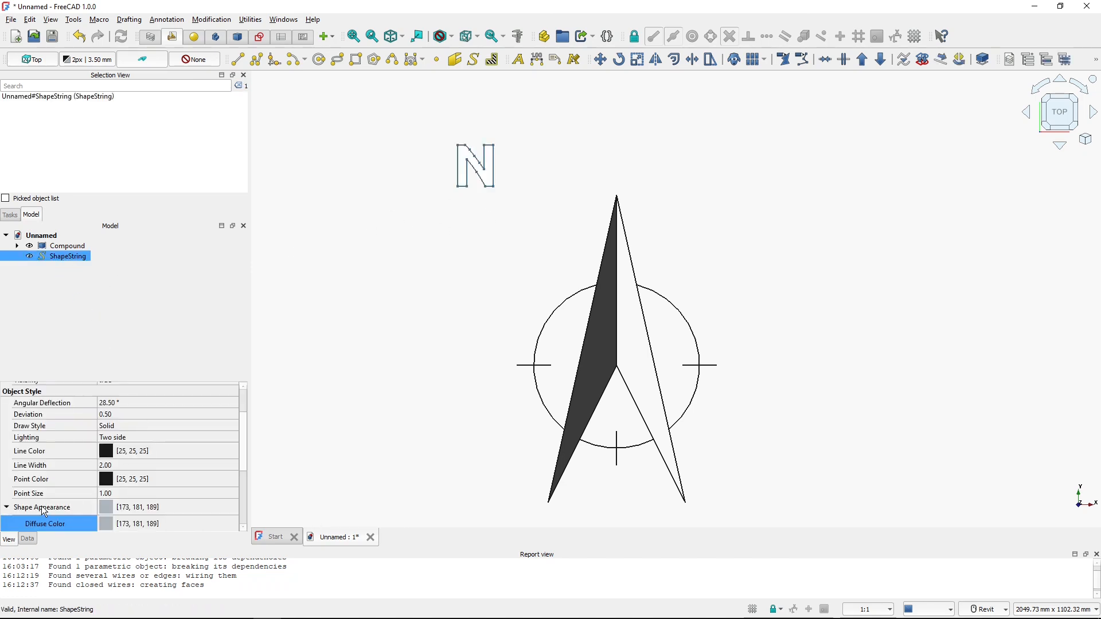
scroll(46, 510, "down", 1)
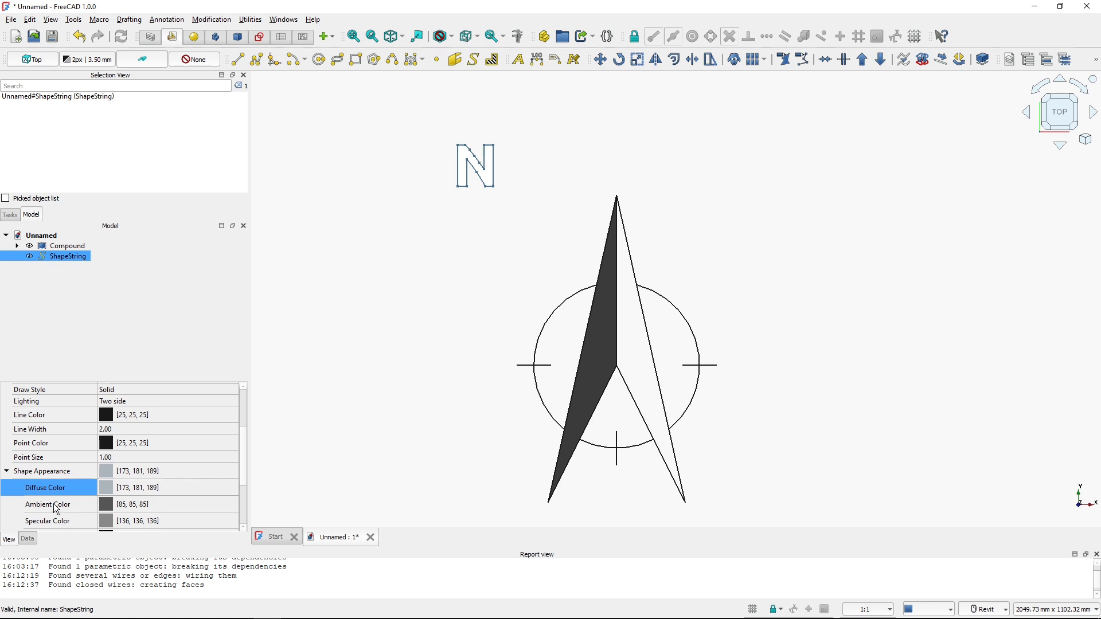
left_click(109, 491)
left_click(174, 488)
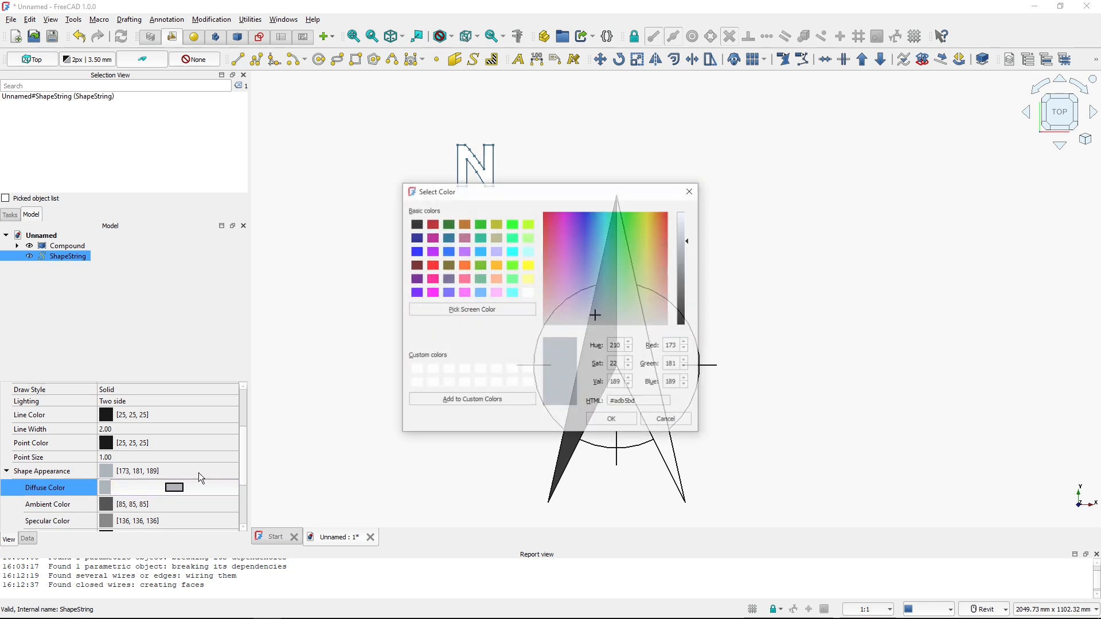
left_click(417, 225)
left_click(612, 421)
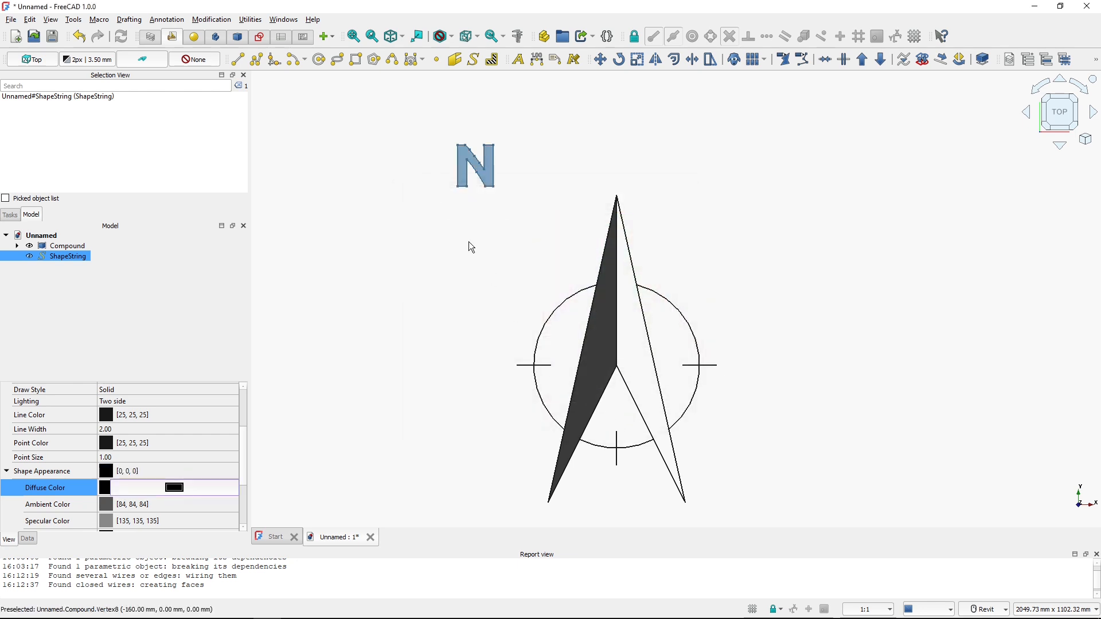
left_click(457, 241)
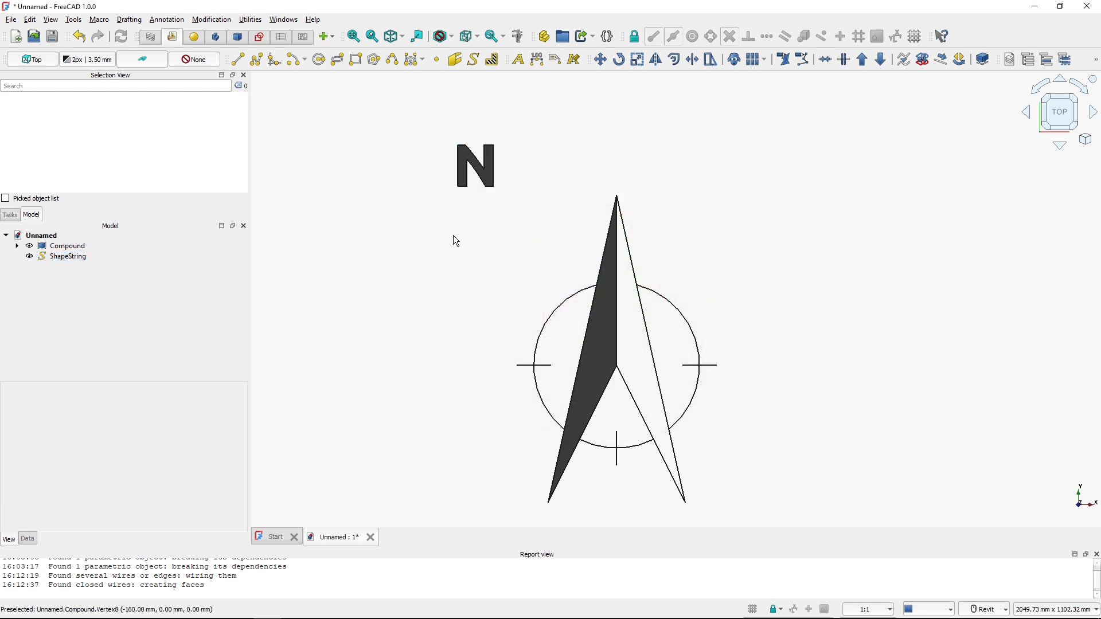
Move the N ShapeString so it sits centred just above the arrow's tip
left_click(464, 166)
left_click(600, 59)
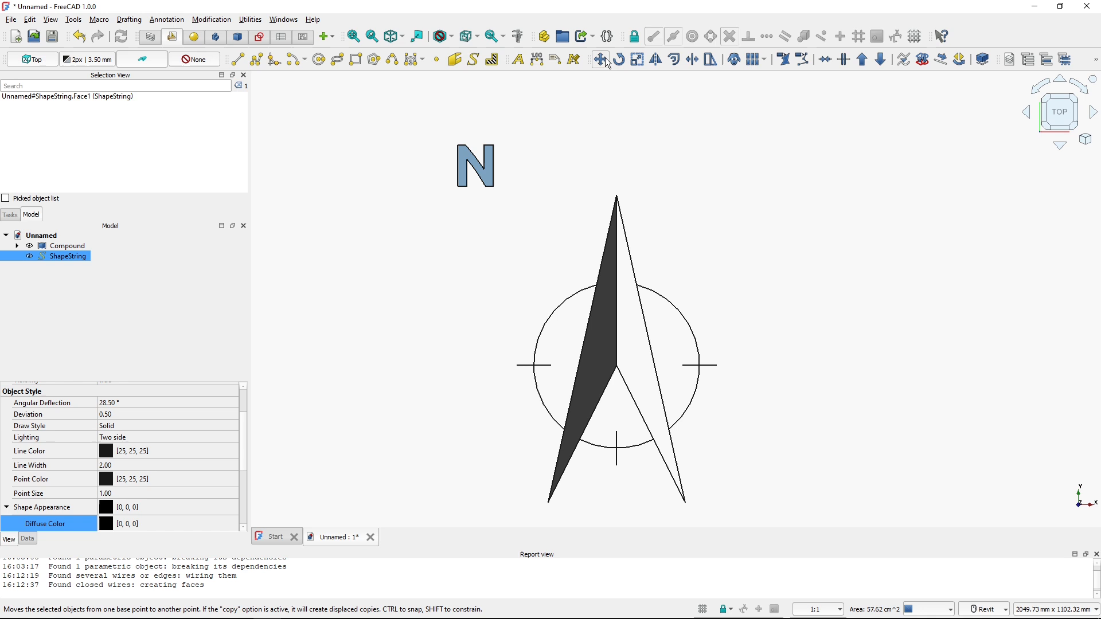
left_click(477, 171)
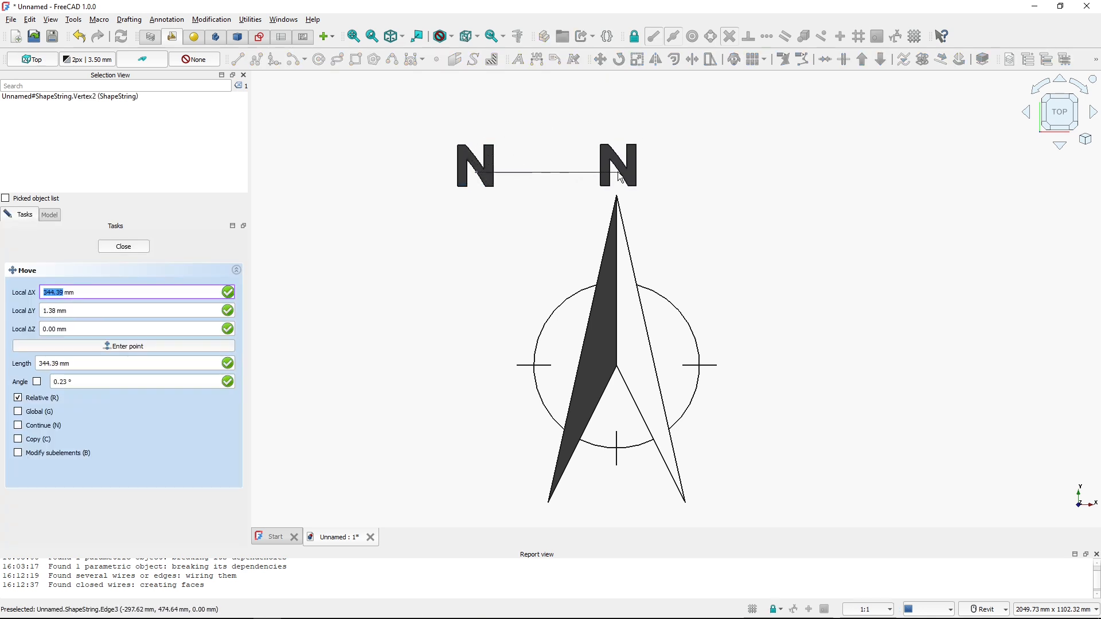
left_click(620, 182)
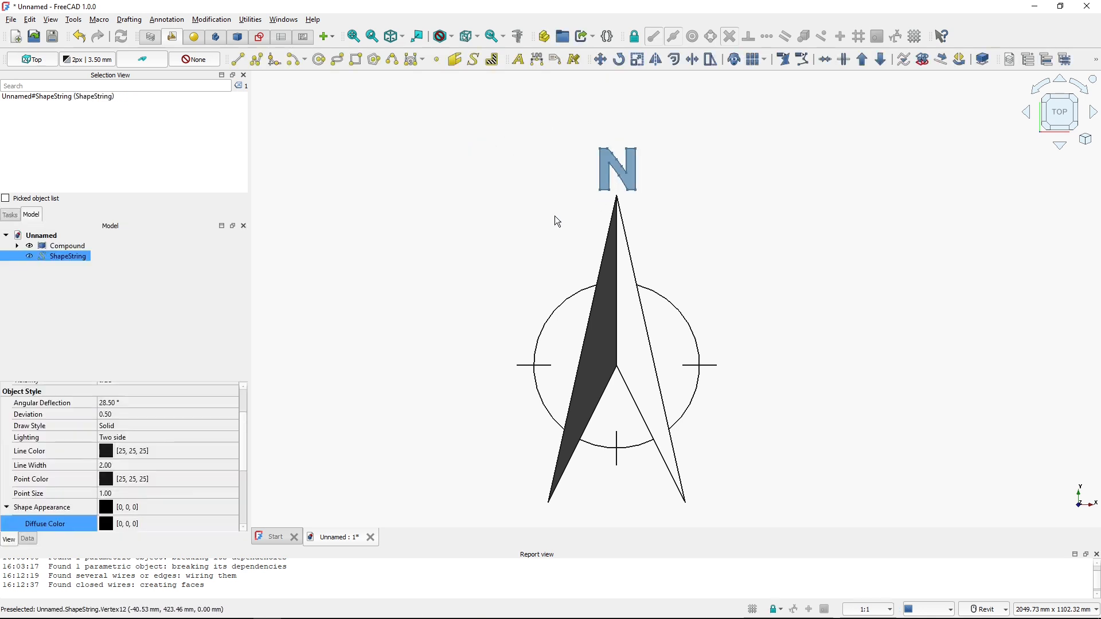
left_click(71, 247)
key("space")
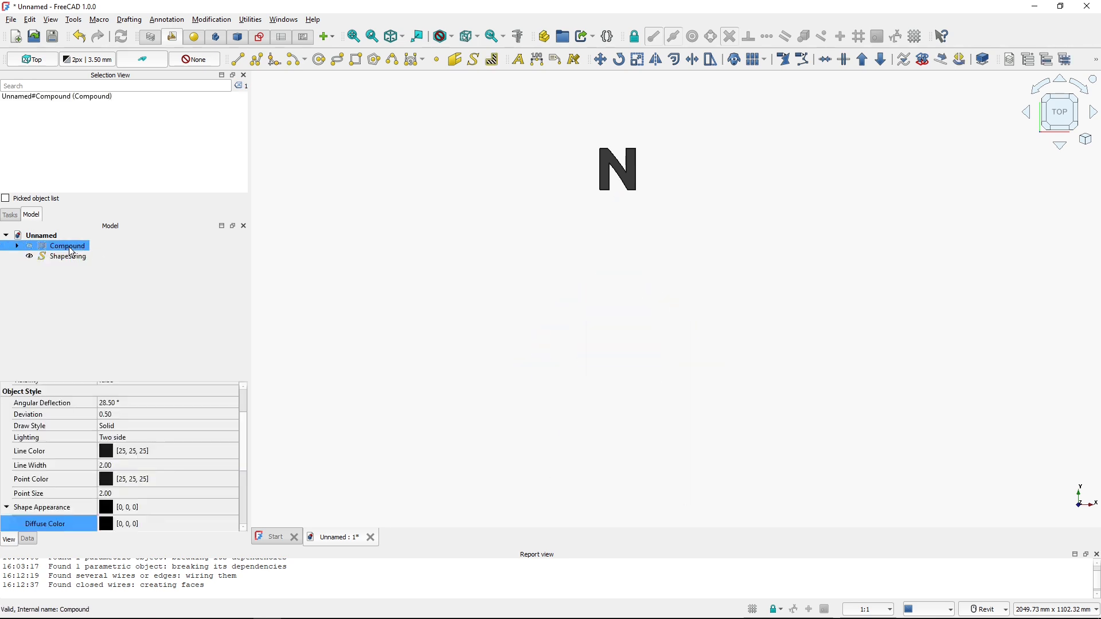
key("space")
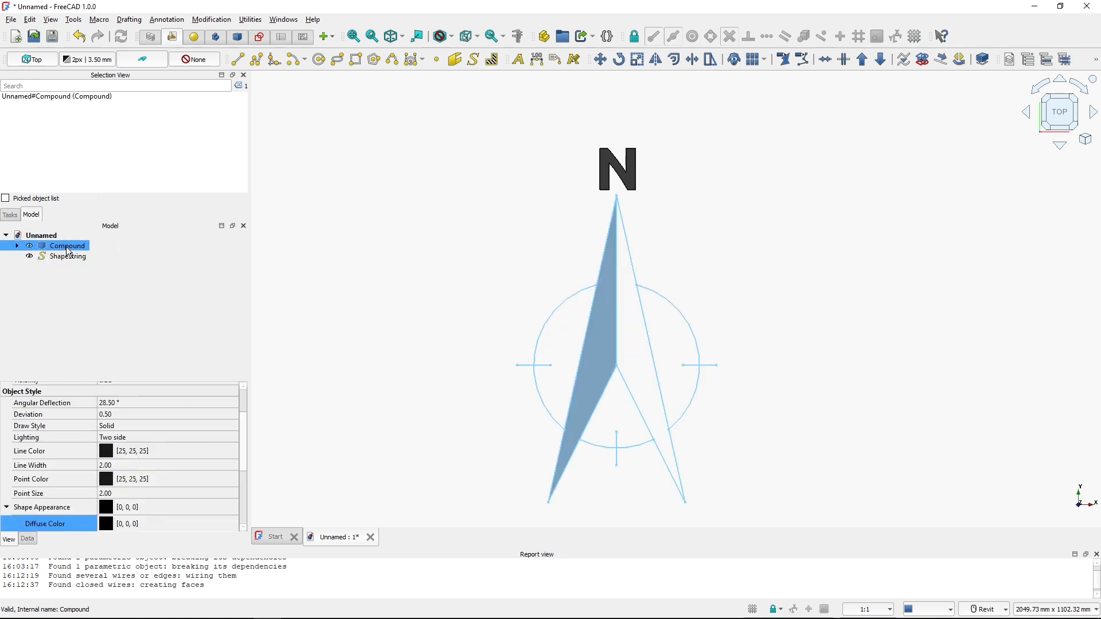
Add the ShapeString into the compound by placing it under the compound in the model tree
left_click(17, 246)
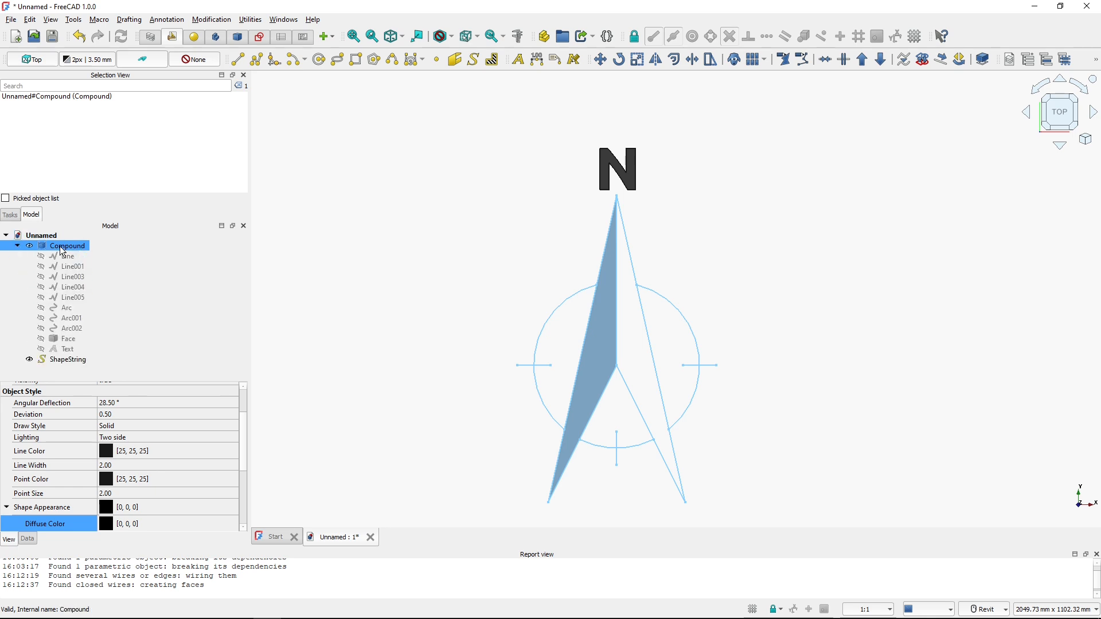
left_click(62, 358)
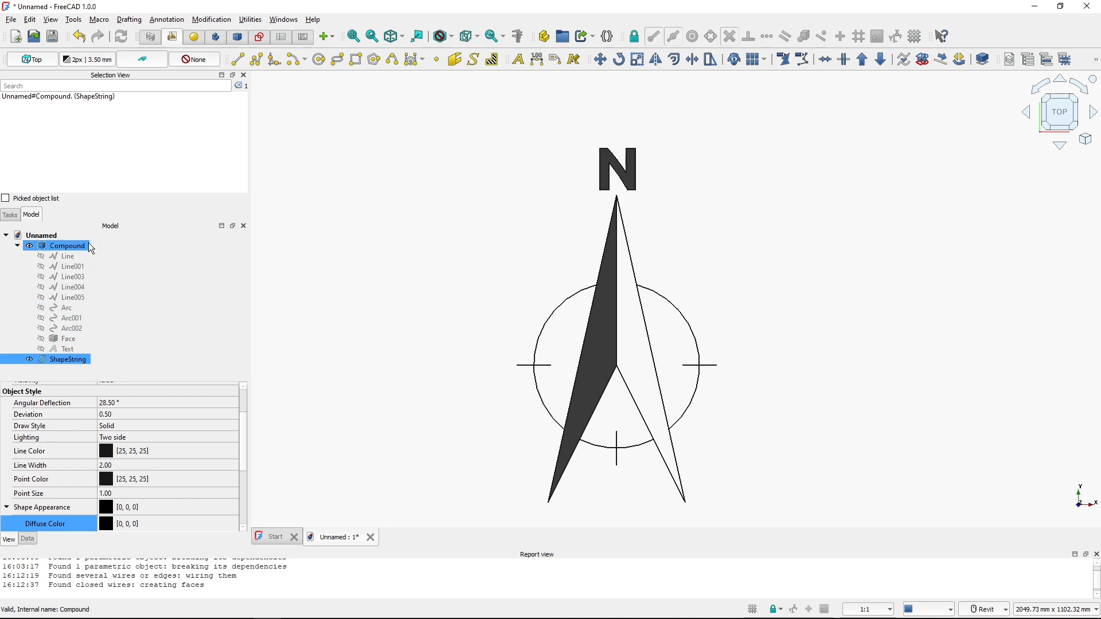
left_click_drag(62, 358, 88, 243)
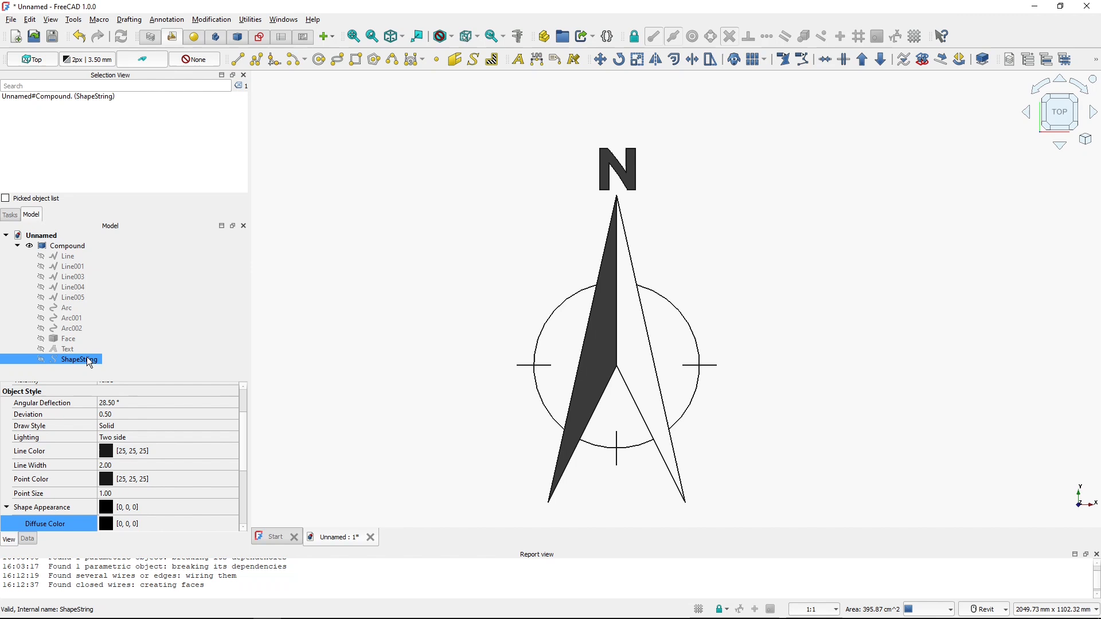
left_click(16, 246)
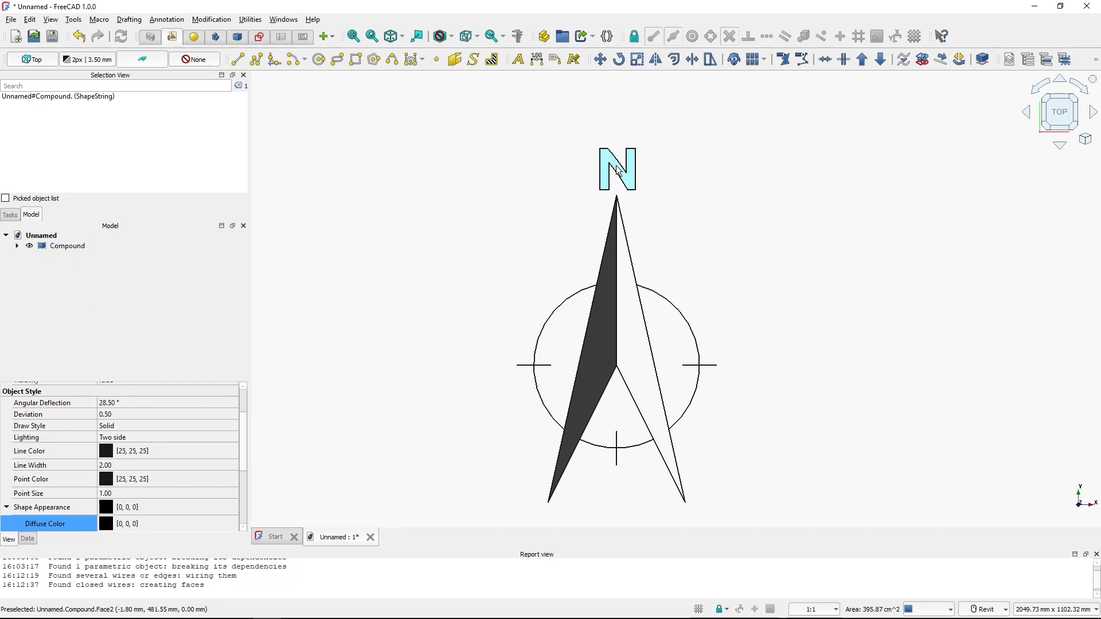
Move the whole north symbol compound from its centre point slightly to the right
left_click(492, 277)
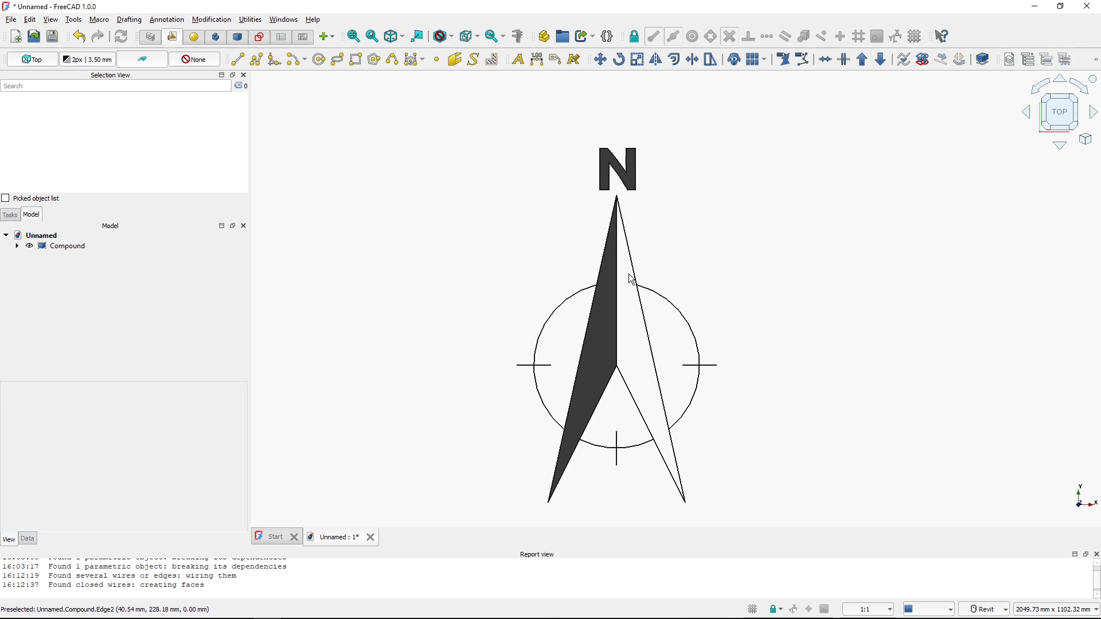
left_click(608, 329)
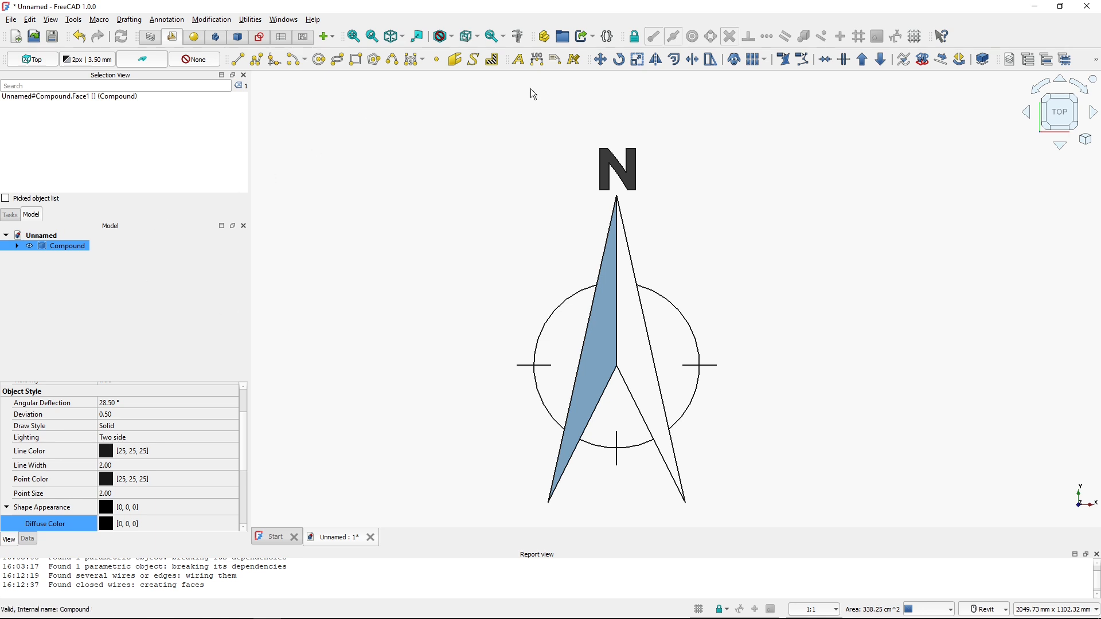
left_click(600, 59)
left_click(617, 365)
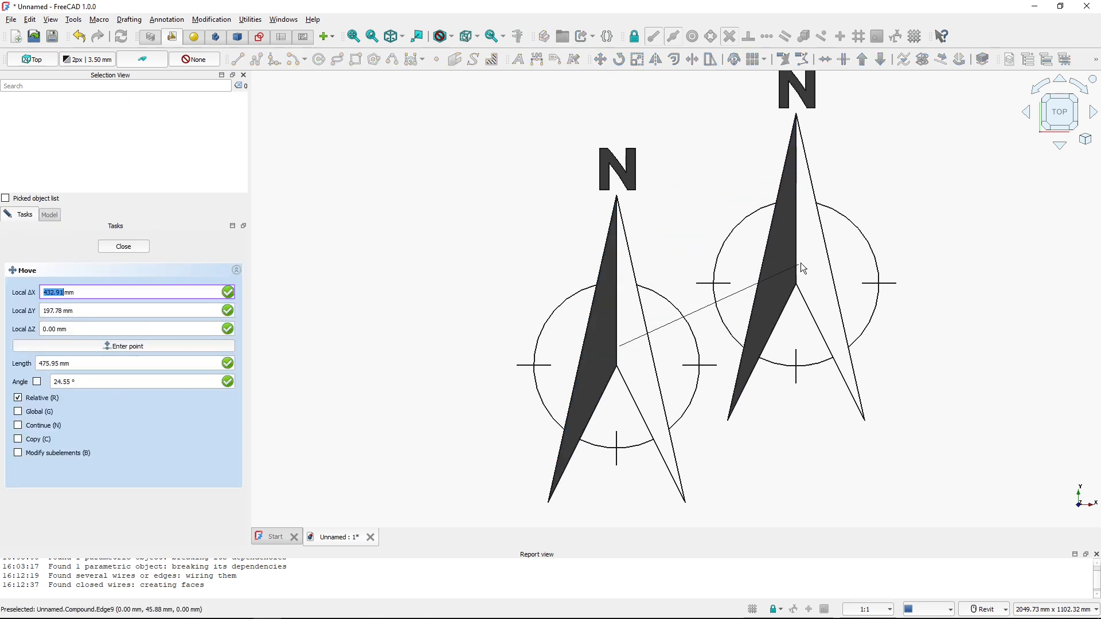
left_click(801, 279)
middle_click_drag(810, 289, 742, 363)
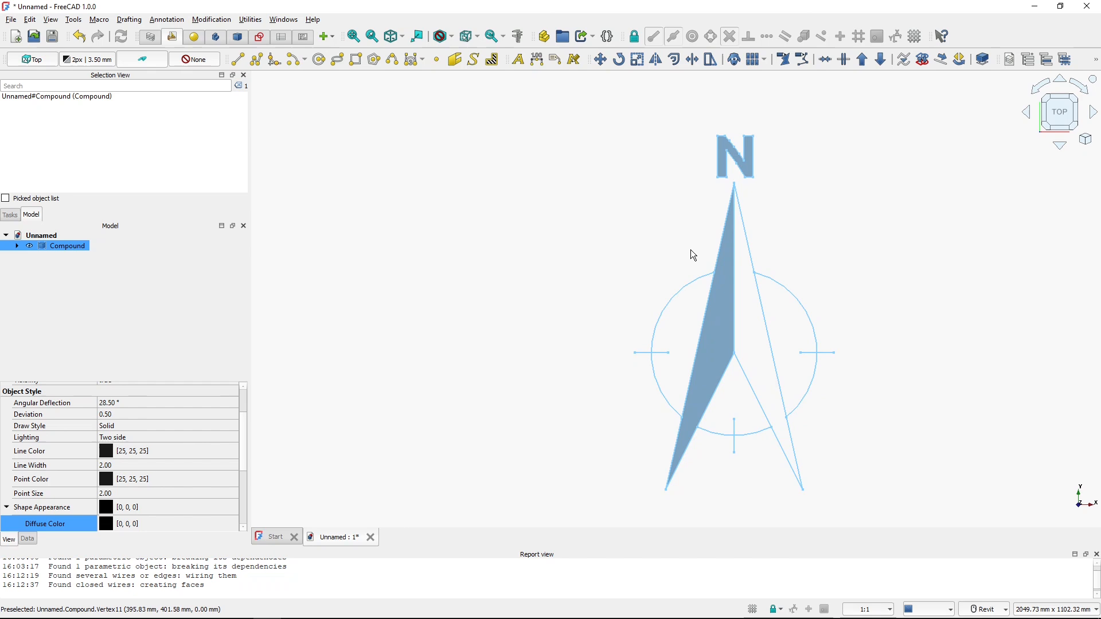
Rotate the compound about the arrow's centre point by 16° using a base angle of 0
left_click(620, 60)
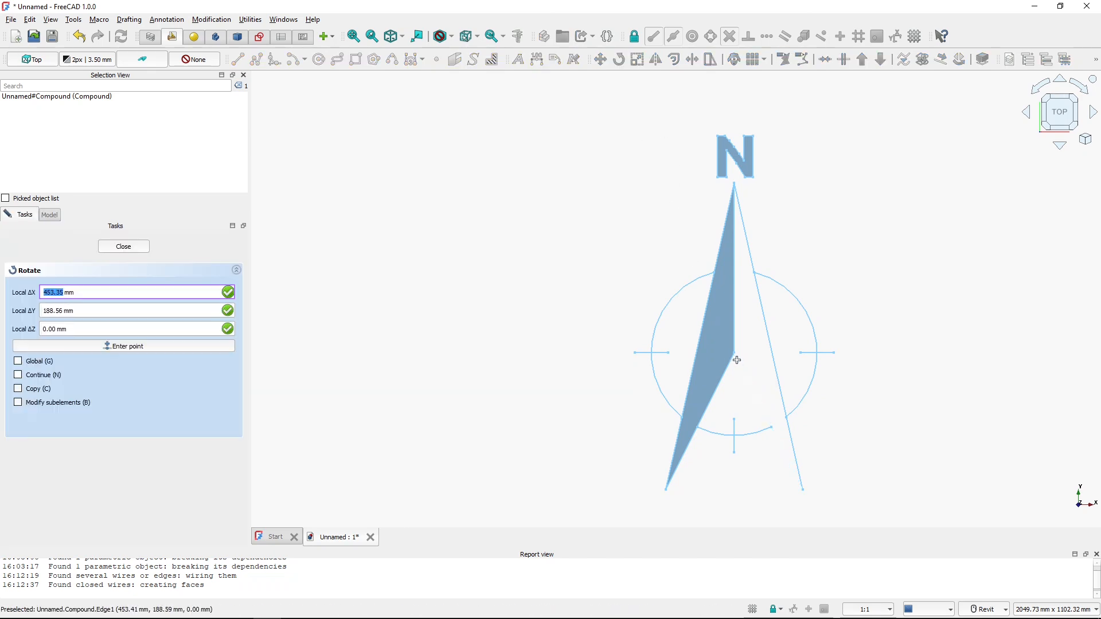
left_click(634, 36)
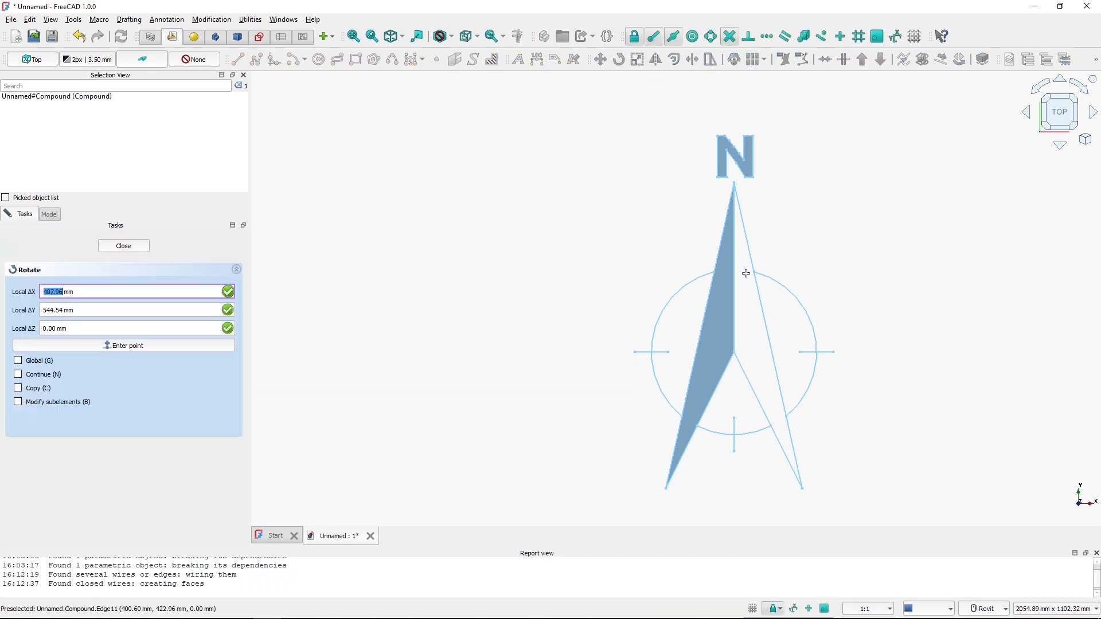
left_click(735, 355)
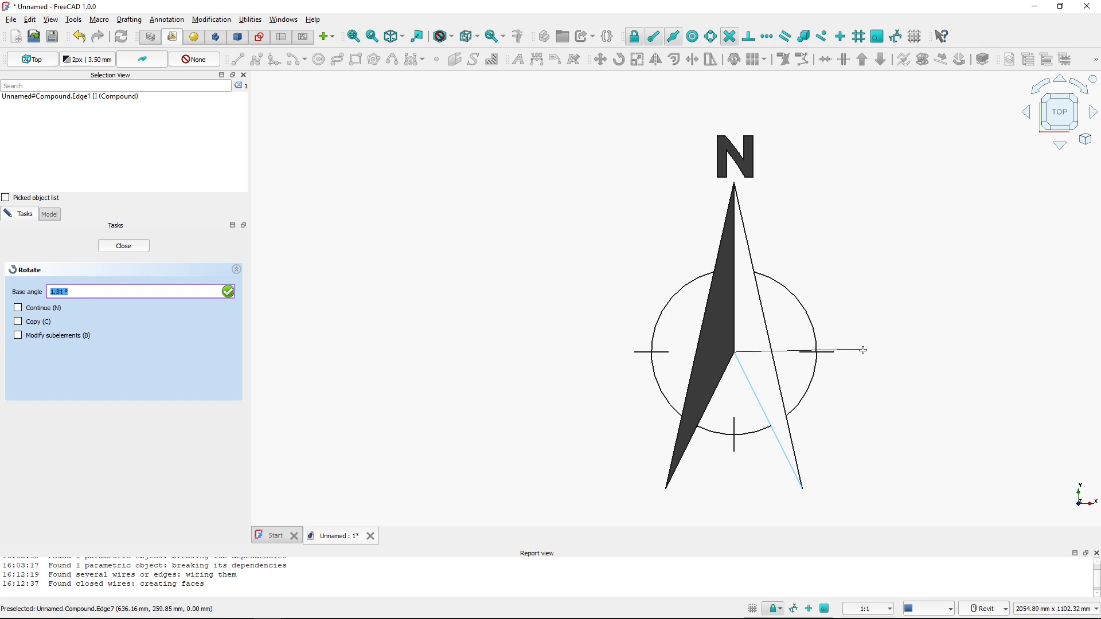
type("0")
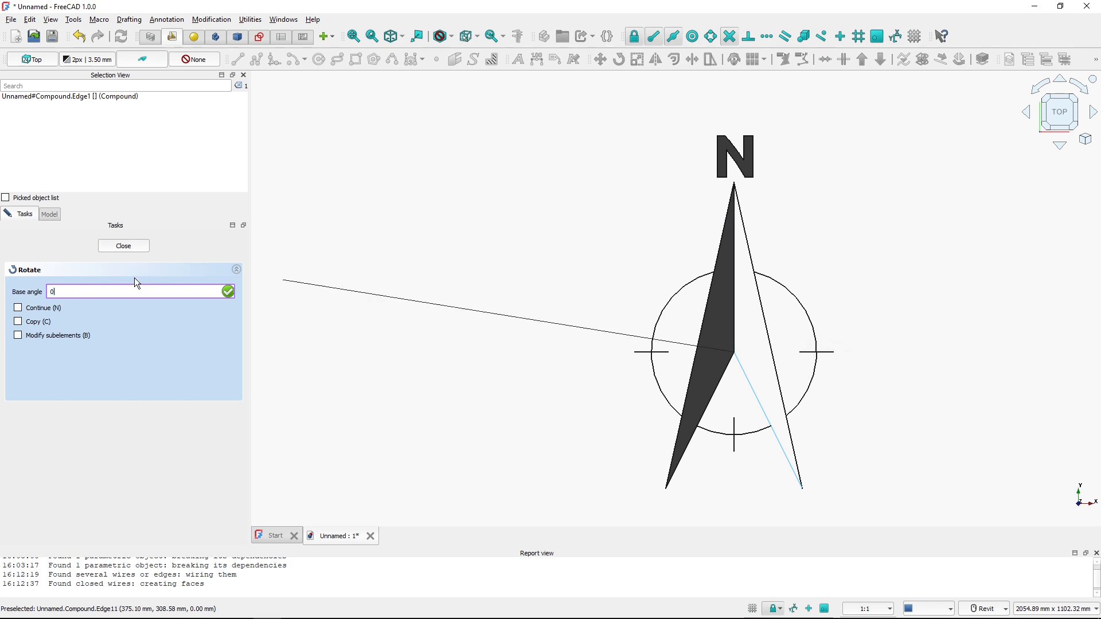
key("Return")
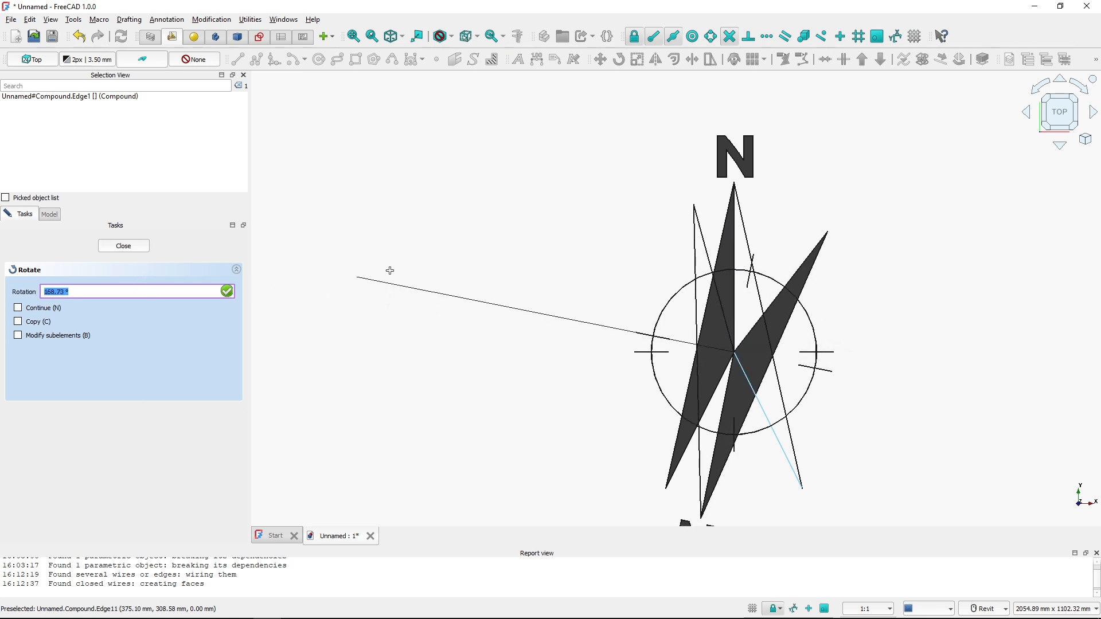
type("0")
key("Return")
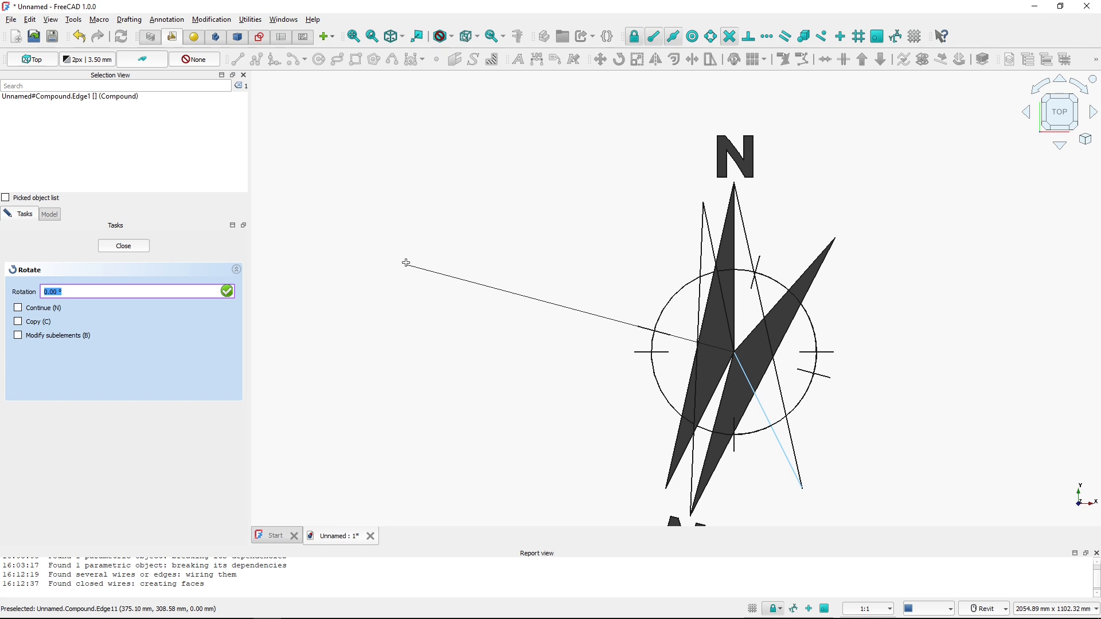
type("16")
key("Return")
left_click(528, 269)
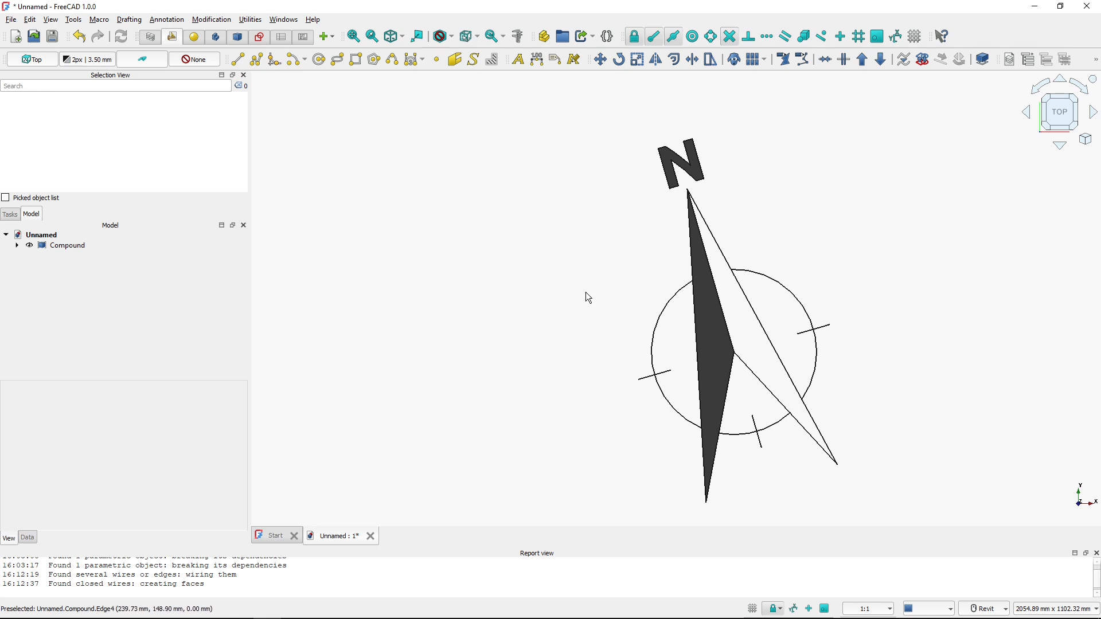
Compare the result with the reference PDF drawing and the published model page in the browser
key("alt+Tab")
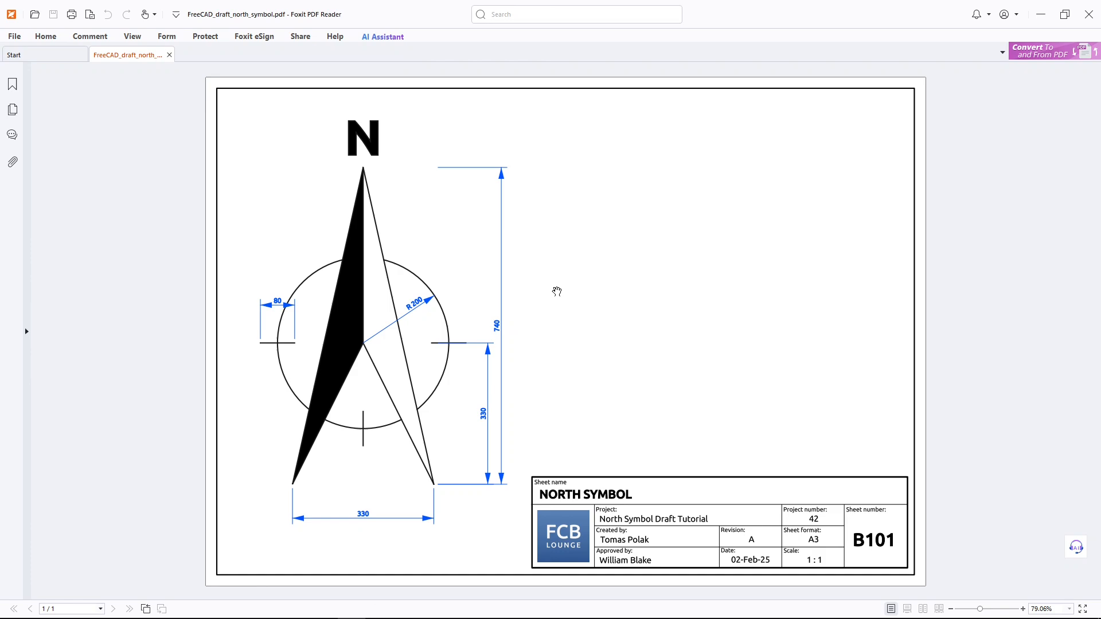
left_click(557, 288)
key("alt+Tab")
key("alt+Tab")
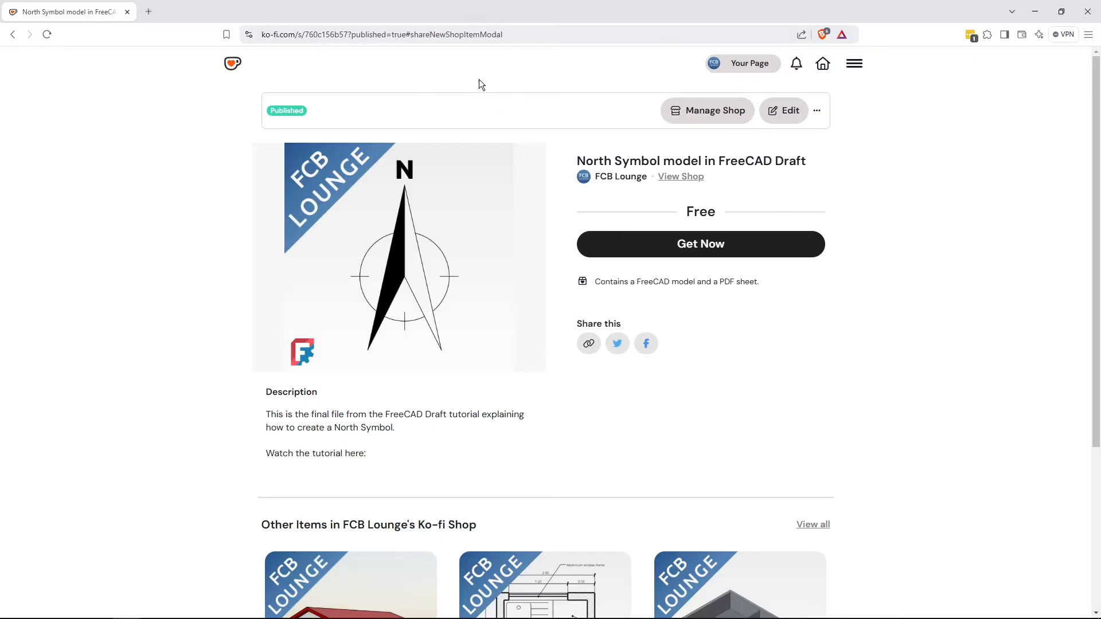
left_click(469, 294)
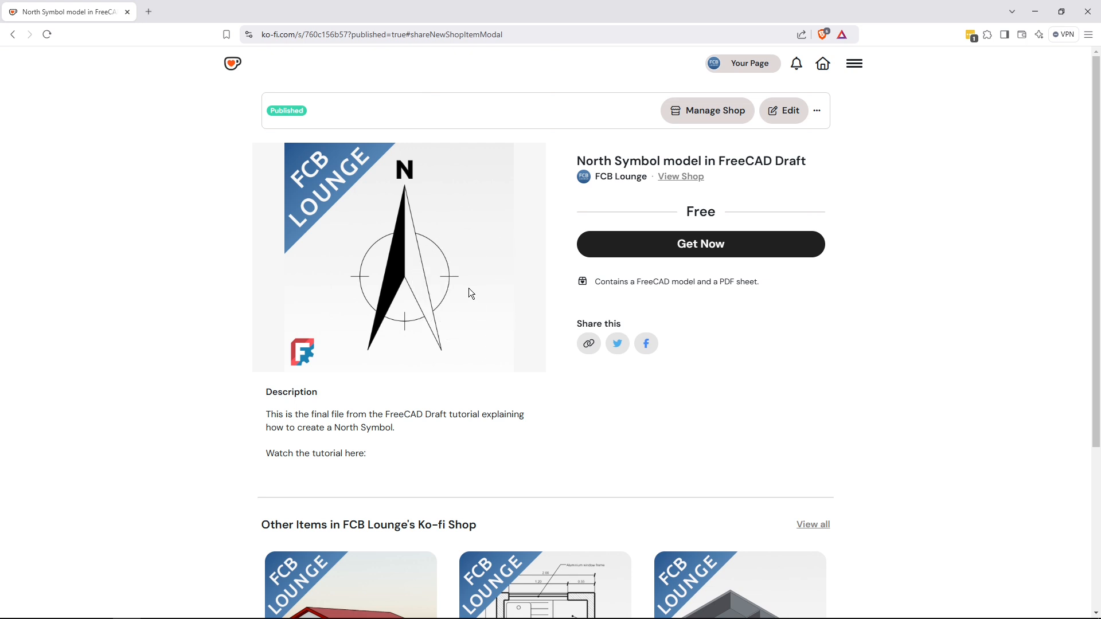